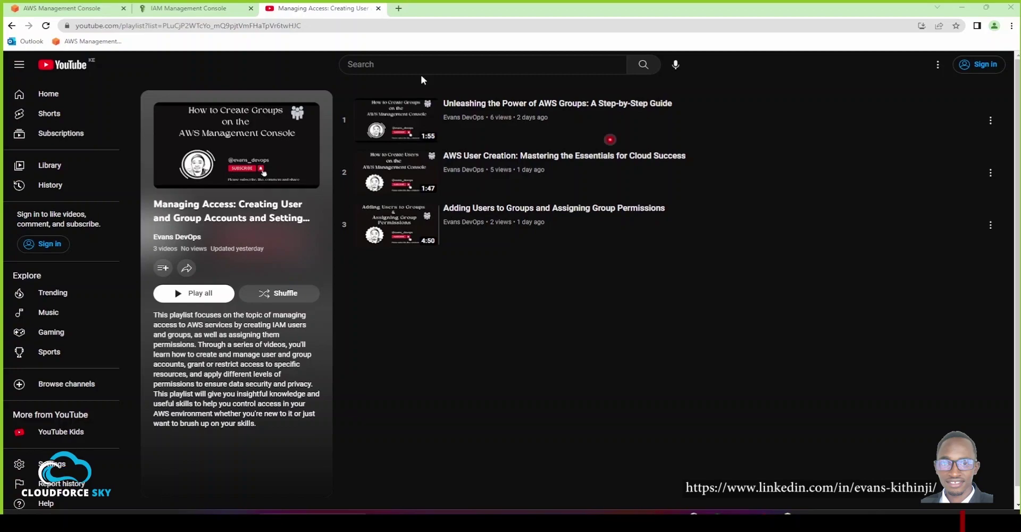
- Close the YouTube playlist tab and open a new incognito window
left_click(377, 8)
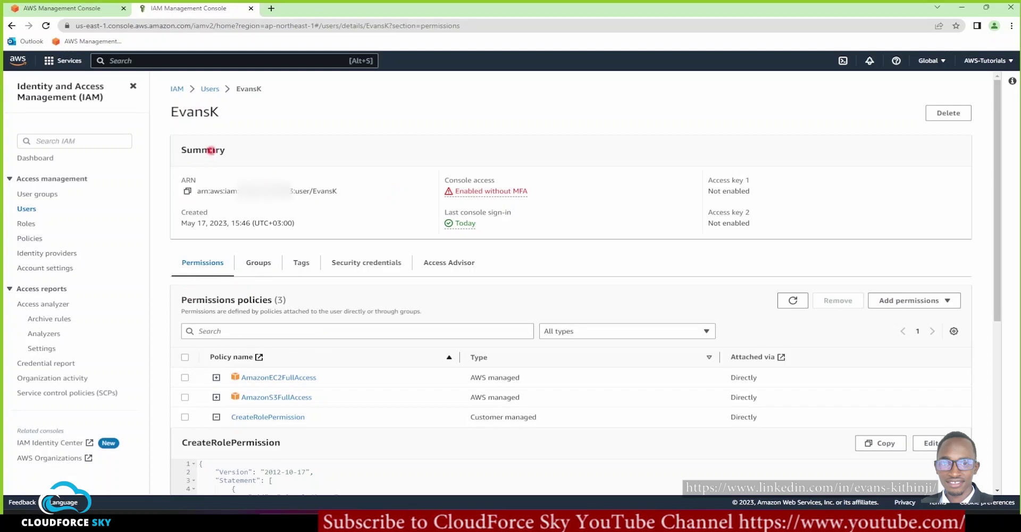
left_click(1009, 27)
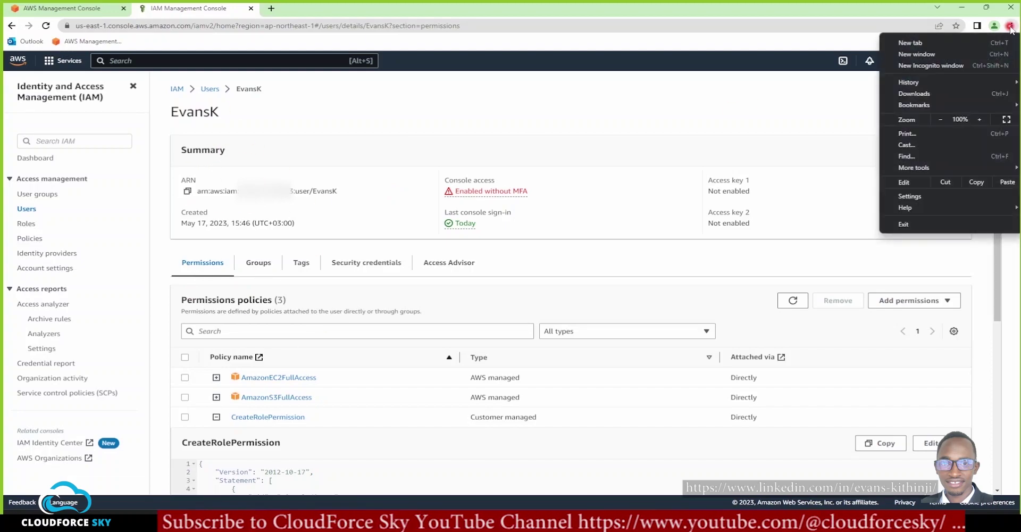
left_click(953, 66)
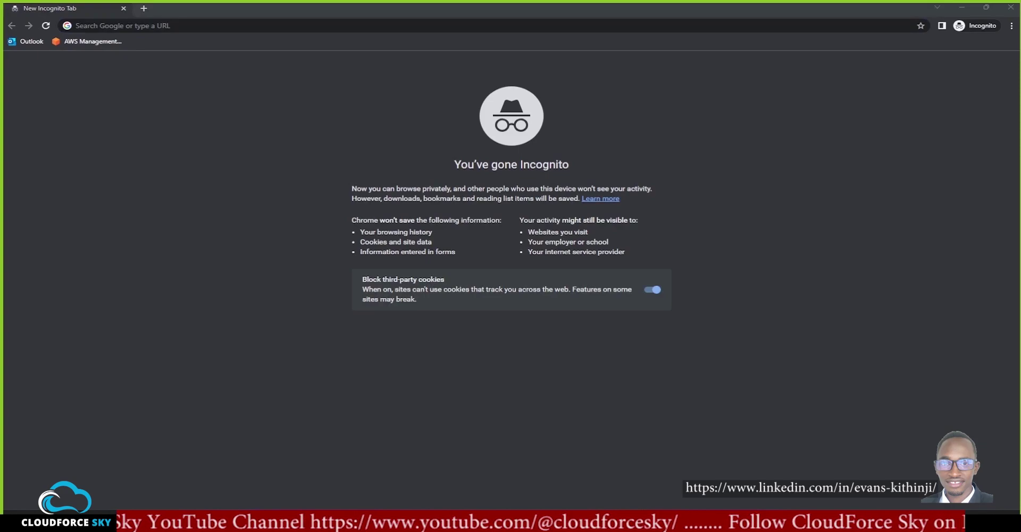
- Load the IAM user sign-in page by pasting its URL into the address bar
left_click(241, 26)
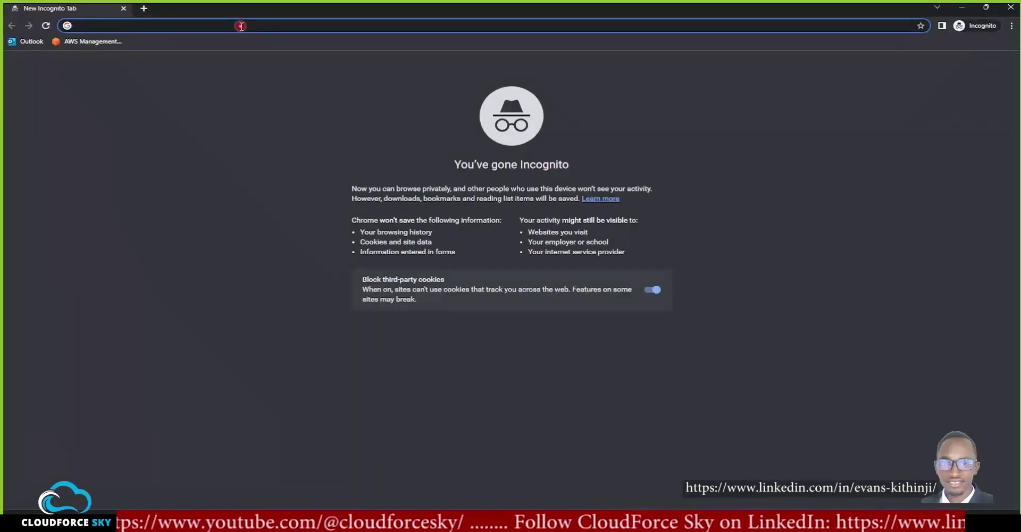
type("https://evans-devops.signin.aws.amazon.com/console")
key("Return")
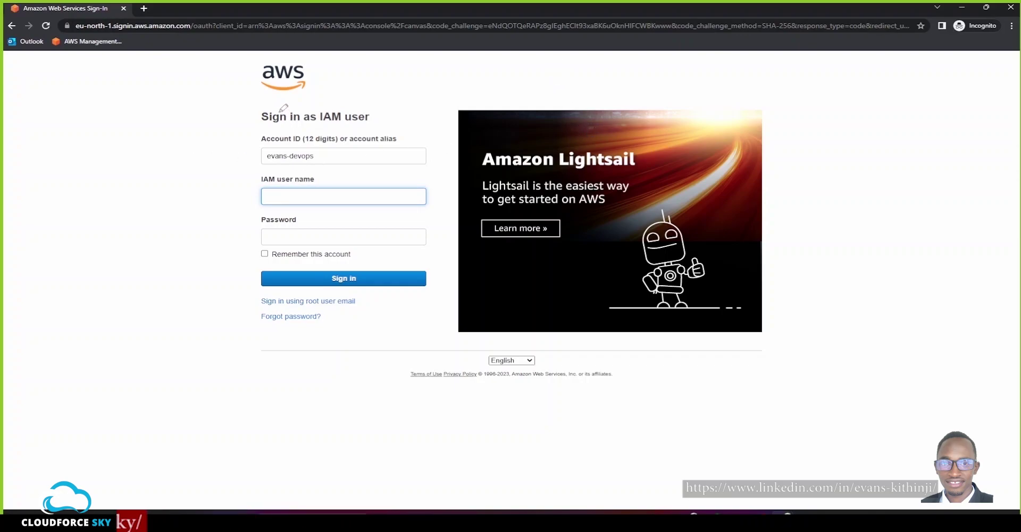
- Sign in with the IAM user name and the account password
left_click_drag(274, 101, 235, 110)
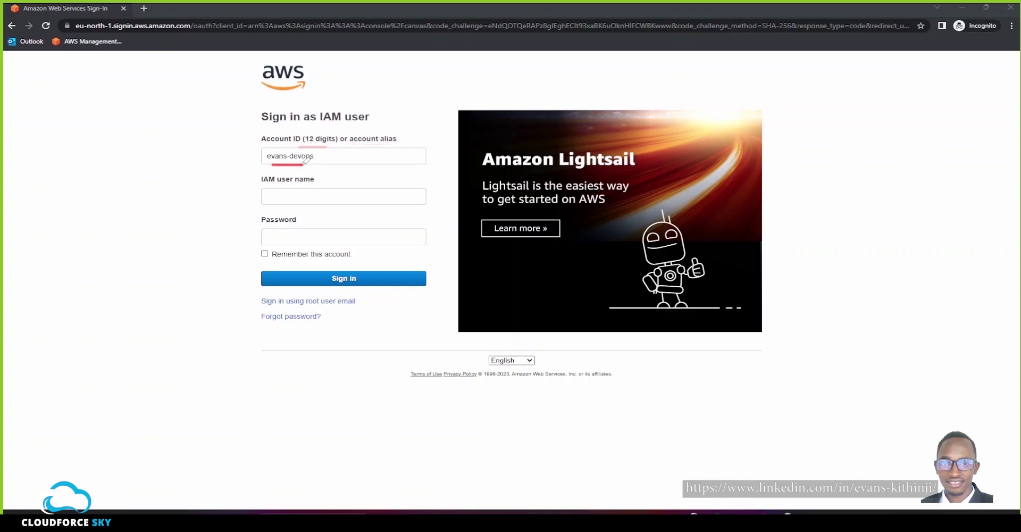
left_click_drag(269, 164, 314, 163)
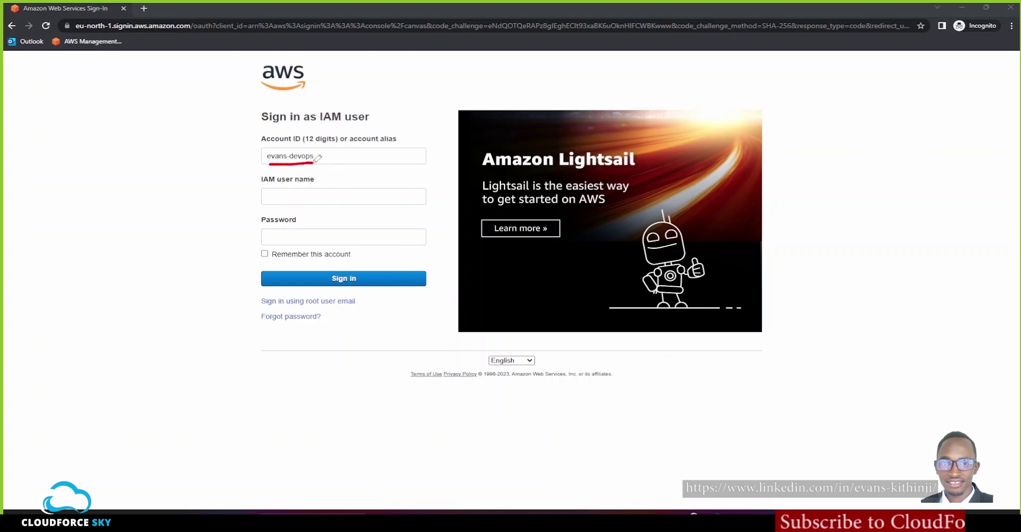
left_click_drag(273, 205, 310, 204)
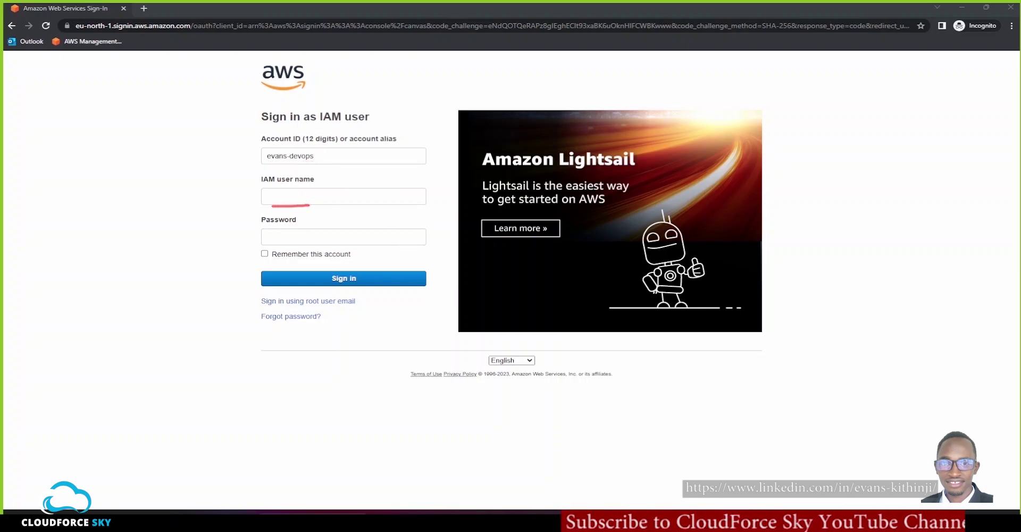
left_click(414, 193)
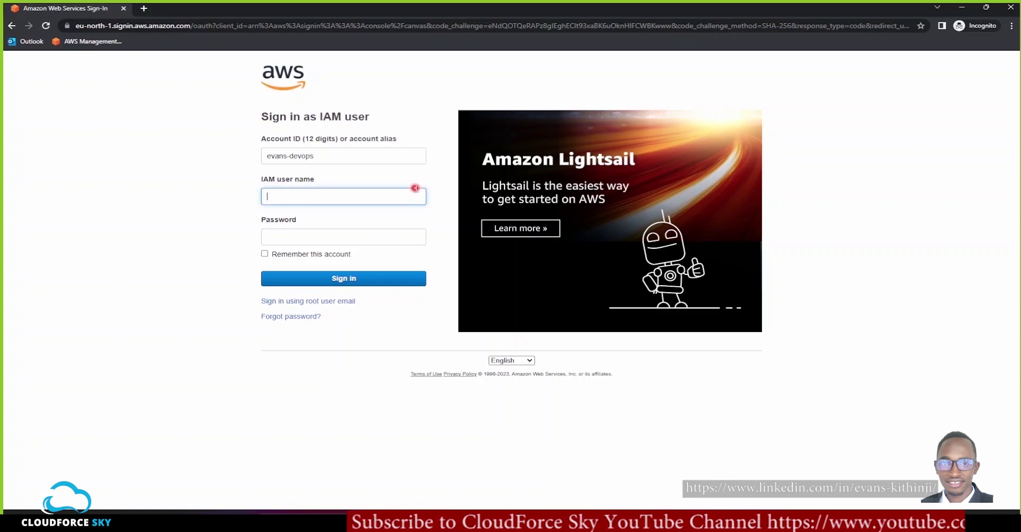
type("EvansK")
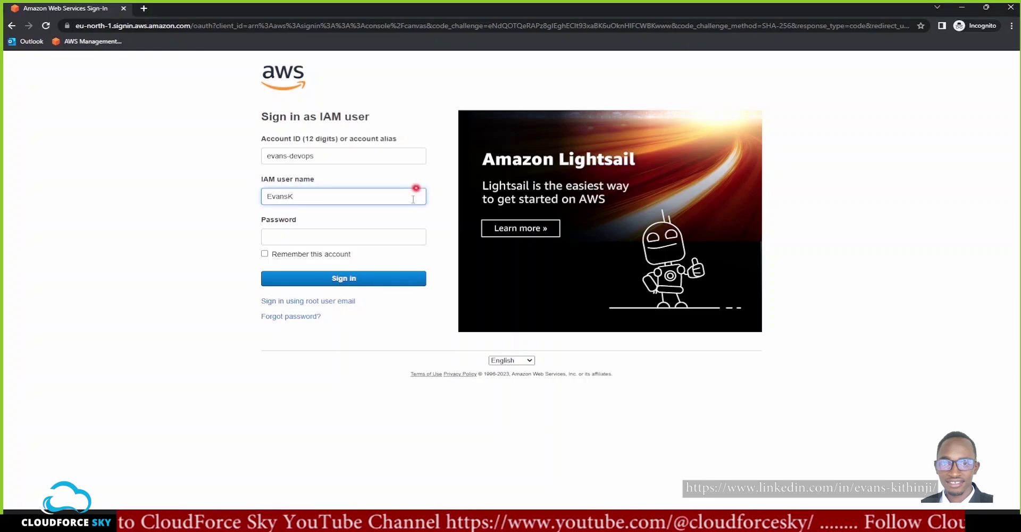
left_click(390, 237)
type("•••••")
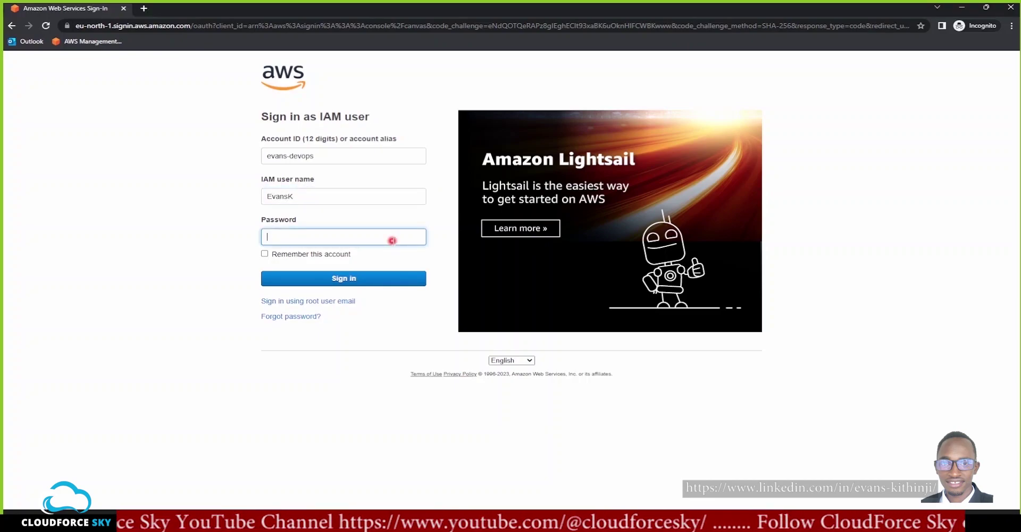
type("•••••••")
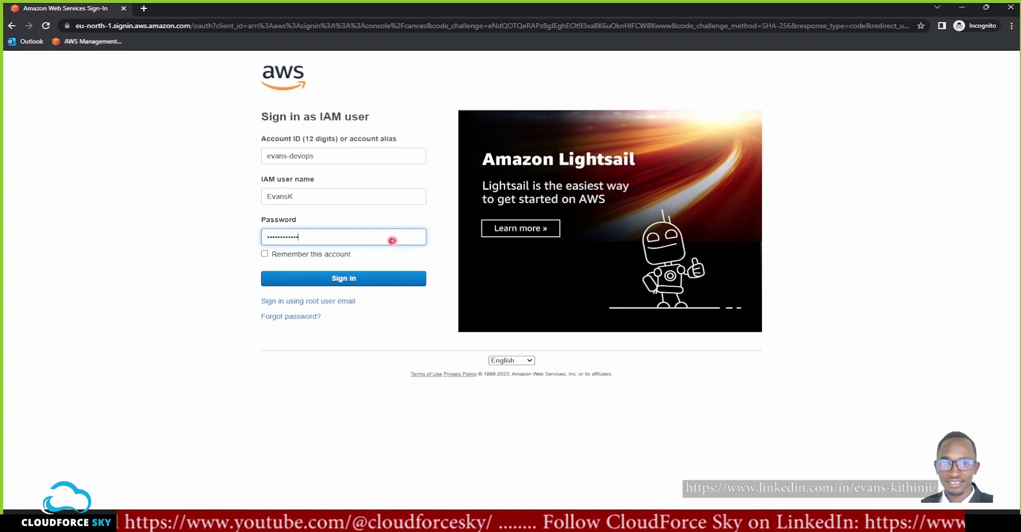
key("Return")
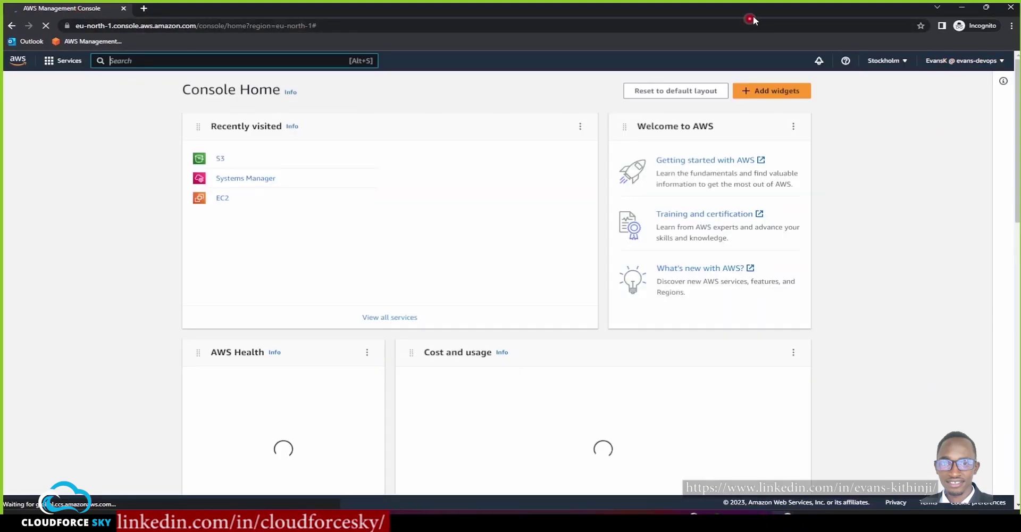
left_click_drag(754, 13, 621, 49)
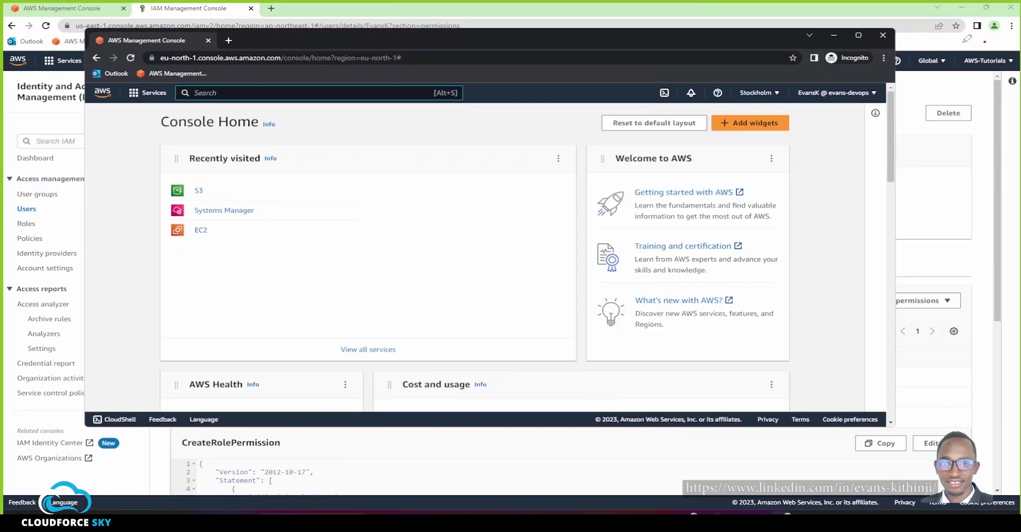
left_click_drag(985, 41, 957, 68)
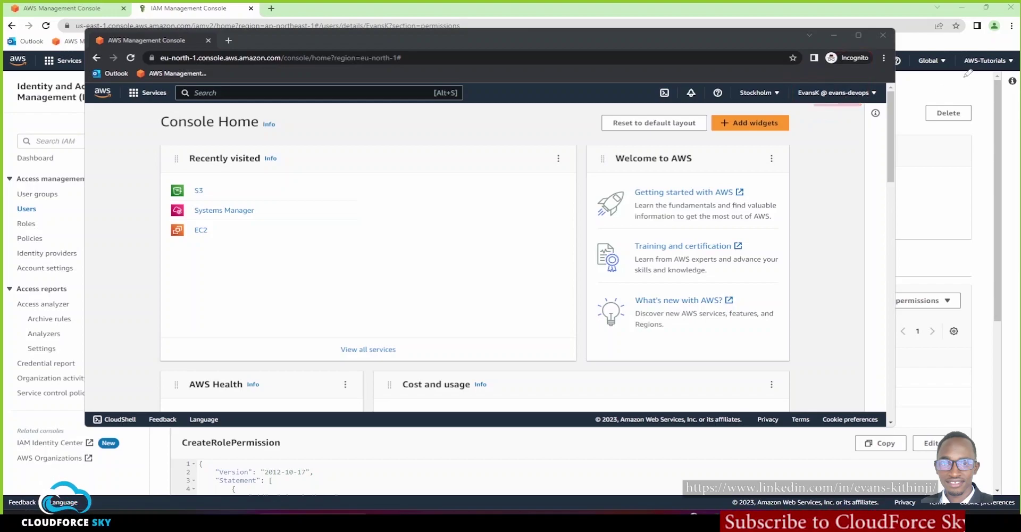
mouse_move(976, 71)
left_mouse_down()
mouse_move(1012, 67)
mouse_move(1011, 49)
mouse_move(957, 49)
mouse_move(976, 76)
left_mouse_up()
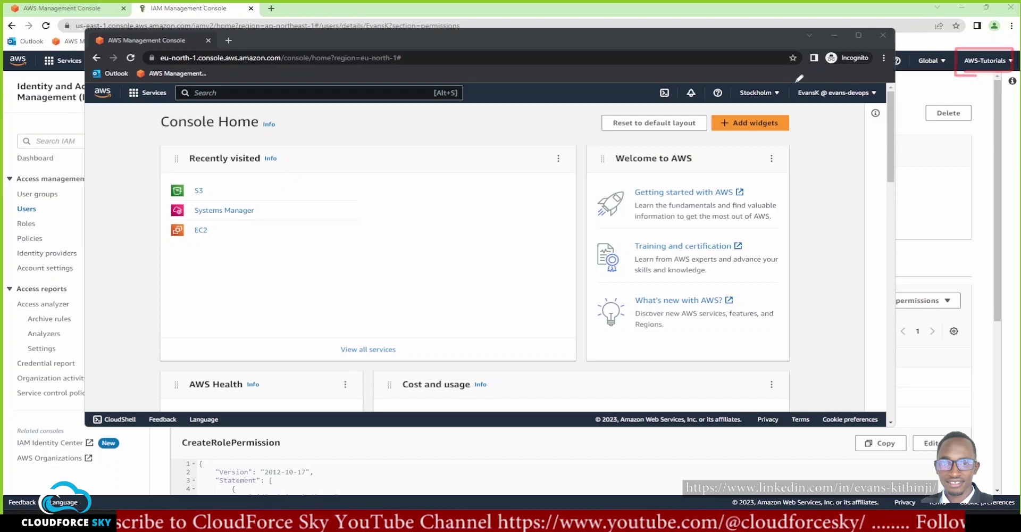
mouse_move(793, 83)
left_mouse_down()
mouse_move(800, 109)
mouse_move(827, 109)
mouse_move(816, 98)
left_mouse_up()
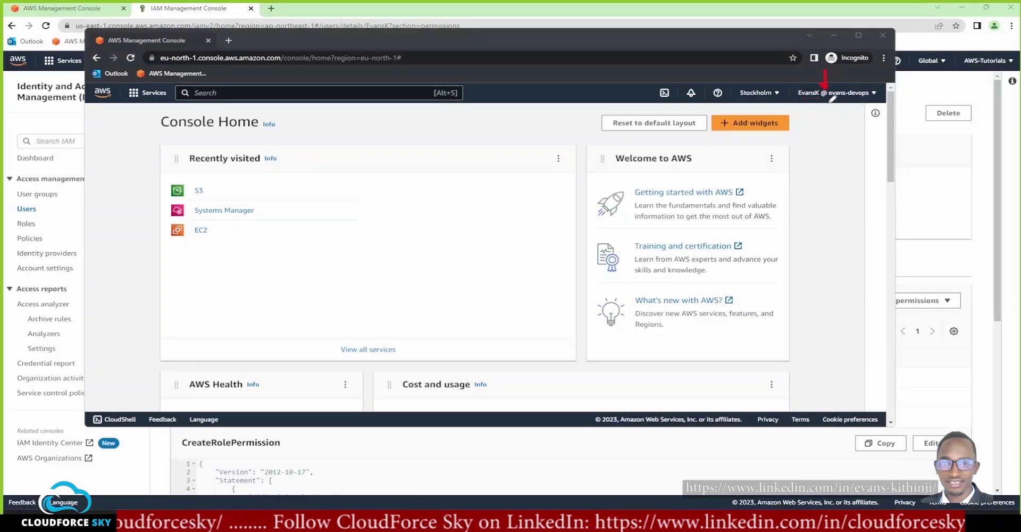
left_click_drag(828, 99, 869, 99)
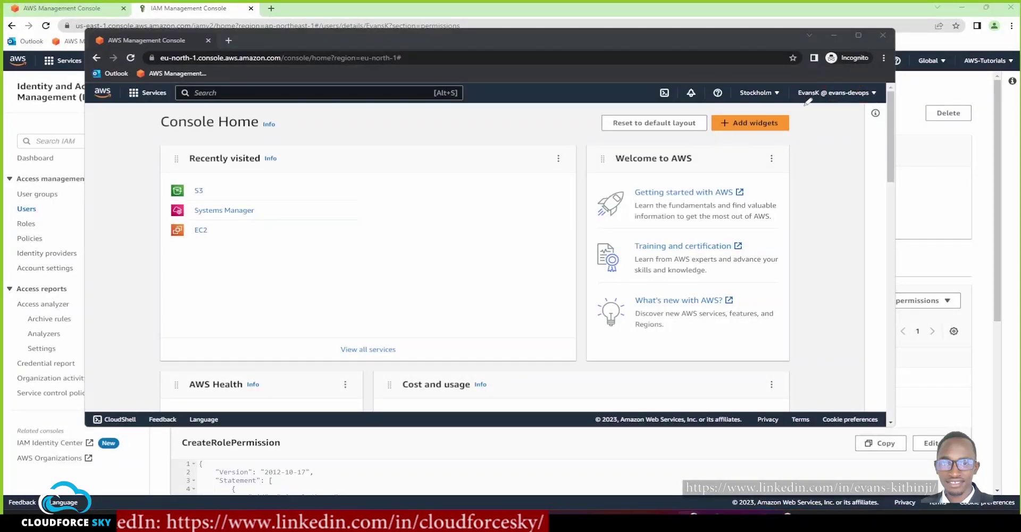
left_click_drag(799, 105, 868, 104)
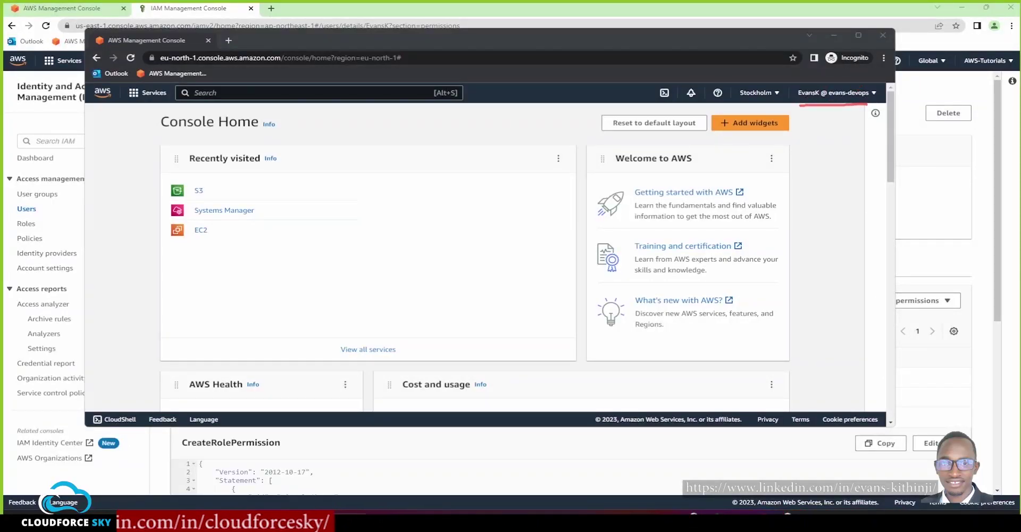
left_click(856, 37)
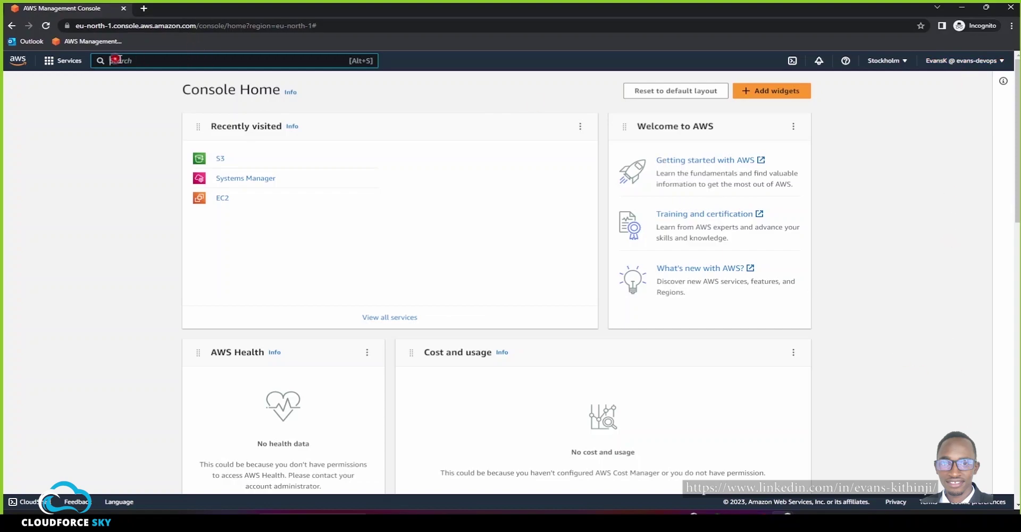
- Search the console for iam and open the IAM service in a new tab
type("iam")
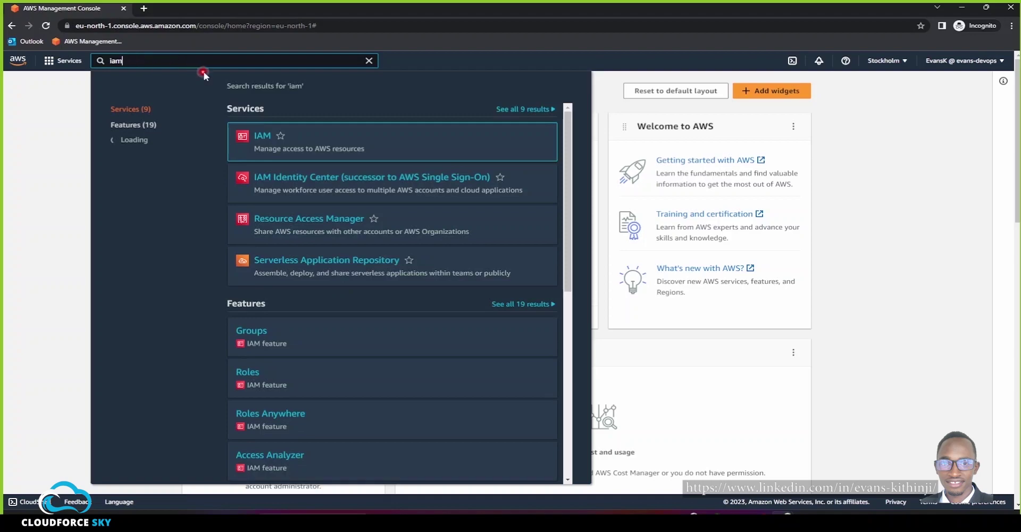
mouse_move(263, 137)
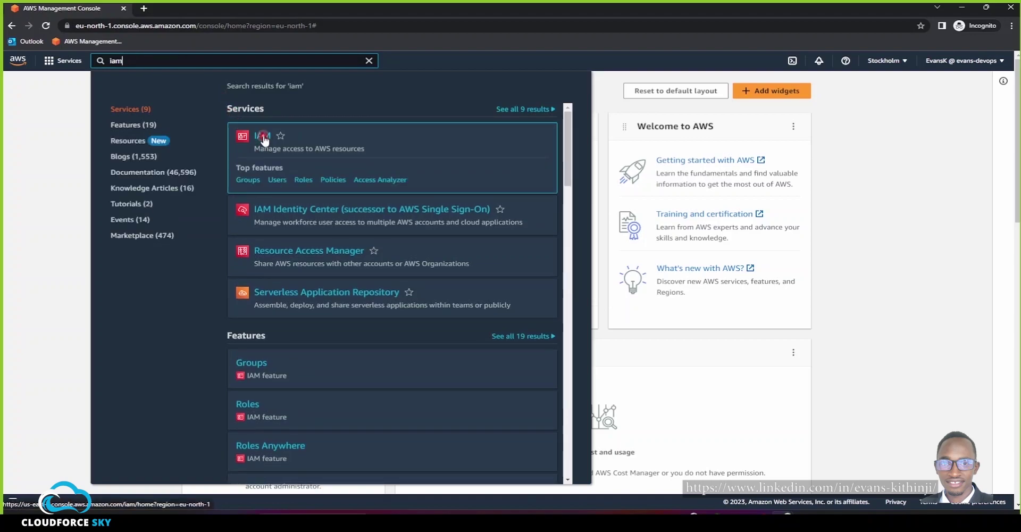
right_click(264, 138)
left_click(272, 146)
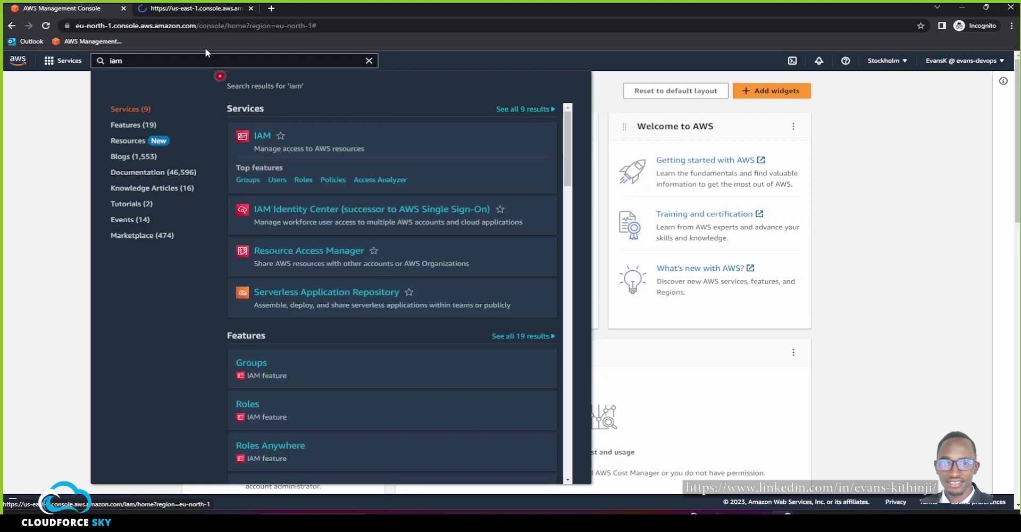
left_click(195, 12)
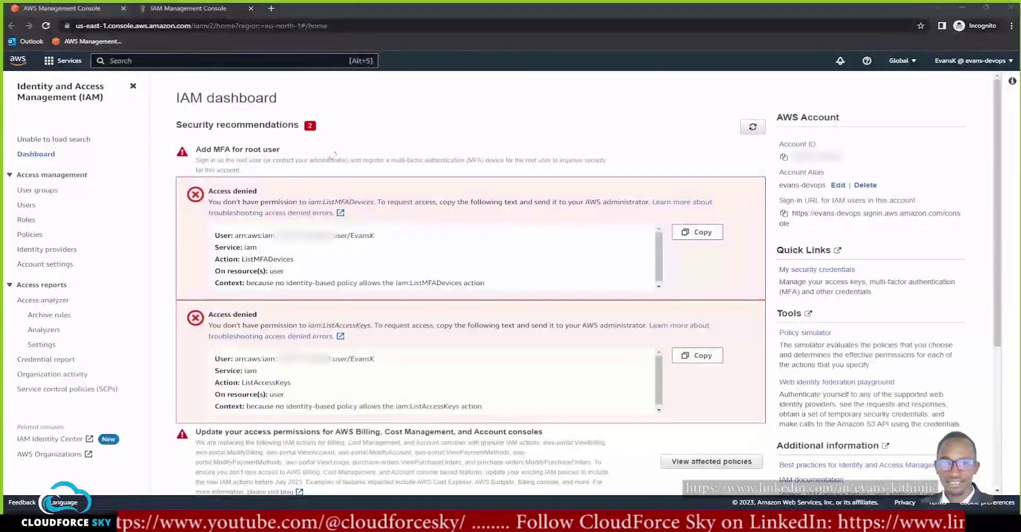
- Go to the IAM Roles page showing the four service-linked roles
mouse_move(357, 154)
left_mouse_down()
mouse_move(378, 152)
mouse_move(424, 379)
left_mouse_up()
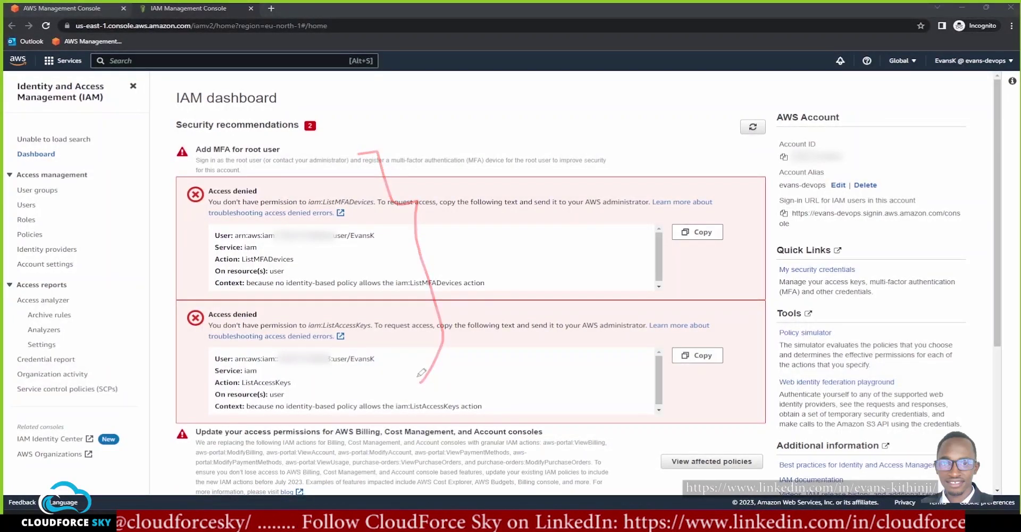
left_click_drag(352, 244, 382, 243)
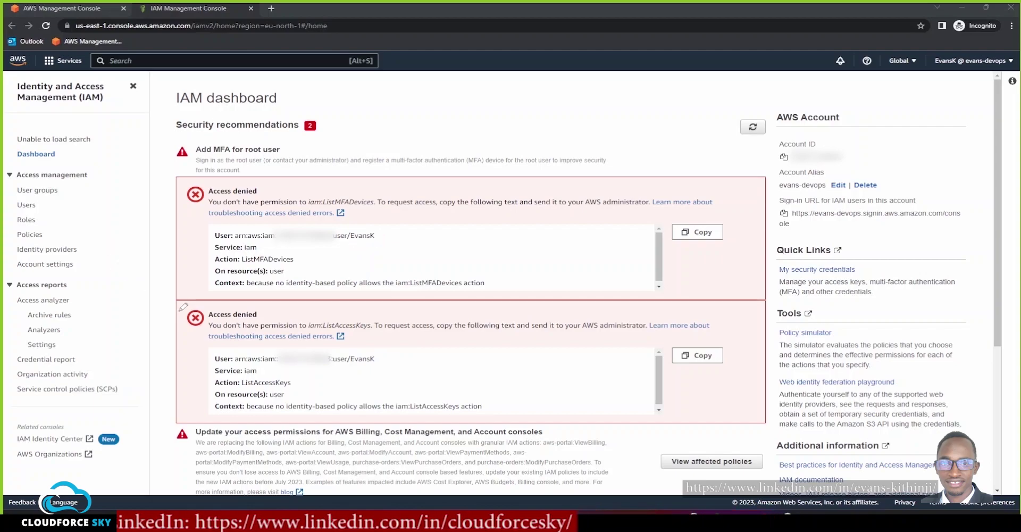
mouse_move(124, 315)
left_mouse_down()
mouse_move(132, 306)
mouse_move(85, 215)
left_mouse_up()
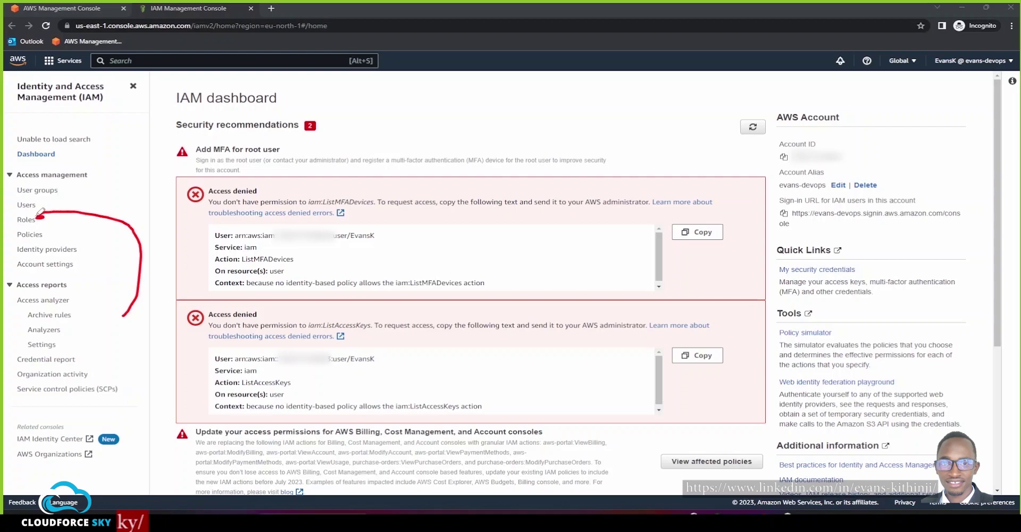
left_click(26, 220)
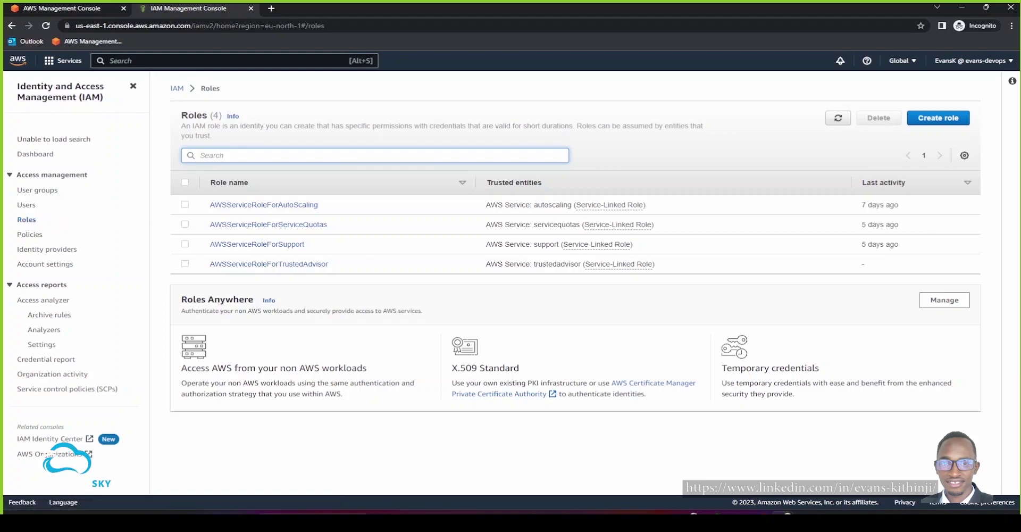
- Start a new role trusted by AWS service with the EC2 use case
left_click_drag(726, 245, 923, 128)
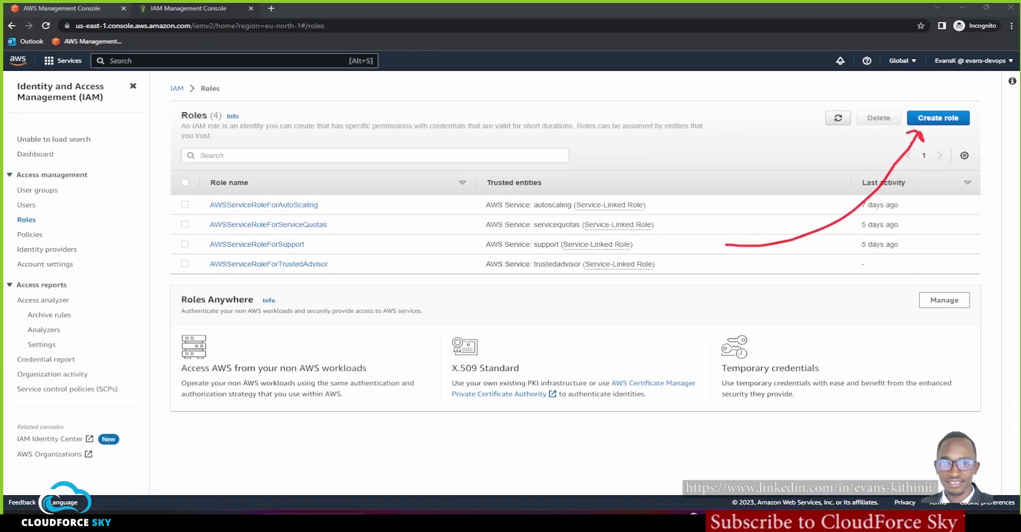
left_click(938, 117)
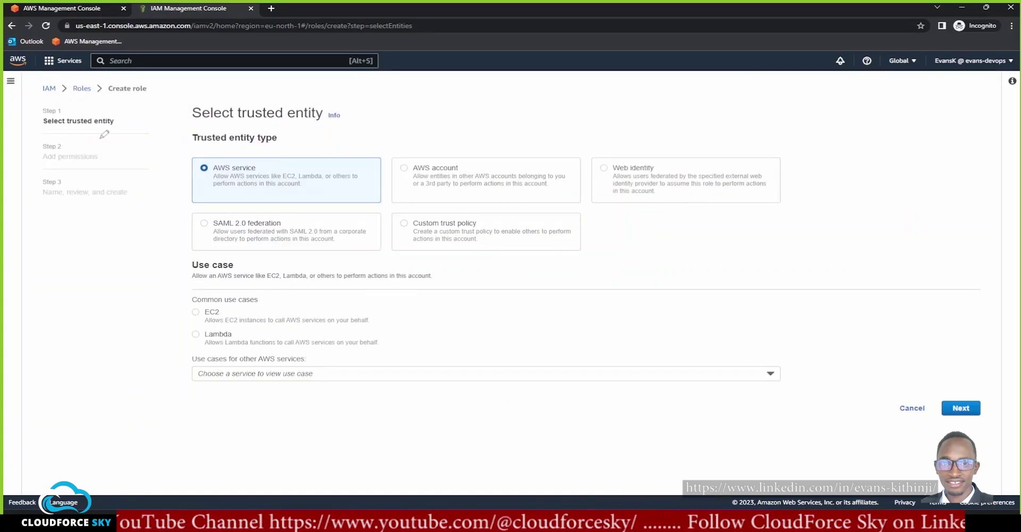
left_click_drag(194, 124, 311, 127)
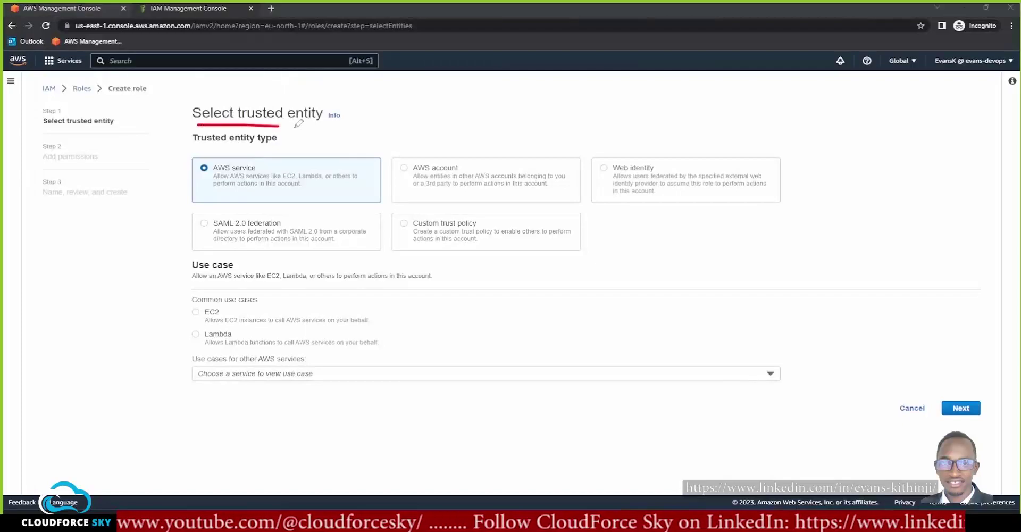
left_click_drag(202, 148, 273, 148)
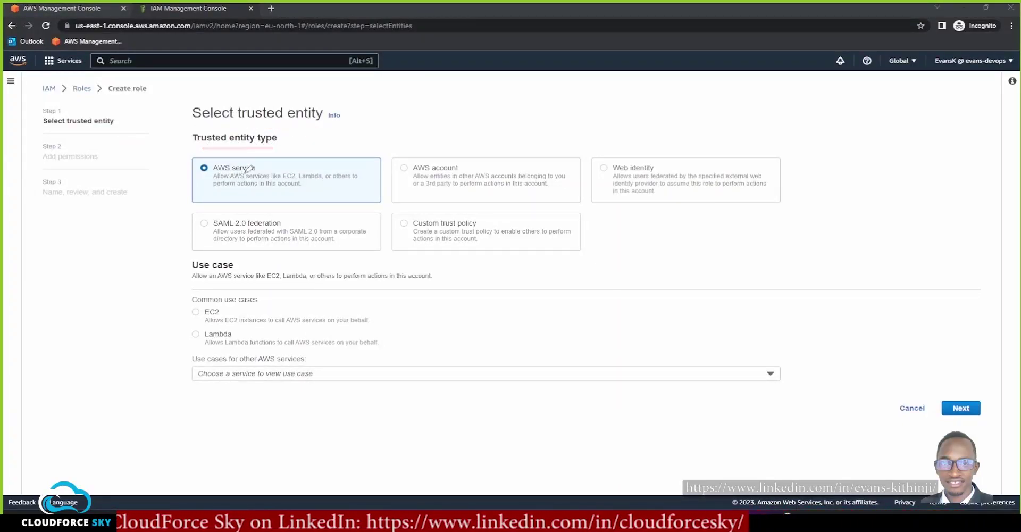
left_click_drag(248, 167, 271, 156)
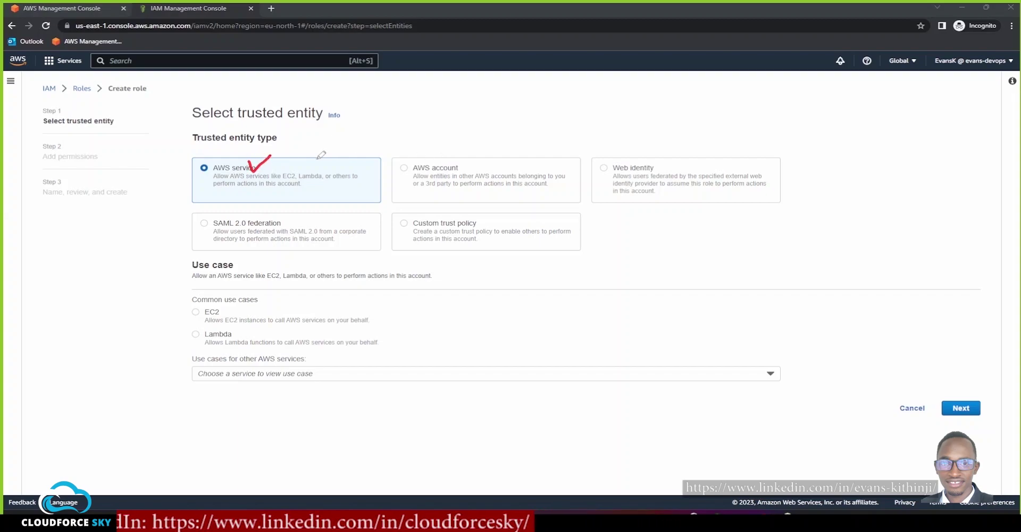
left_click_drag(423, 153, 461, 137)
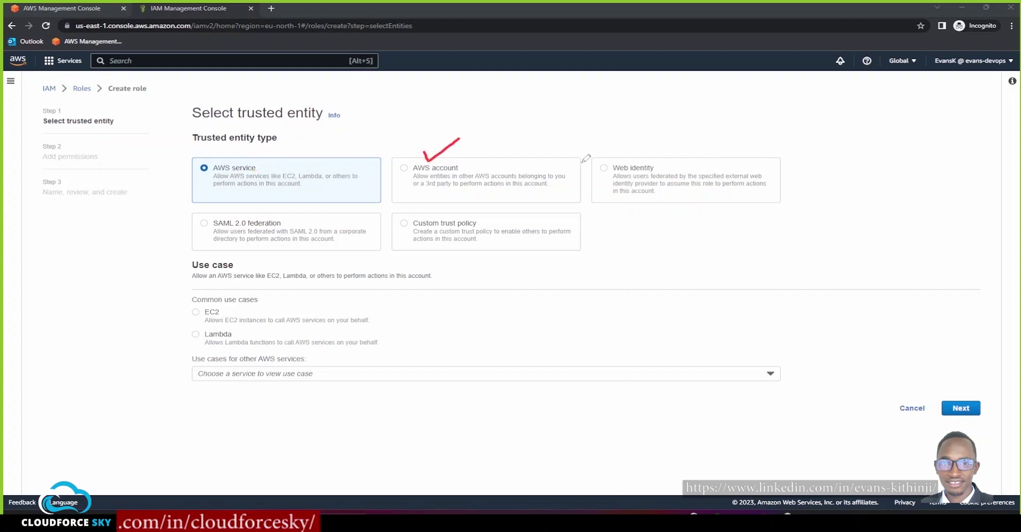
left_click_drag(617, 146, 647, 140)
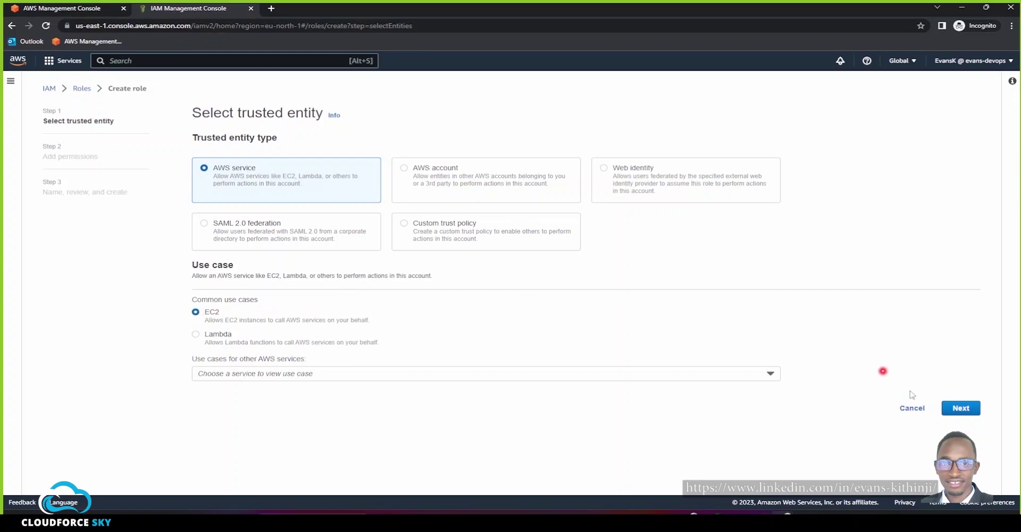
left_click(958, 408)
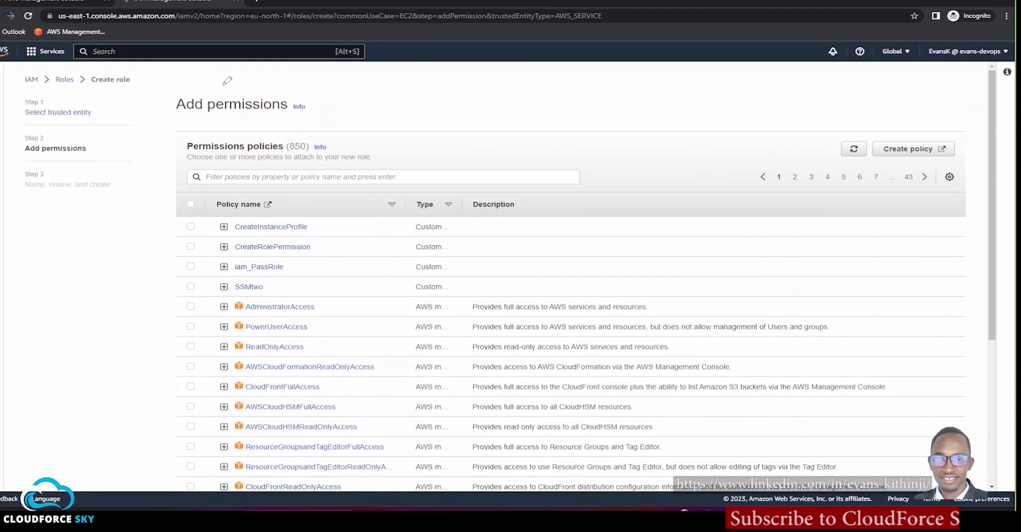
- Filter policies by s3, select AmazonS3ReadOnlyAccess, then clear the filter
mouse_move(238, 93)
left_mouse_down()
mouse_move(326, 145)
mouse_move(222, 100)
left_mouse_up()
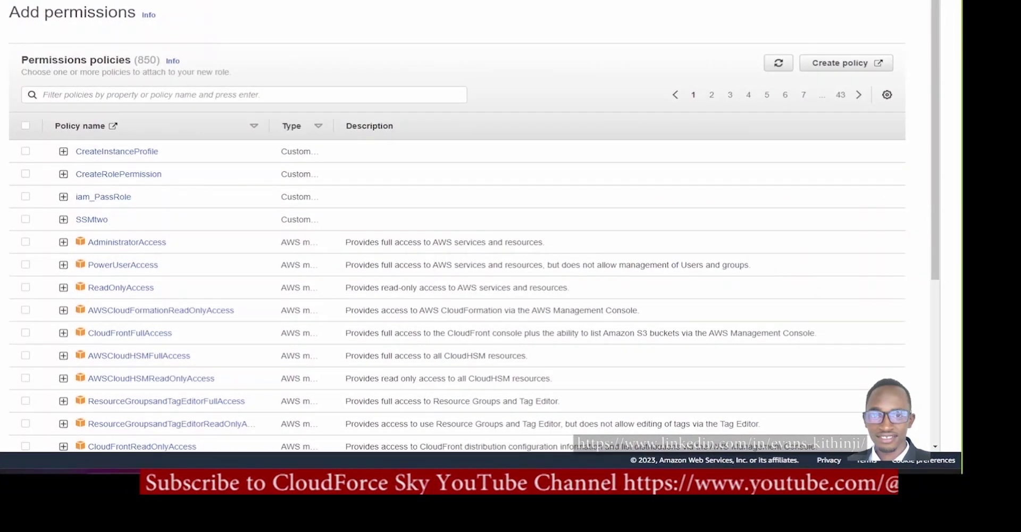
left_click(170, 94)
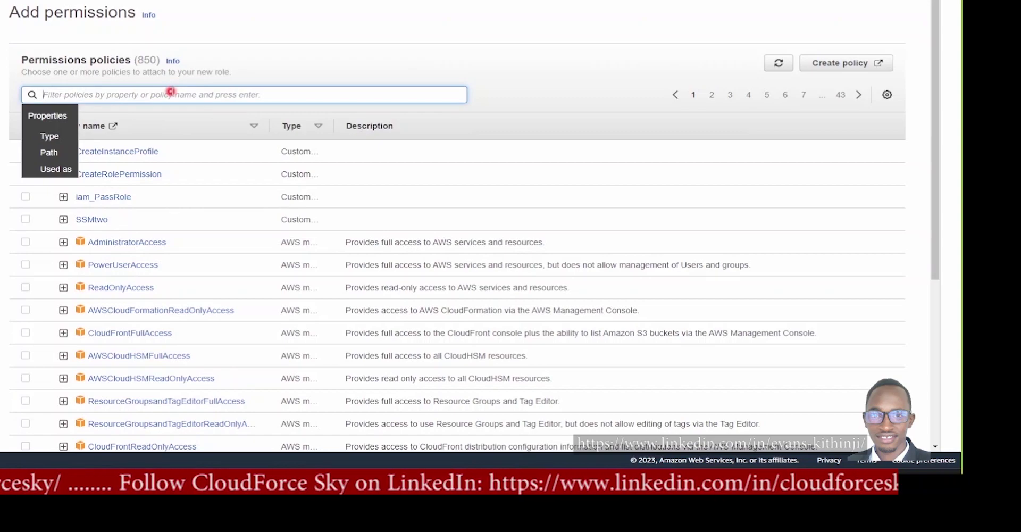
type("s3")
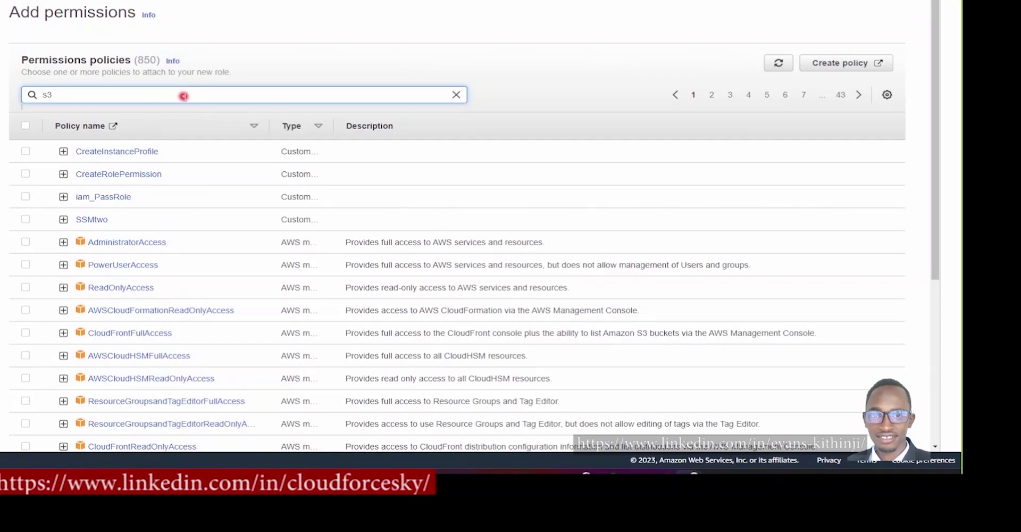
key("Return")
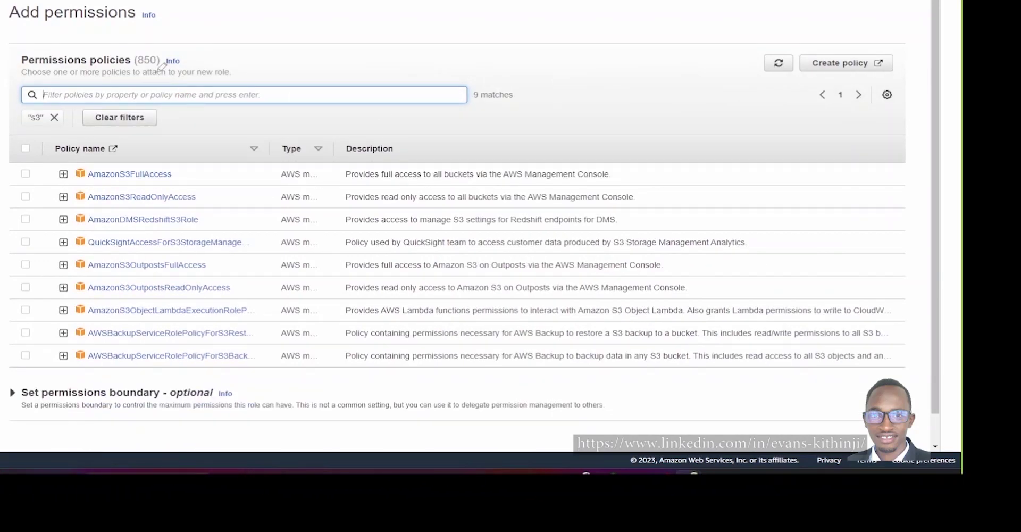
left_click_drag(181, 169, 218, 158)
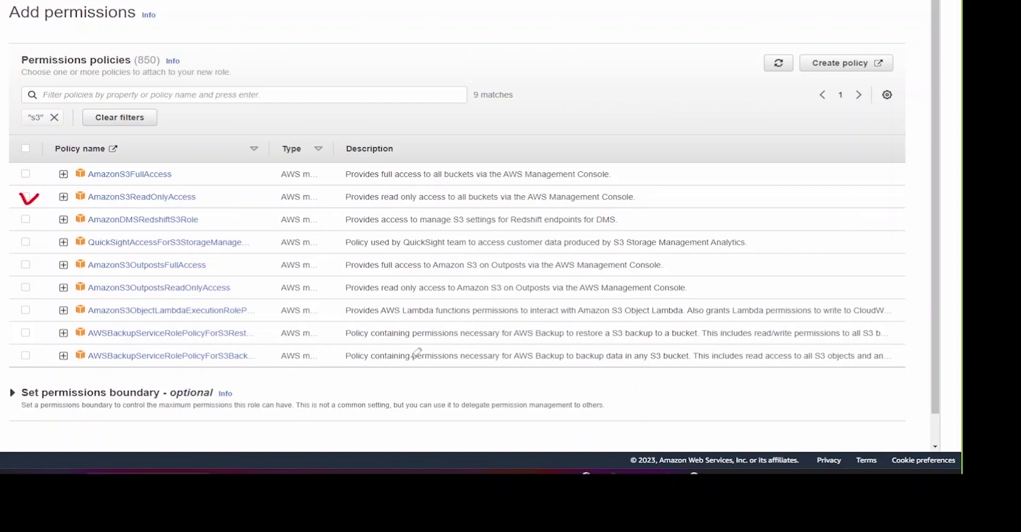
left_click(27, 197)
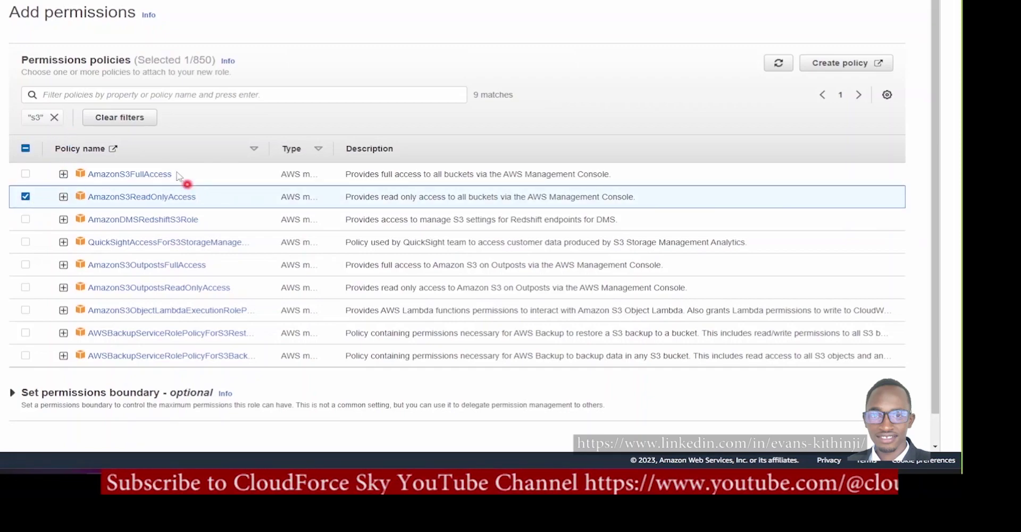
left_click(120, 117)
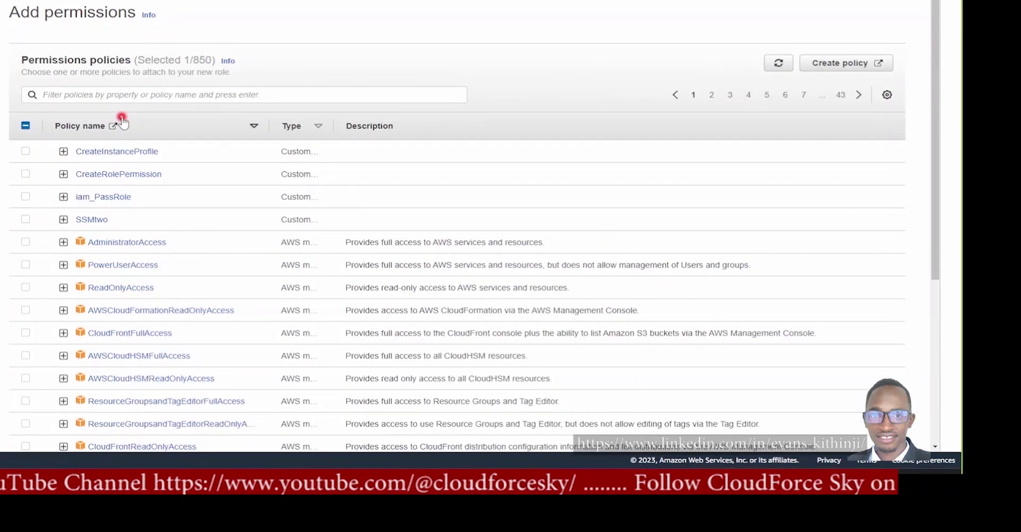
- Filter by ssm, add AmazonSSMManagedInstanceCore, and continue to the review step
left_click(140, 97)
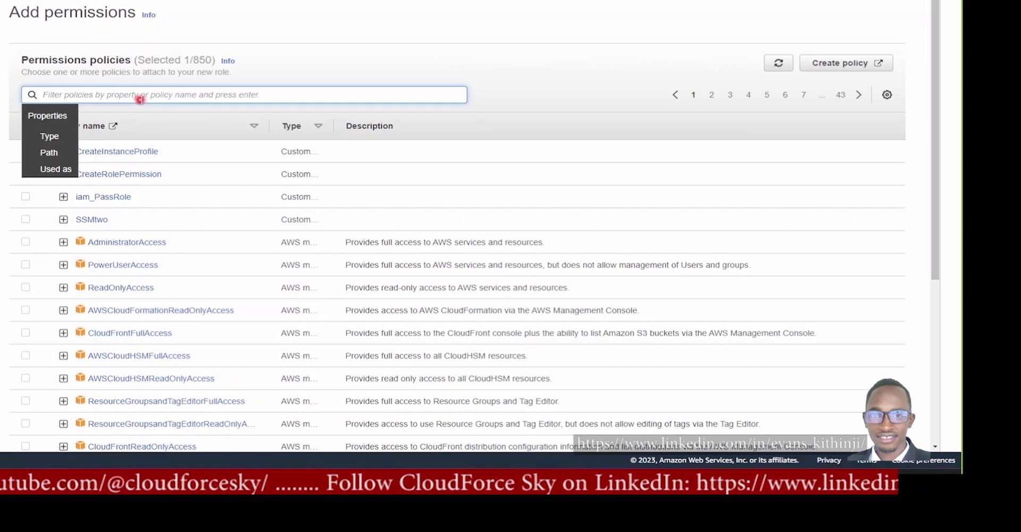
type("ssm")
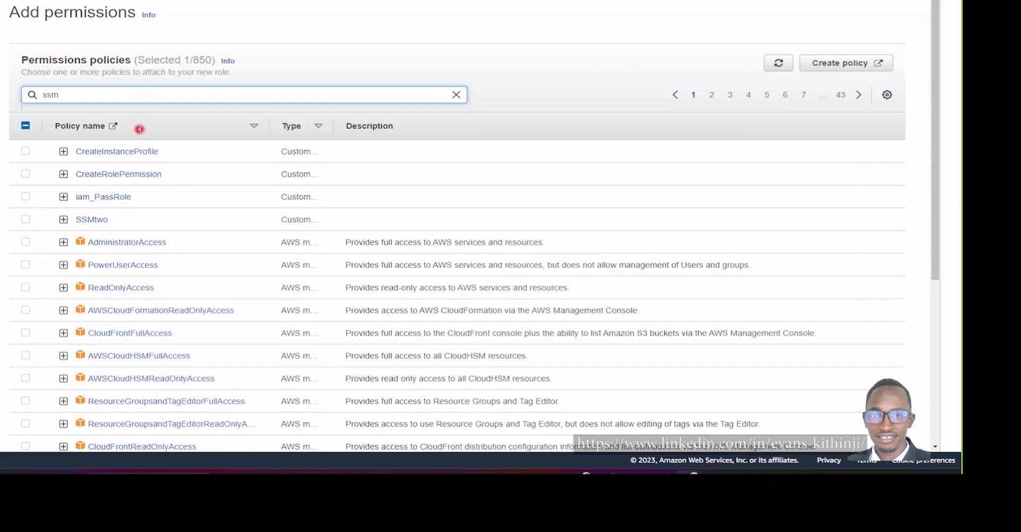
key("Return")
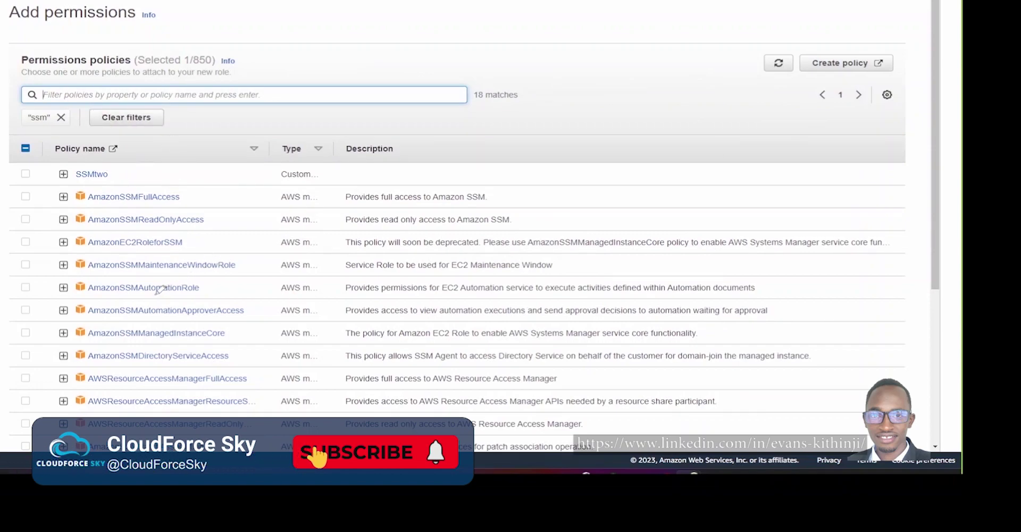
left_click(97, 325)
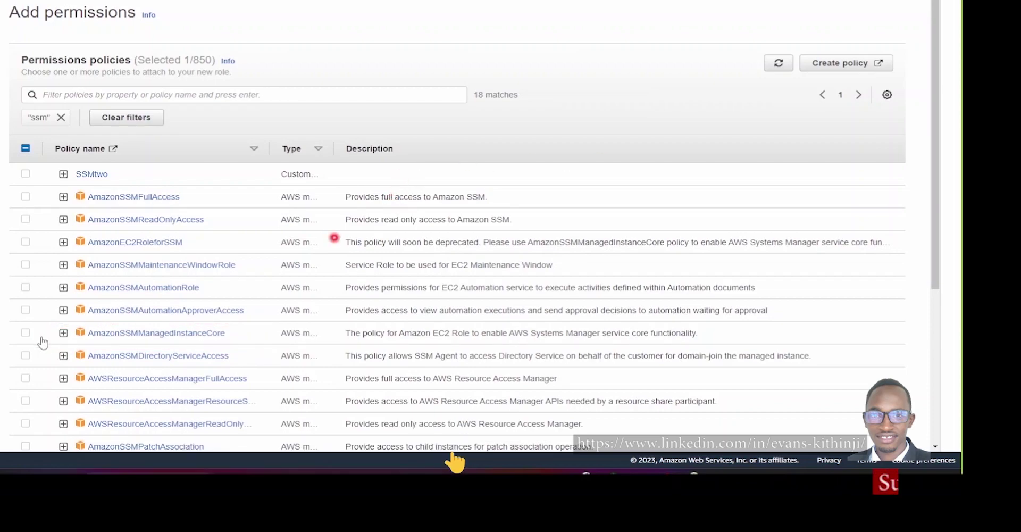
left_click(25, 333)
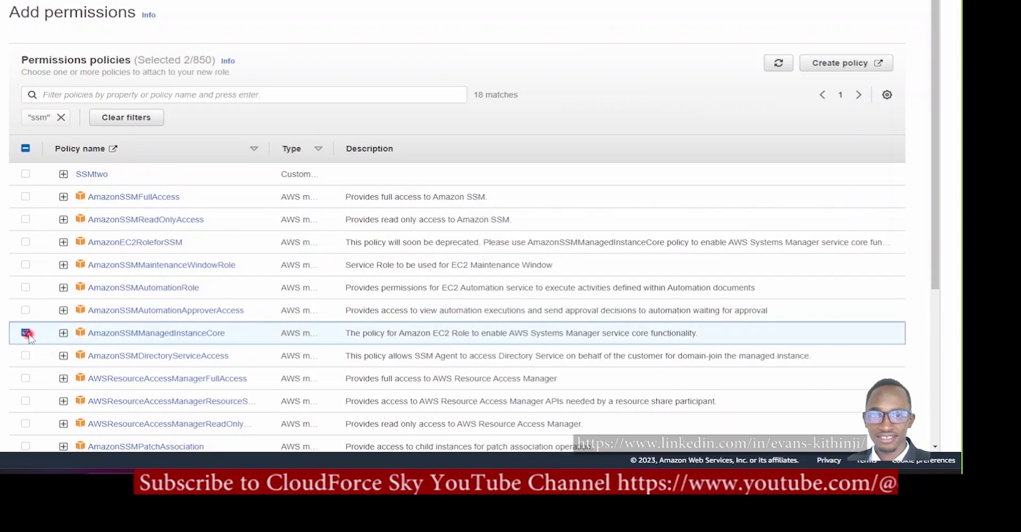
scroll(416, 323, "down", 5)
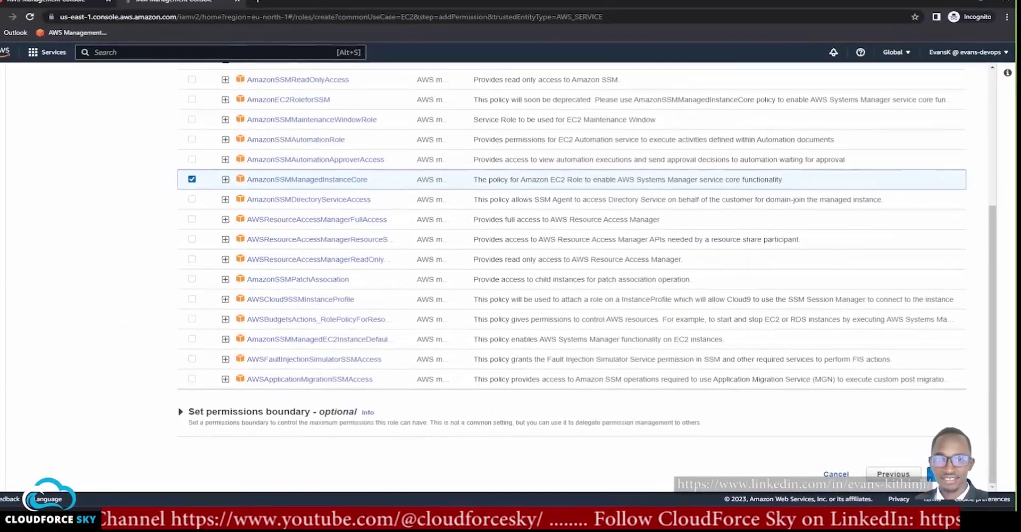
left_click(912, 451)
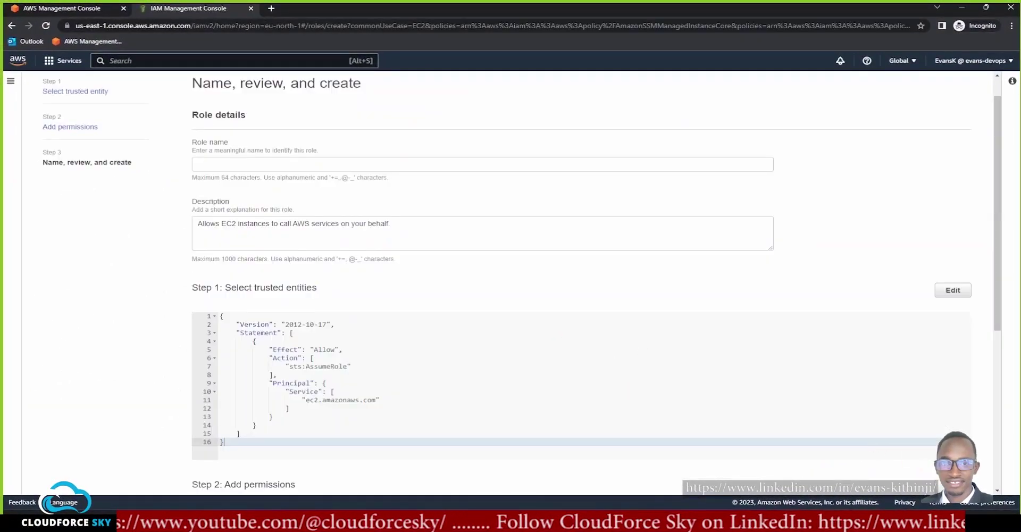
- Name the new role EC2S3SSM_AccessRole
mouse_move(196, 134)
left_mouse_down()
mouse_move(191, 147)
mouse_move(234, 127)
mouse_move(194, 136)
left_mouse_up()
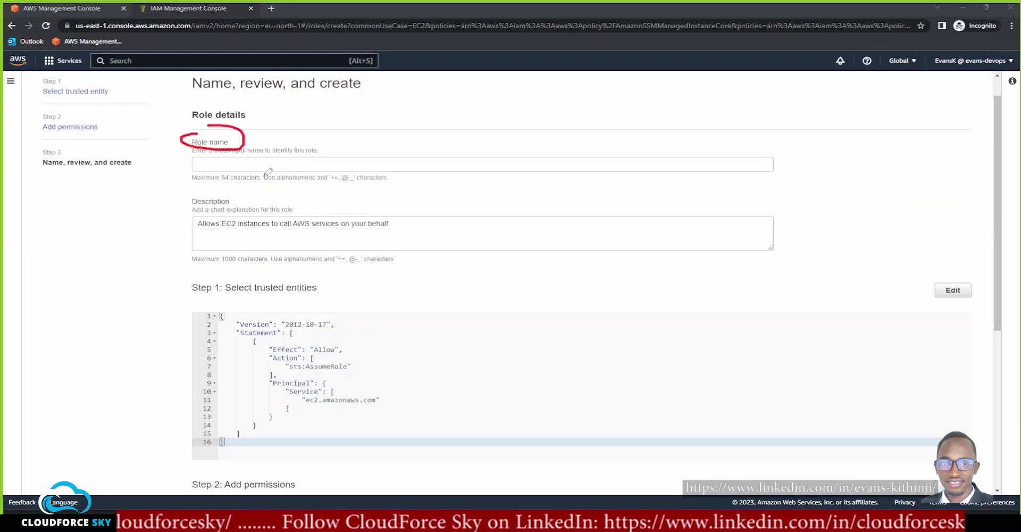
left_click(234, 169)
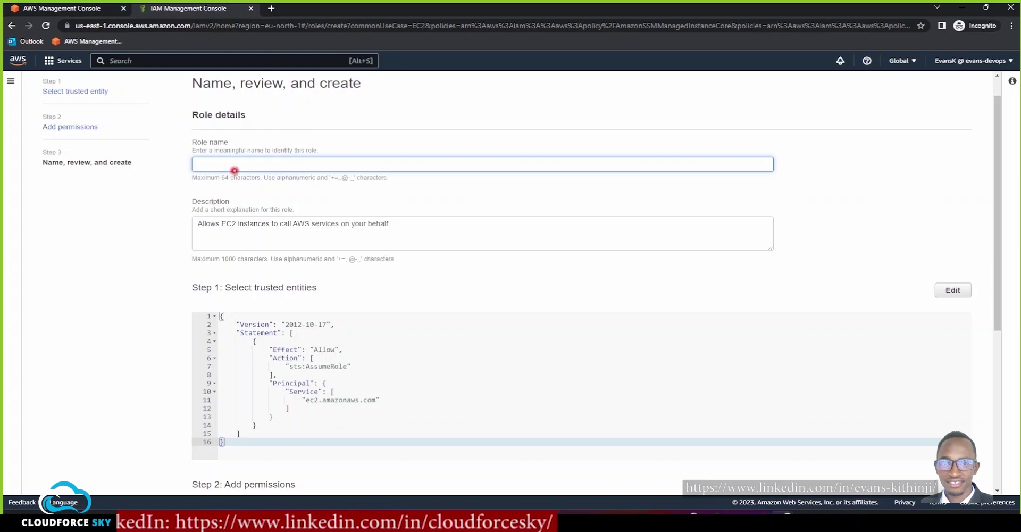
type("EC2S3SSM_AccessRole")
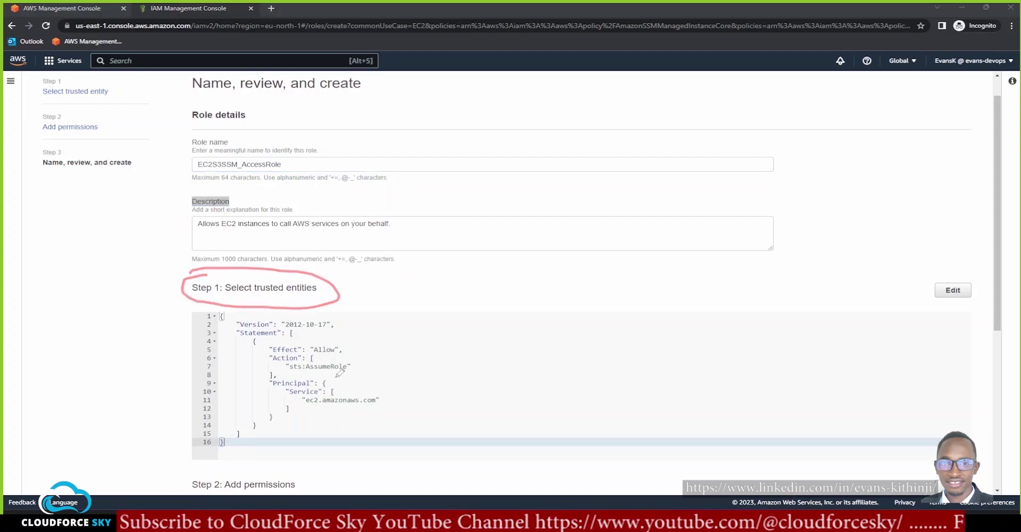
- Review the EC2 trust policy and both permission policies, then create the role
left_click_drag(304, 408, 375, 407)
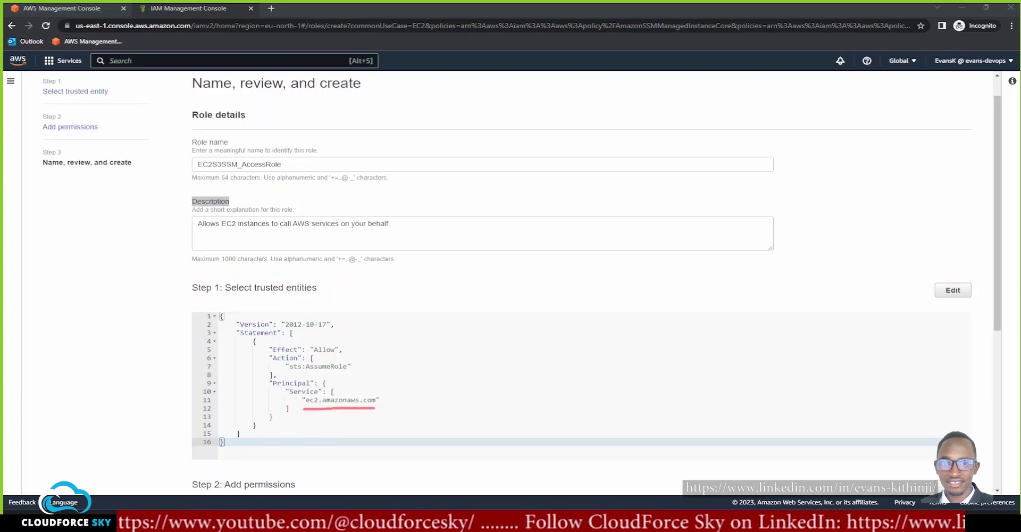
scroll(697, 306, "down", 5)
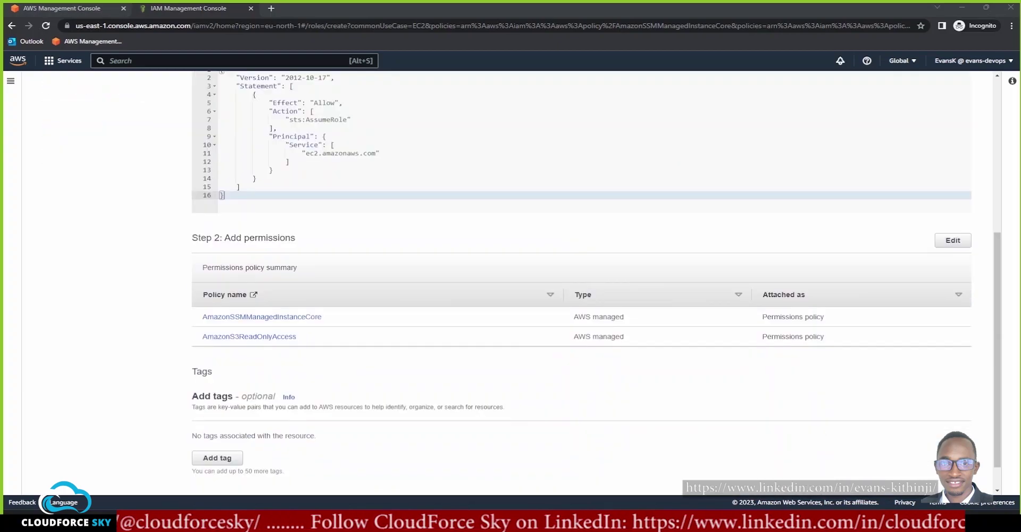
left_click_drag(329, 291, 375, 362)
left_click_drag(210, 334, 287, 333)
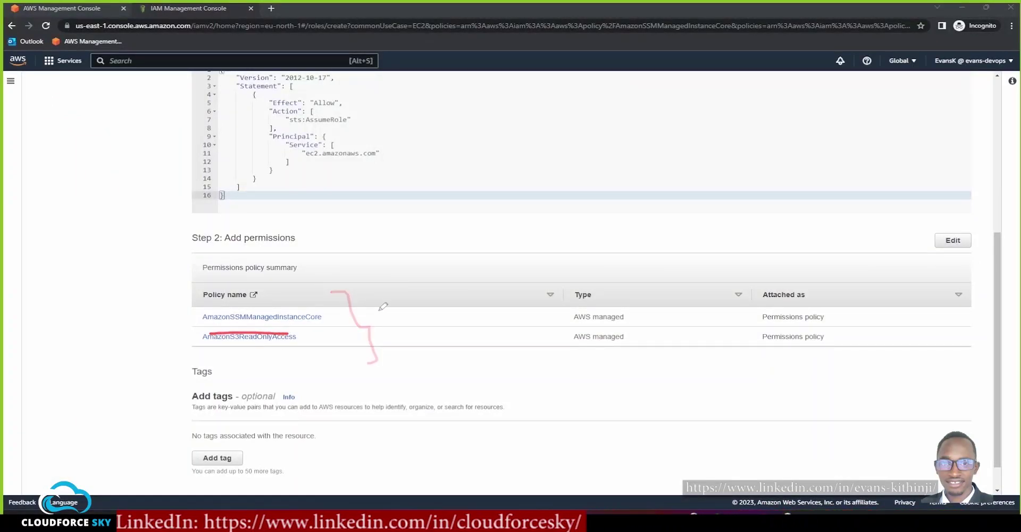
left_click_drag(595, 314, 631, 295)
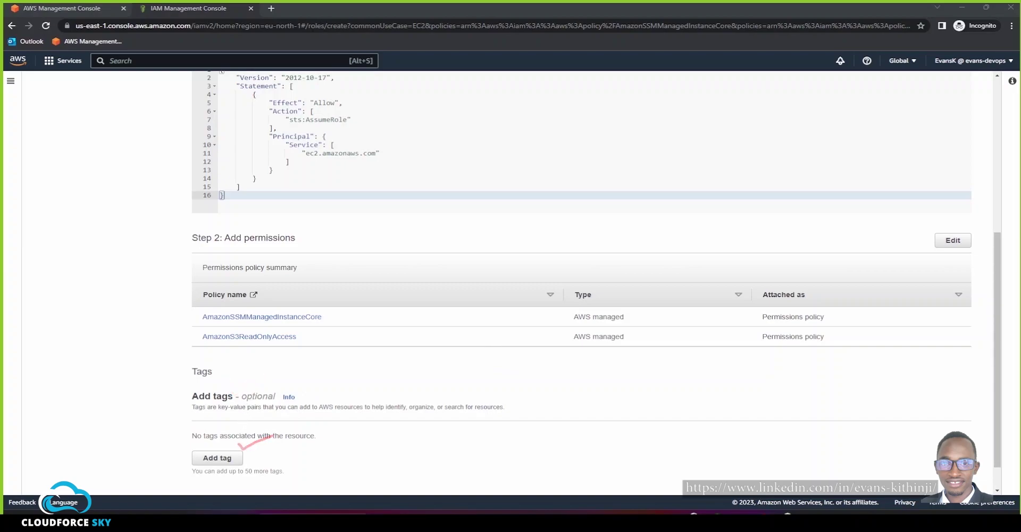
scroll(907, 322, "down", 1)
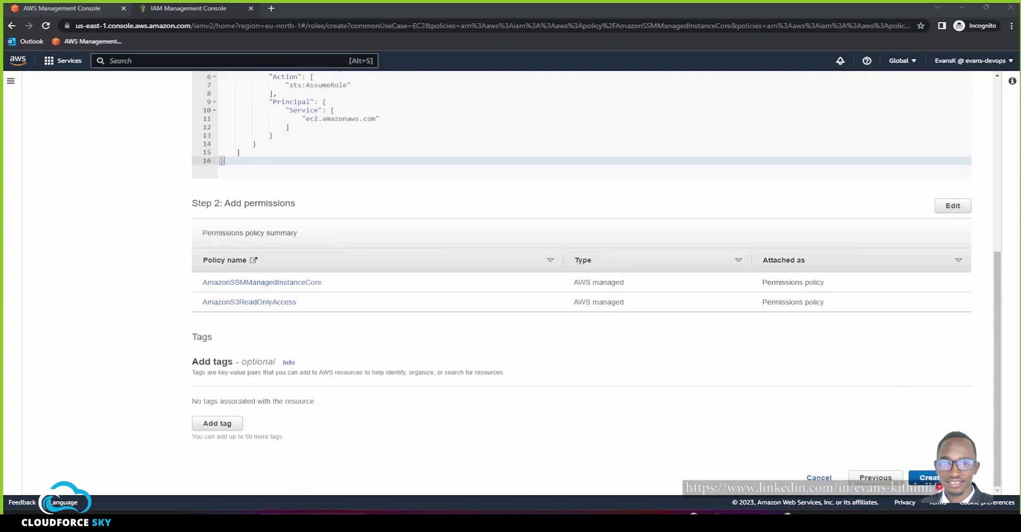
left_click(939, 477)
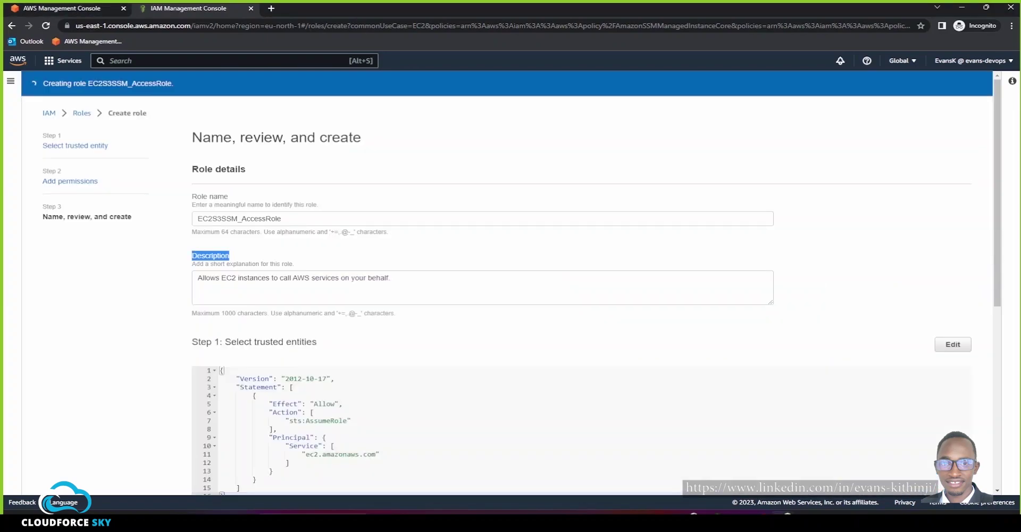
- Confirm EC2S3SSM_AccessRole appears among the five roles trusted by ec2
left_click_drag(137, 65, 159, 94)
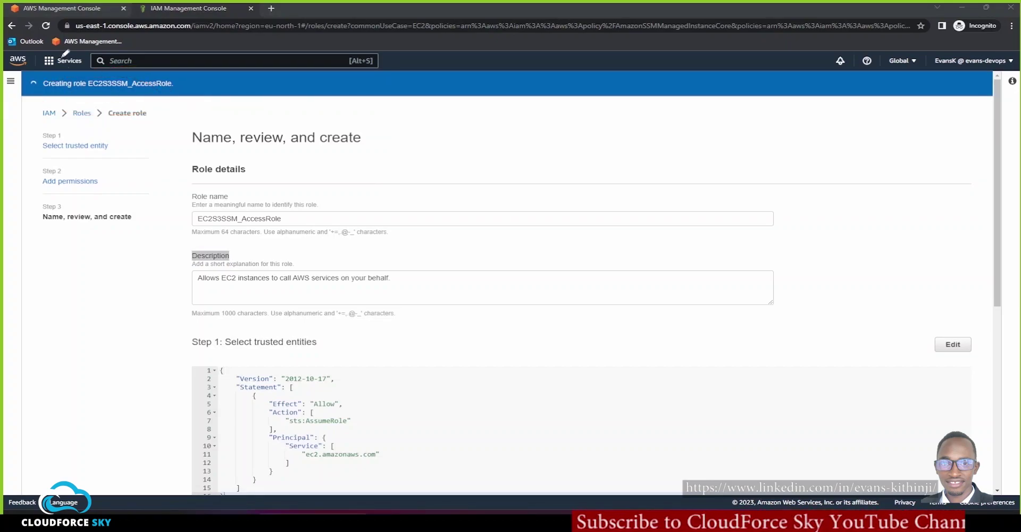
left_click_drag(81, 94, 157, 94)
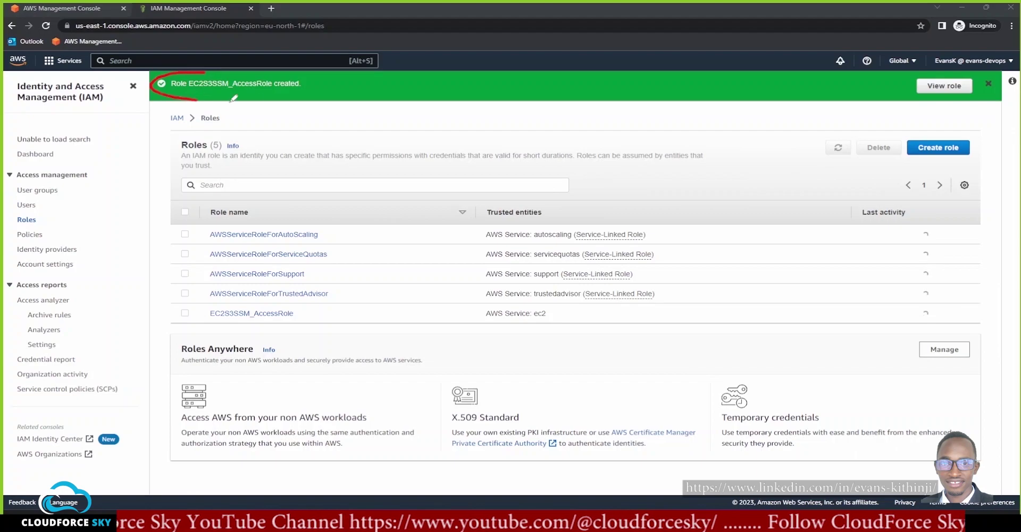
left_click_drag(208, 72, 190, 70)
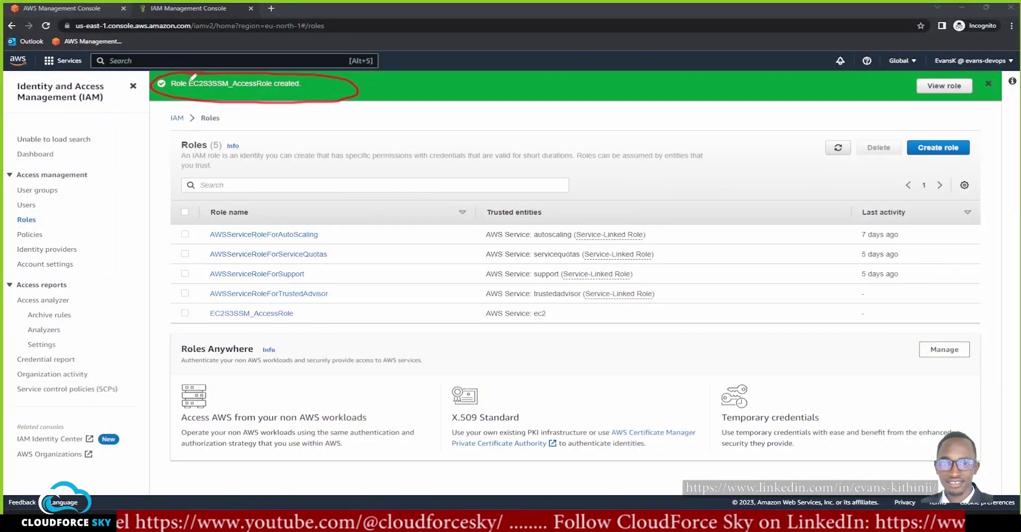
mouse_move(213, 131)
left_mouse_down()
mouse_move(181, 157)
mouse_move(163, 125)
left_mouse_up()
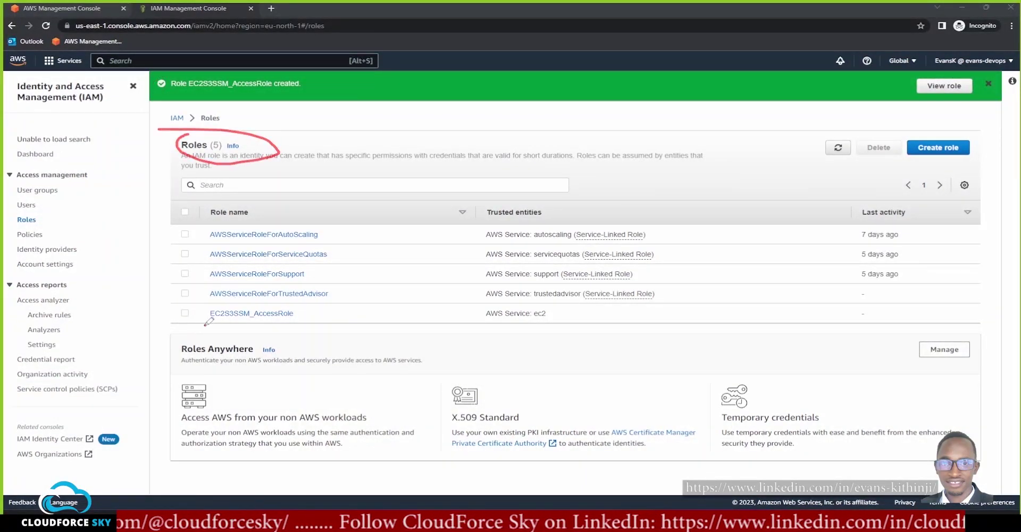
left_click_drag(204, 322, 314, 321)
left_click_drag(225, 335, 299, 323)
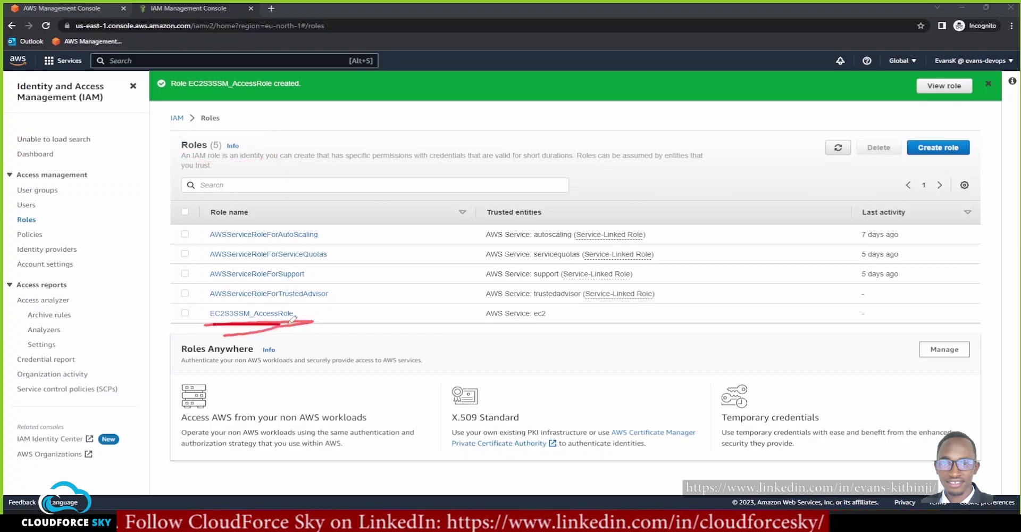
left_click_drag(199, 324, 303, 324)
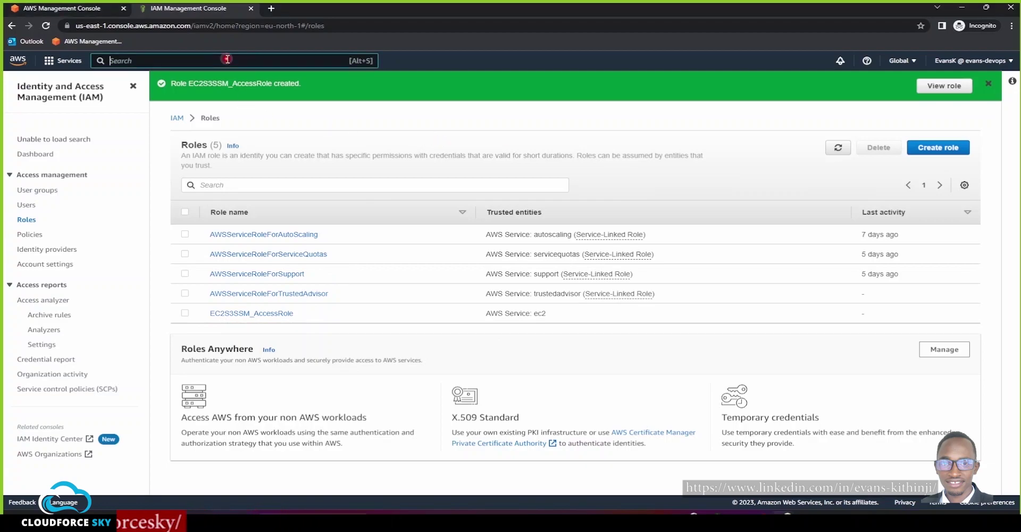
- Search for s3 and open the S3 console in a new tab
type("3")
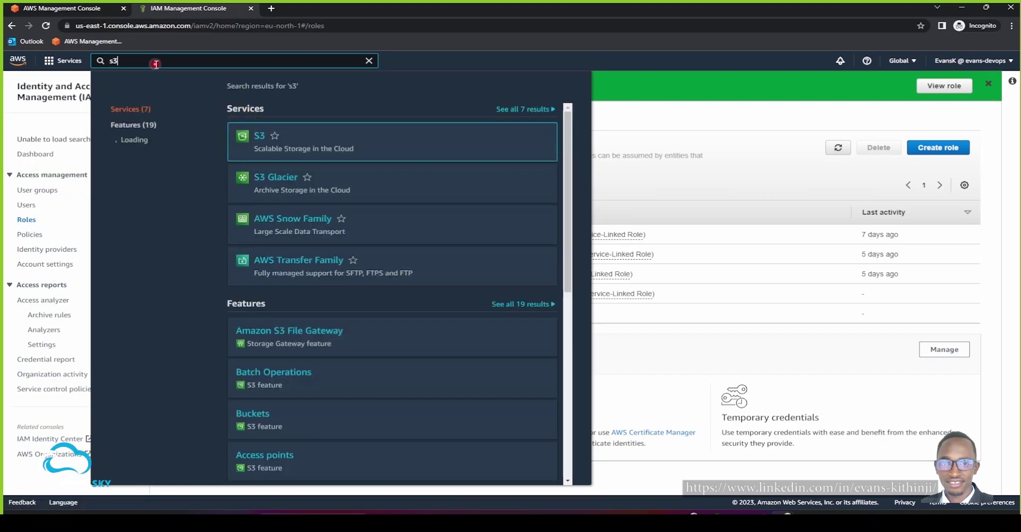
right_click(253, 137)
left_click(290, 145)
left_click(312, 13)
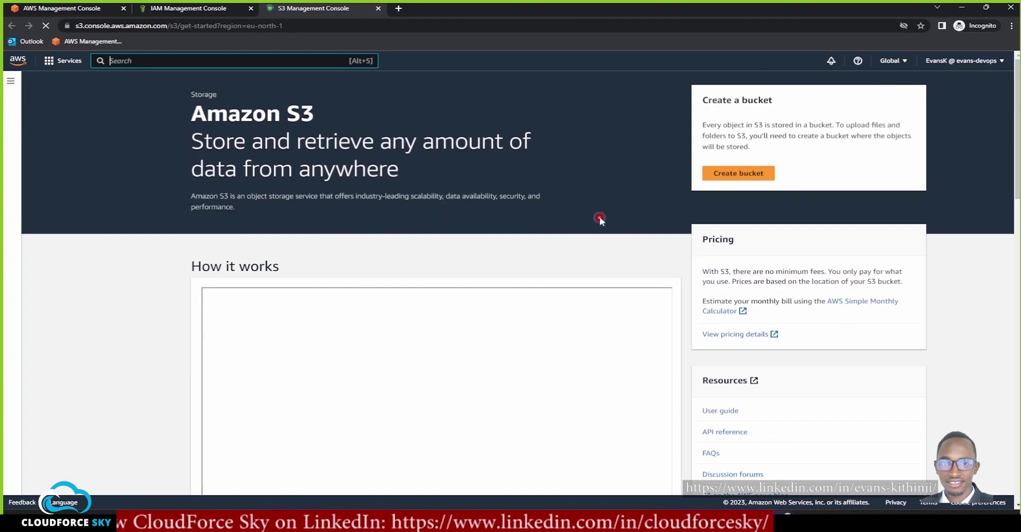
- Create bucket cloudforceskybucket in EU (Stockholm) eu-north-1 with default settings
left_click(743, 178)
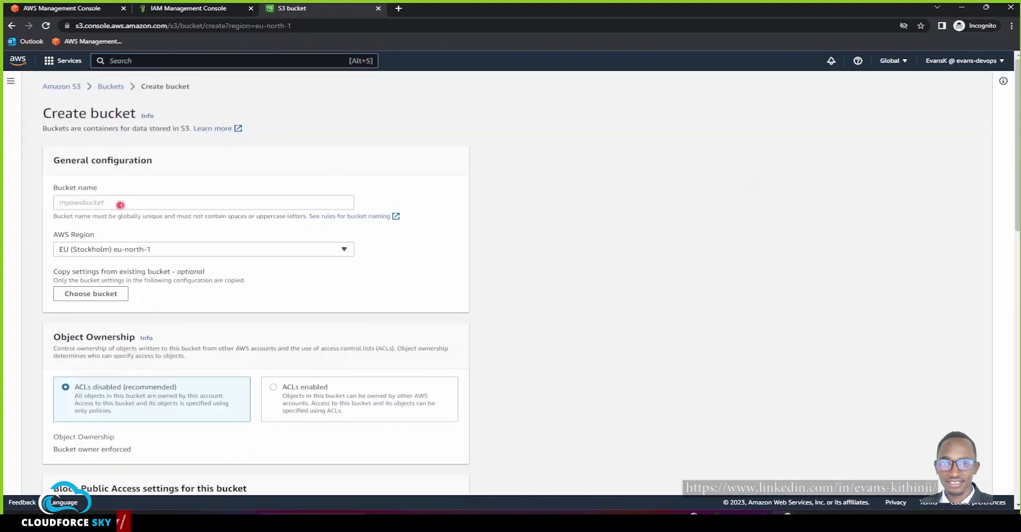
type("cloudforceskybucket")
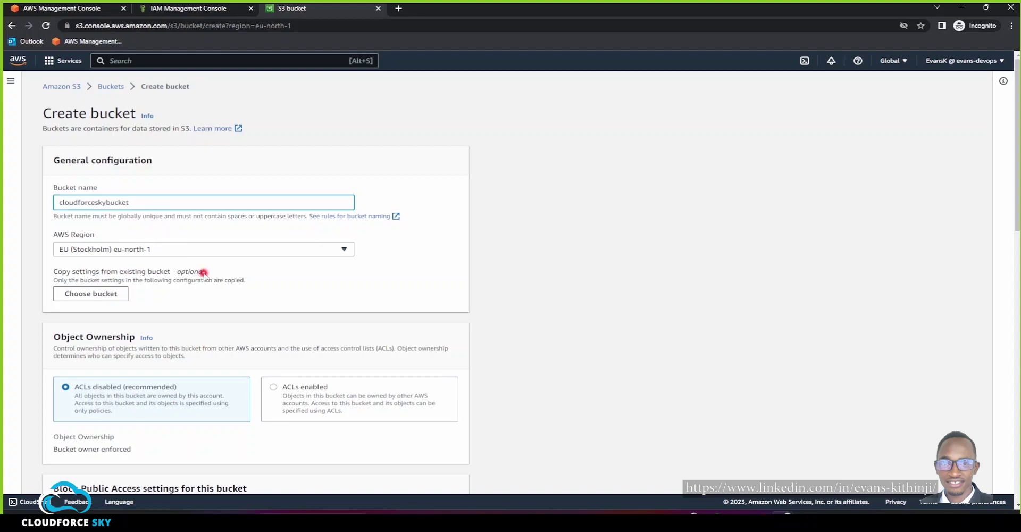
left_click(343, 251)
left_click(343, 251)
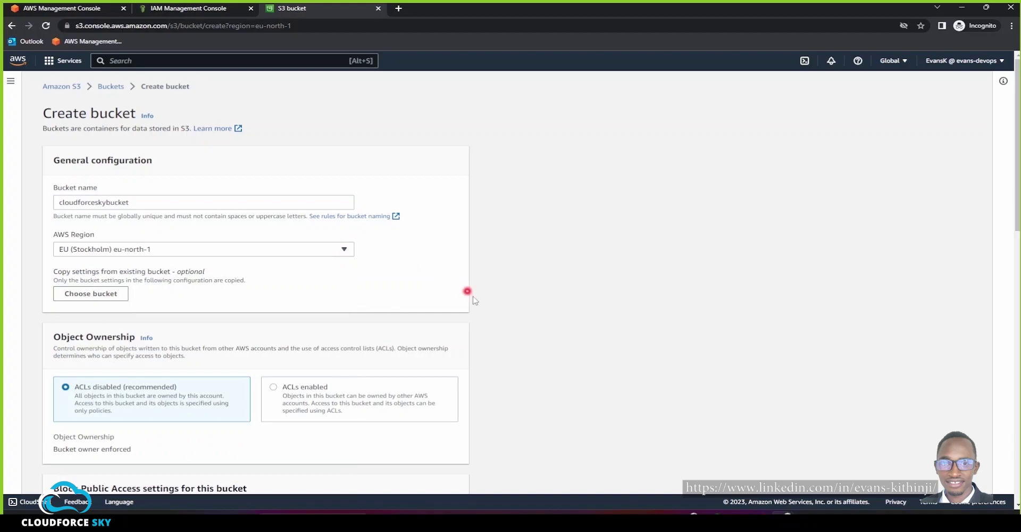
scroll(485, 307, "down", 8)
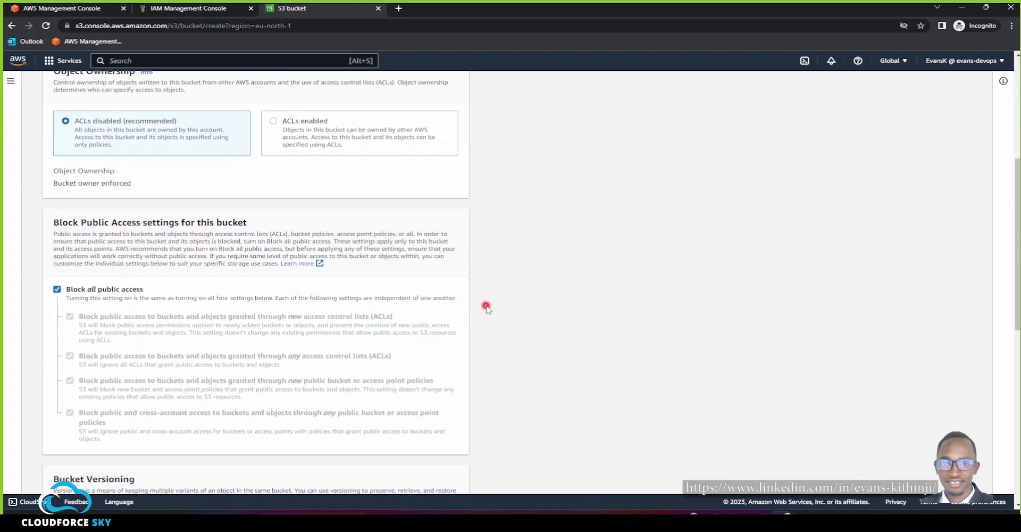
scroll(486, 306, "down", 5)
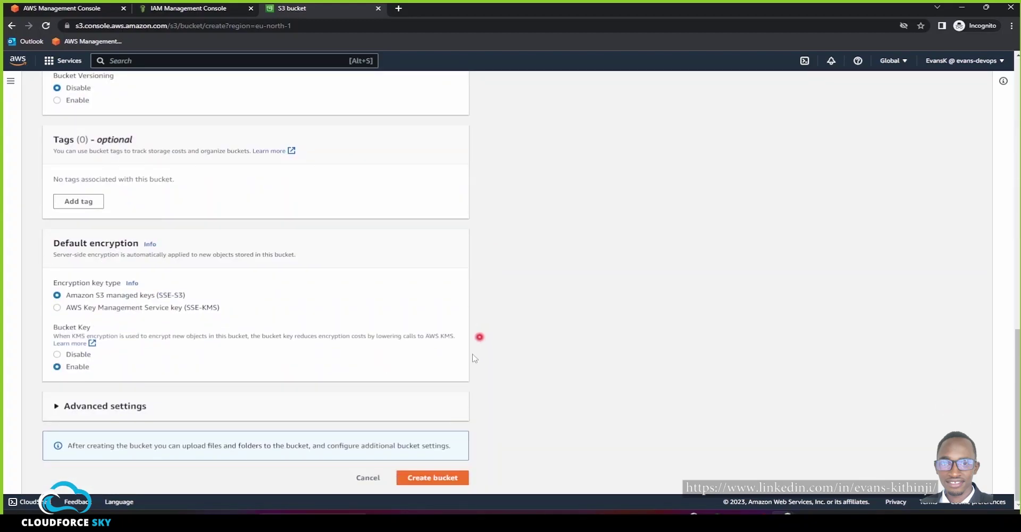
left_click(433, 478)
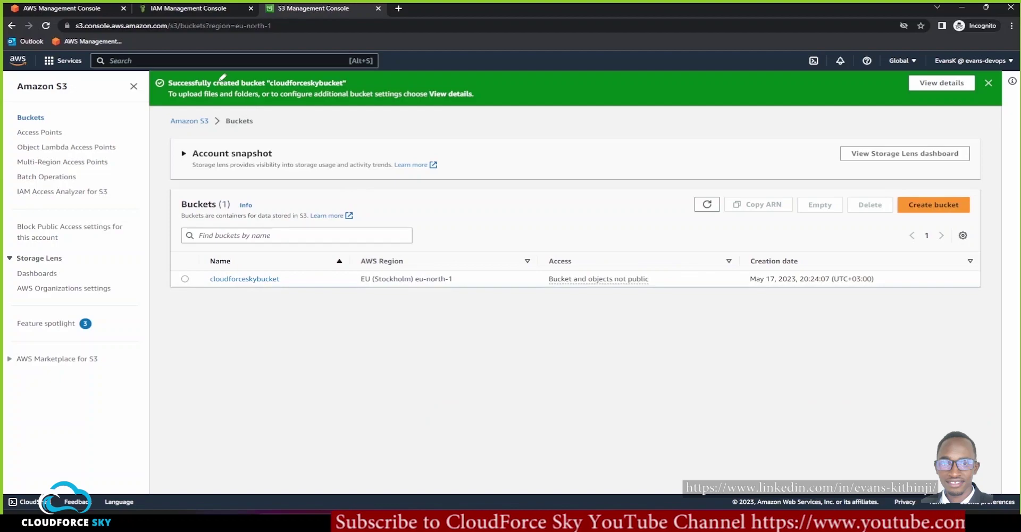
- Open the cloudforceskybucket bucket
left_click_drag(187, 92, 212, 70)
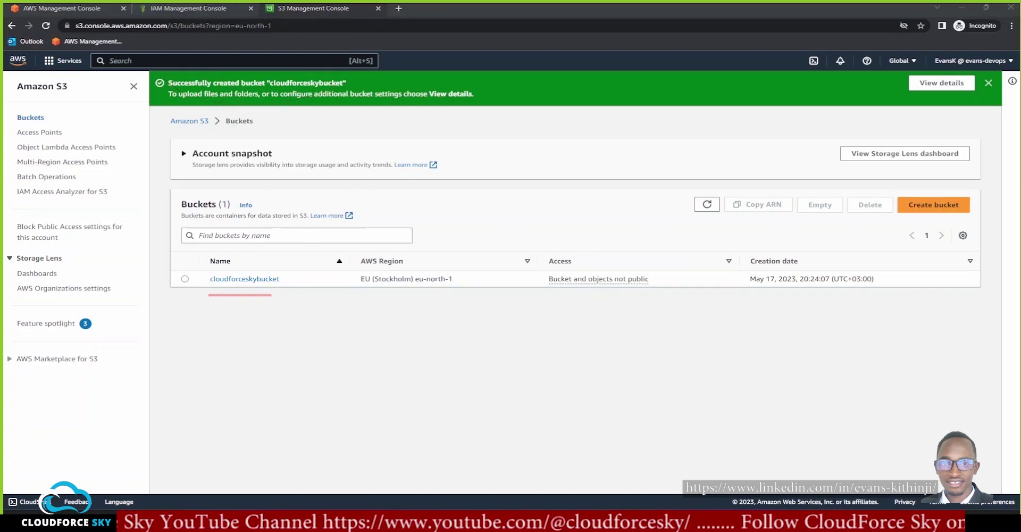
left_click(265, 279)
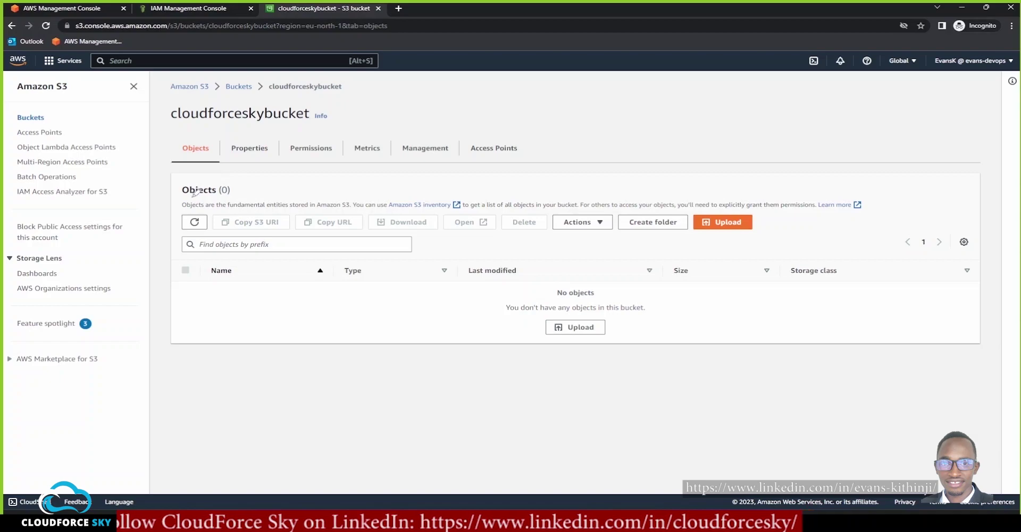
left_click_drag(183, 196, 224, 198)
mouse_move(576, 283)
left_mouse_down()
mouse_move(547, 301)
mouse_move(596, 304)
mouse_move(610, 290)
left_mouse_up()
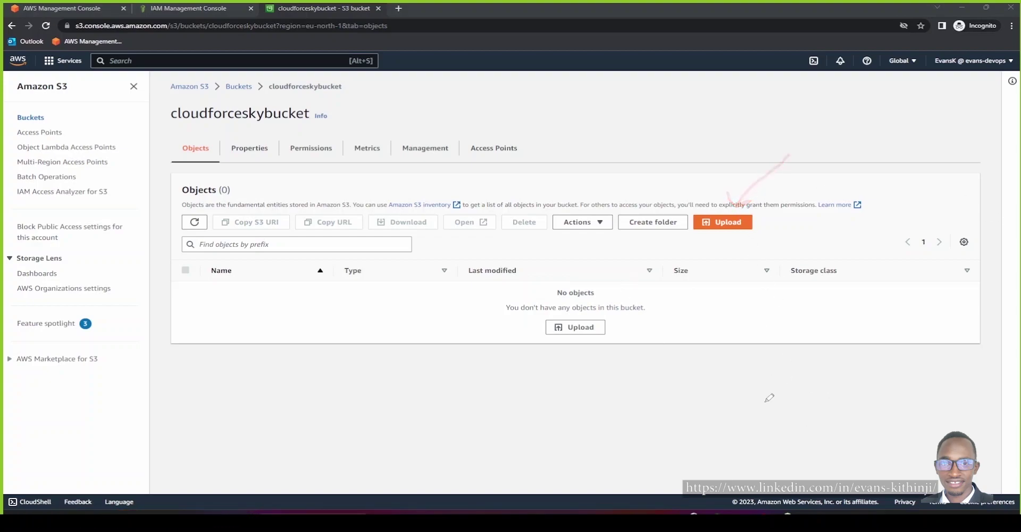
left_click_drag(869, 419, 799, 336)
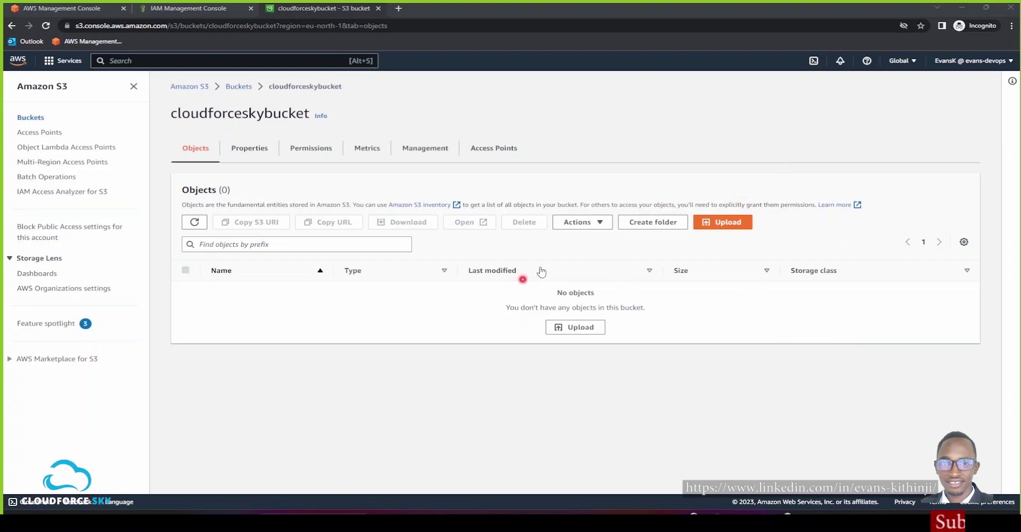
- Create a folder named html inside the bucket
left_click(640, 223)
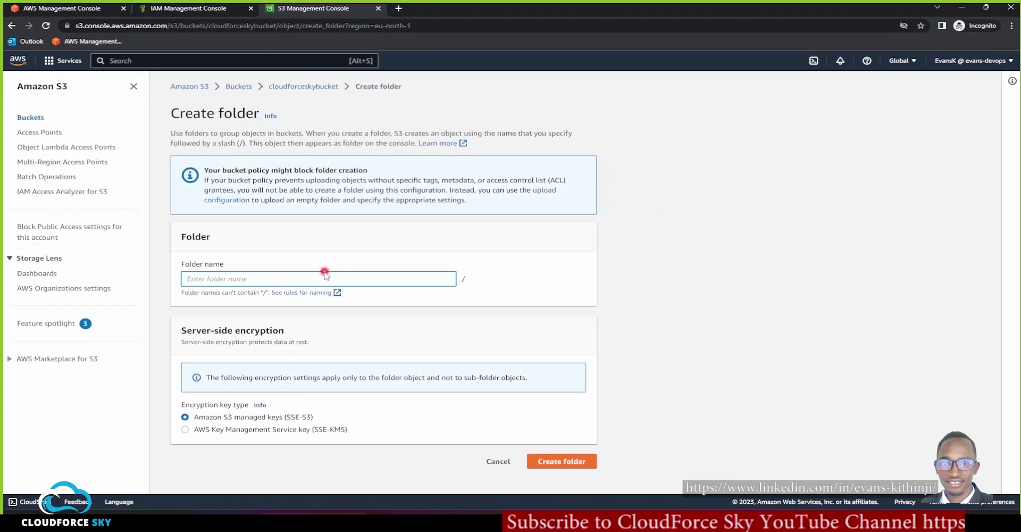
type("html")
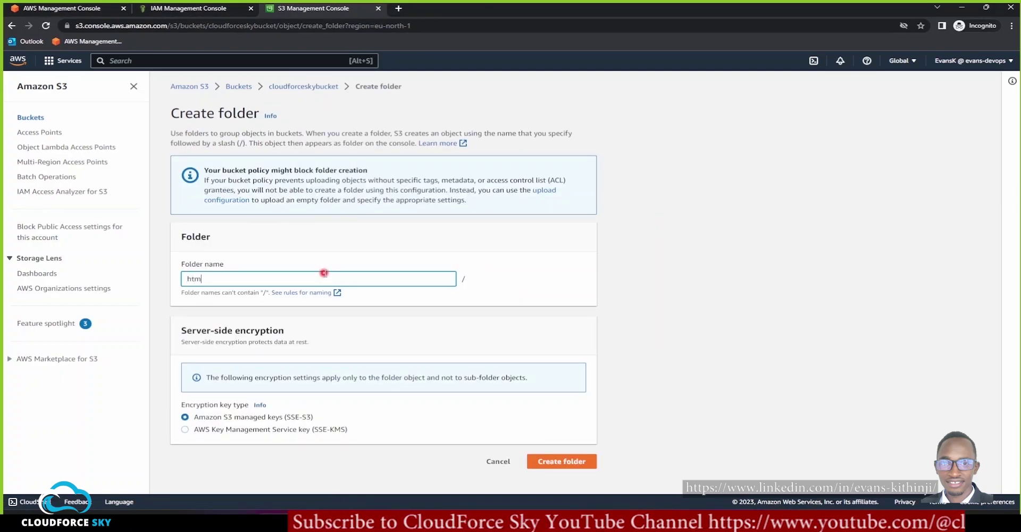
left_click(556, 460)
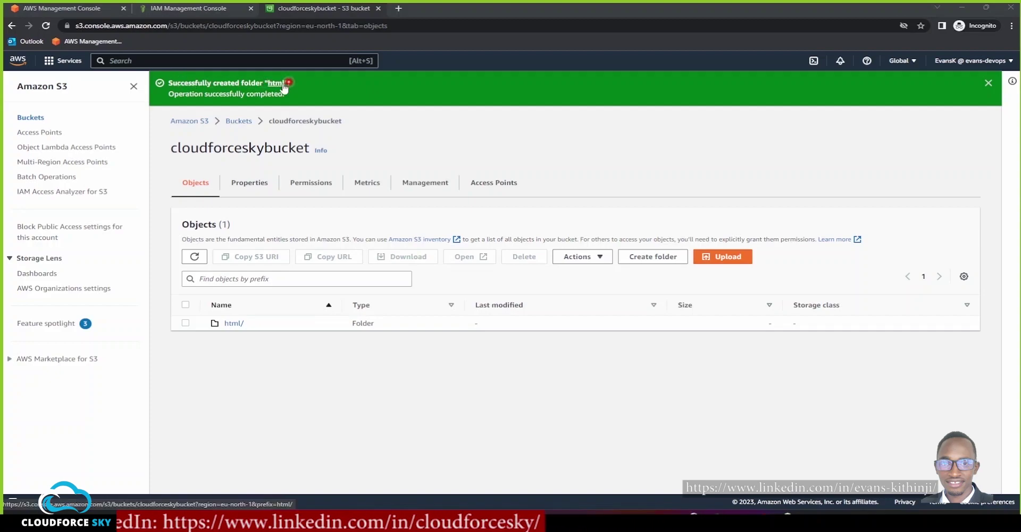
mouse_move(735, 522)
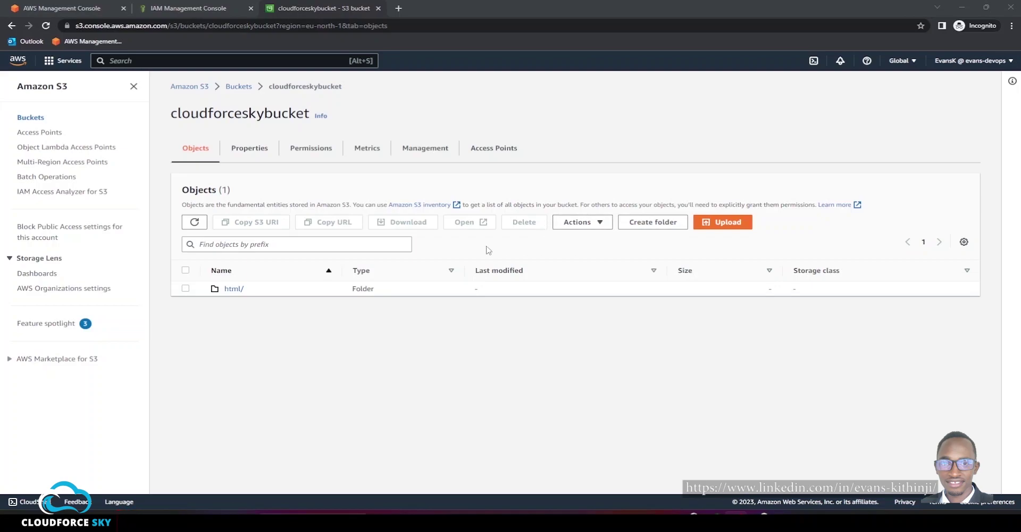
- Upload index.html into the html folder of cloudforceskybucket and confirm it shows Succeeded
left_click(226, 289)
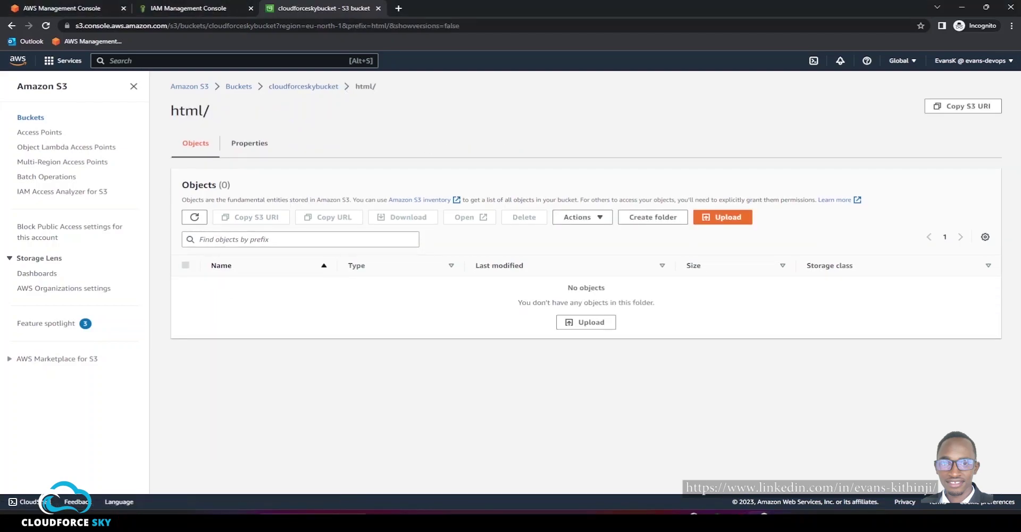
key("alt+Tab")
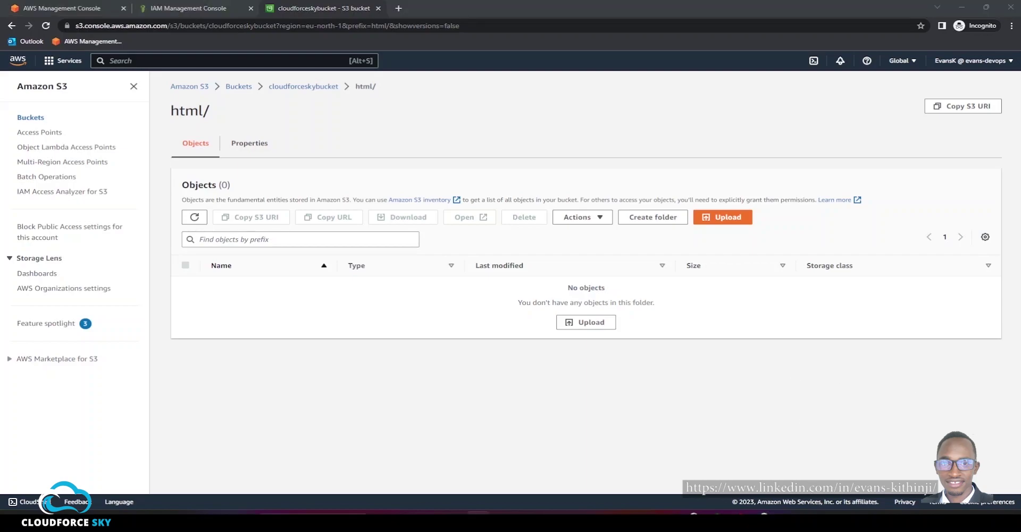
left_click_drag(677, 362, 567, 267)
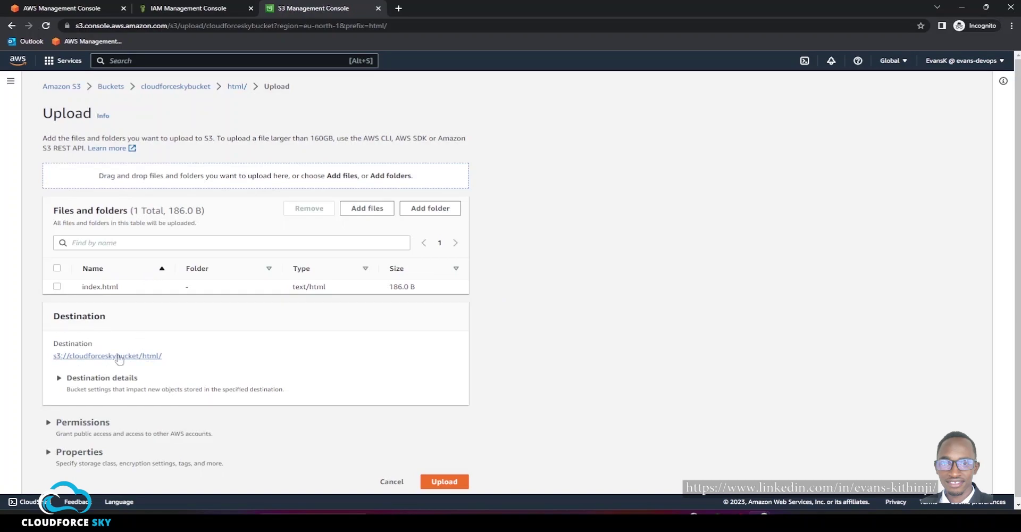
scroll(466, 456, "down", 1)
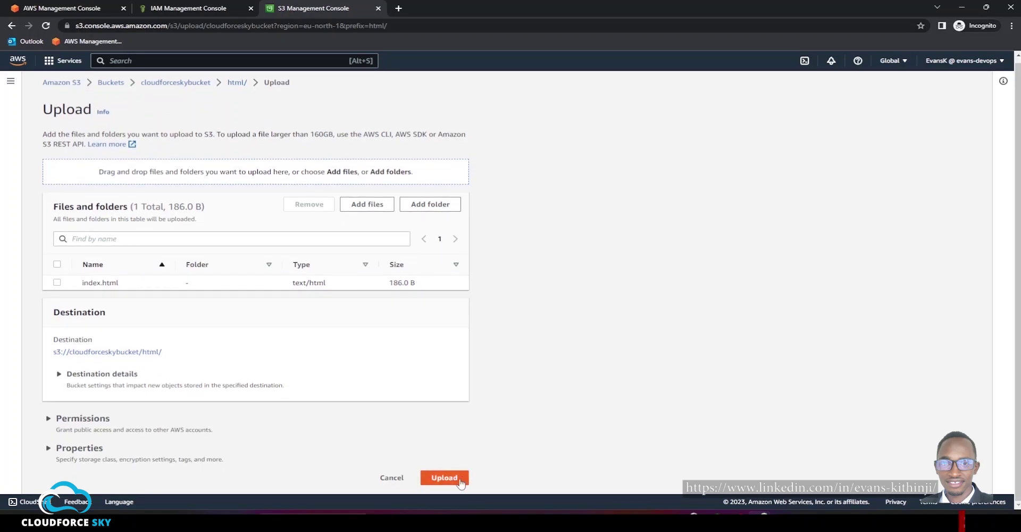
left_click(444, 477)
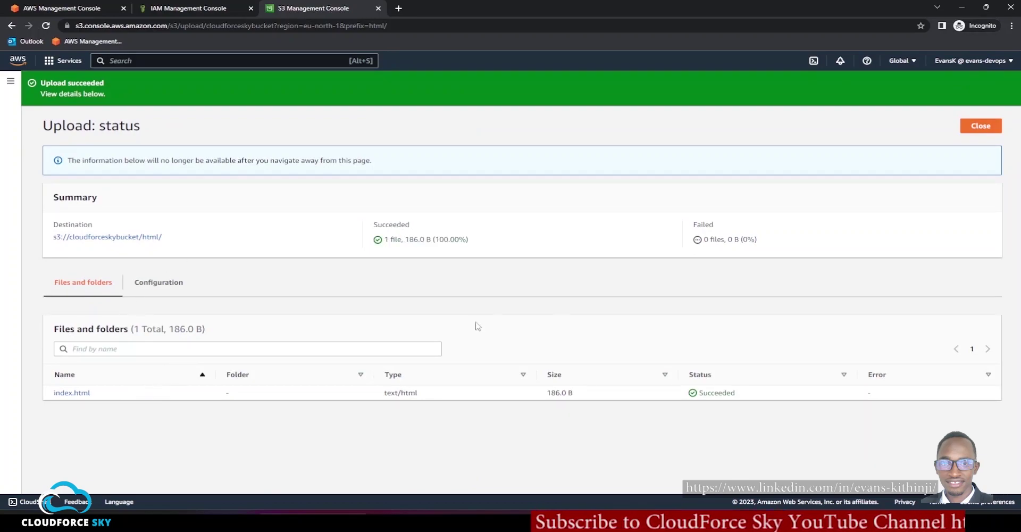
double_click(726, 392)
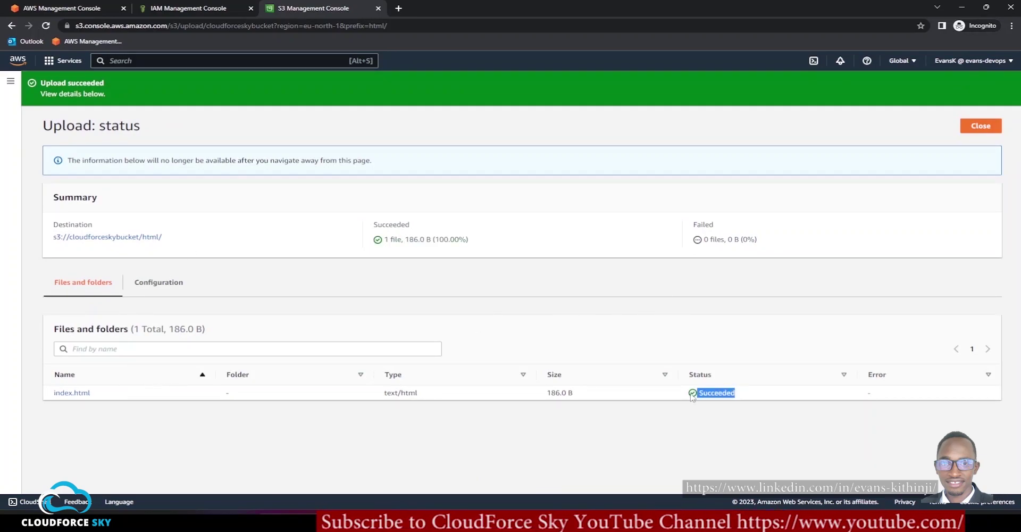
left_click(214, 60)
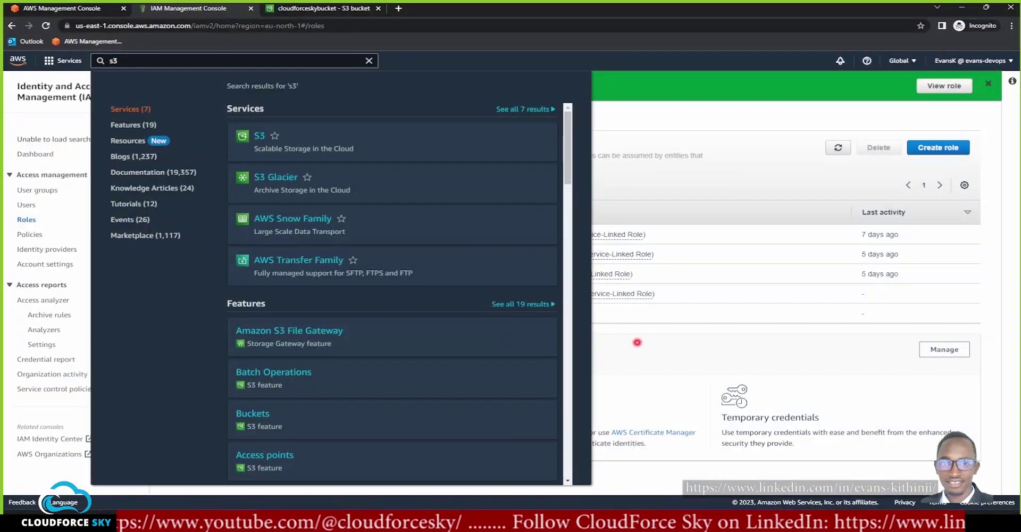
- Open the EC2 Dashboard for Europe (Stockholm) in a new browser tab
left_click(630, 349)
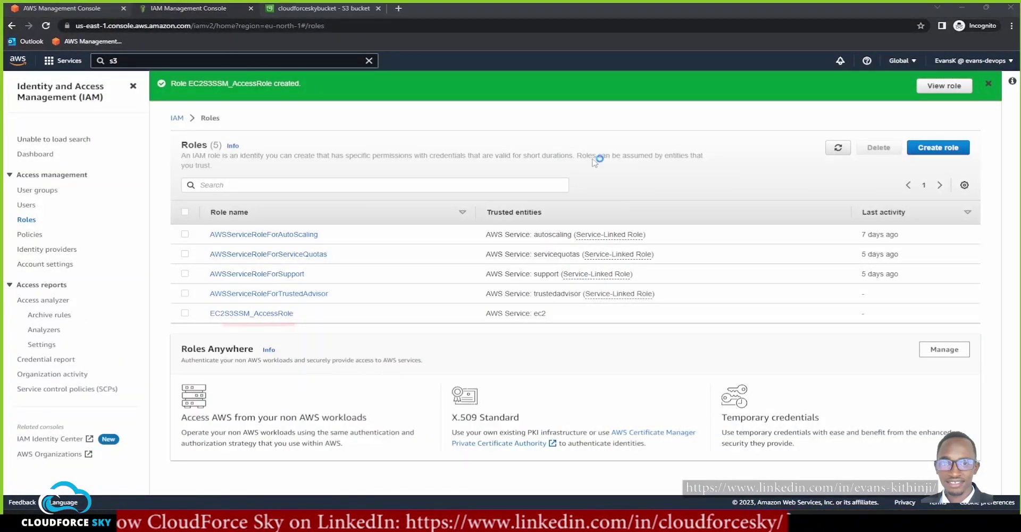
left_click(369, 60)
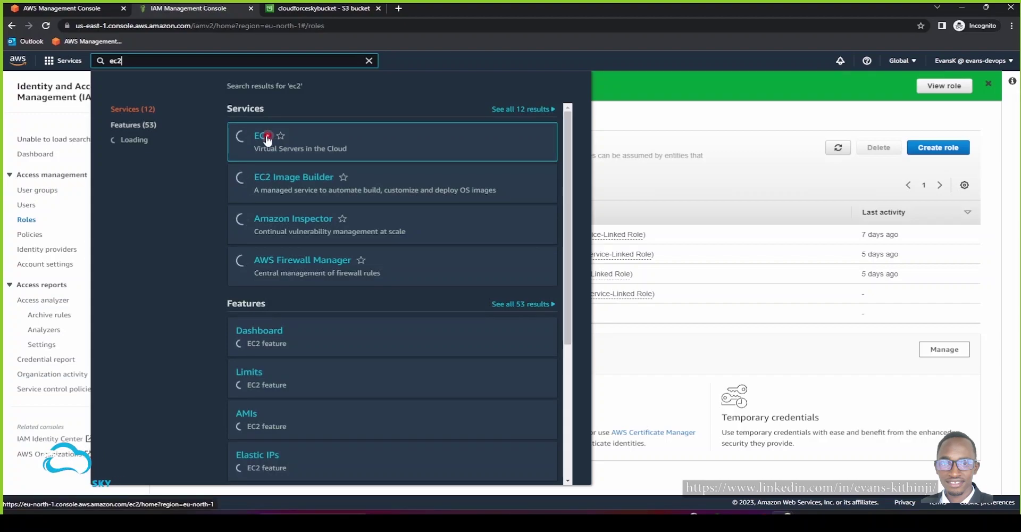
right_click(267, 139)
left_click(283, 145)
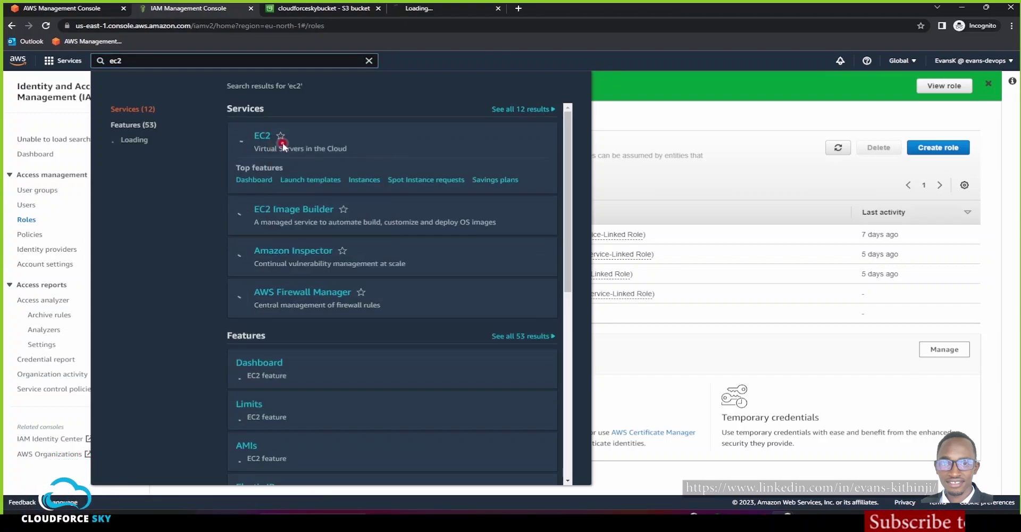
left_click(425, 8)
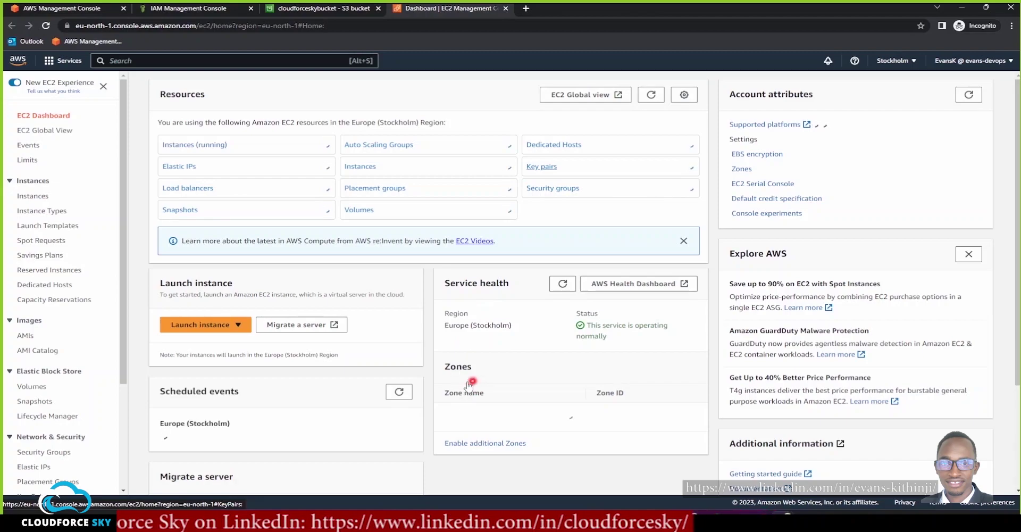
left_click(238, 326)
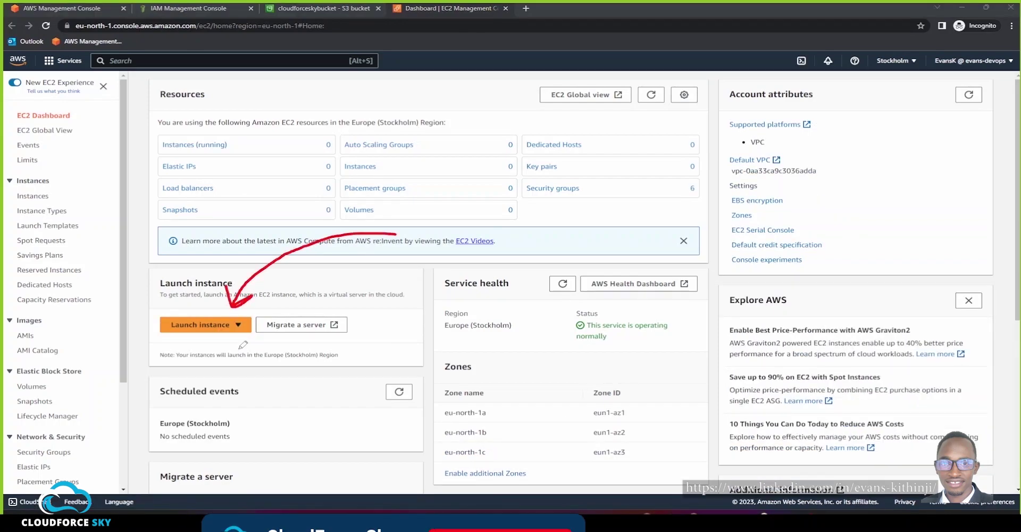
key("Escape")
left_click(207, 334)
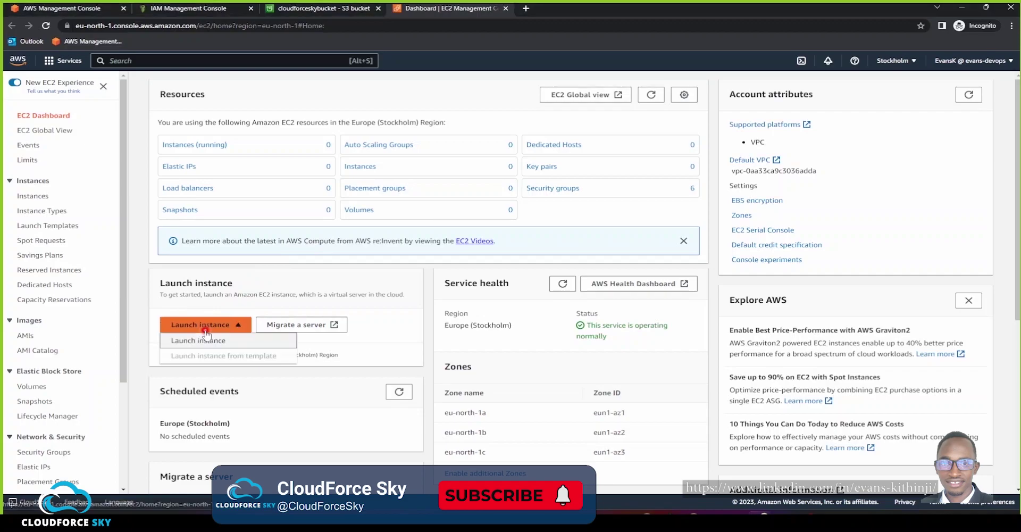
- Start a new instance named cloudforceserver, keeping the Amazon Linux 2023 AMI and t3.micro type
left_click(206, 341)
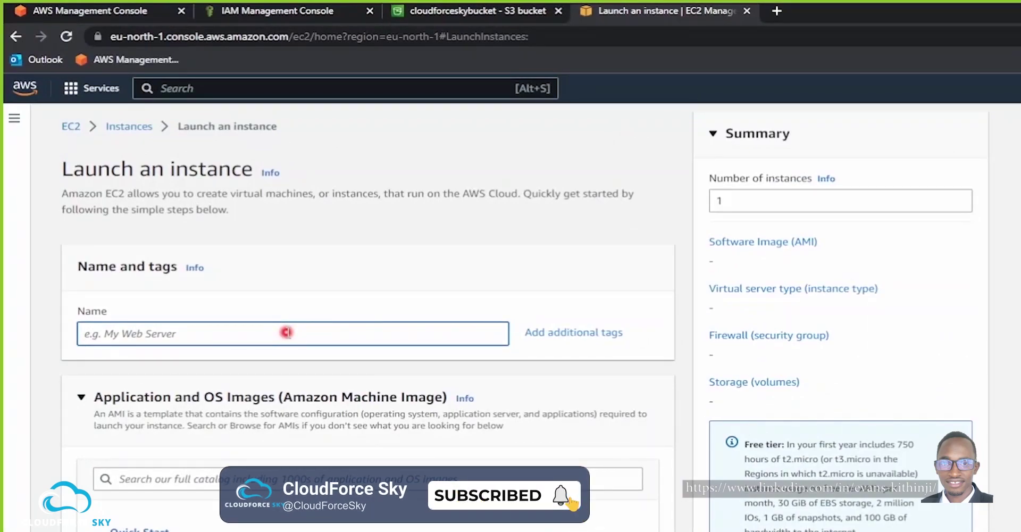
type("cloudforceserver")
scroll(121, 186, "down", 4)
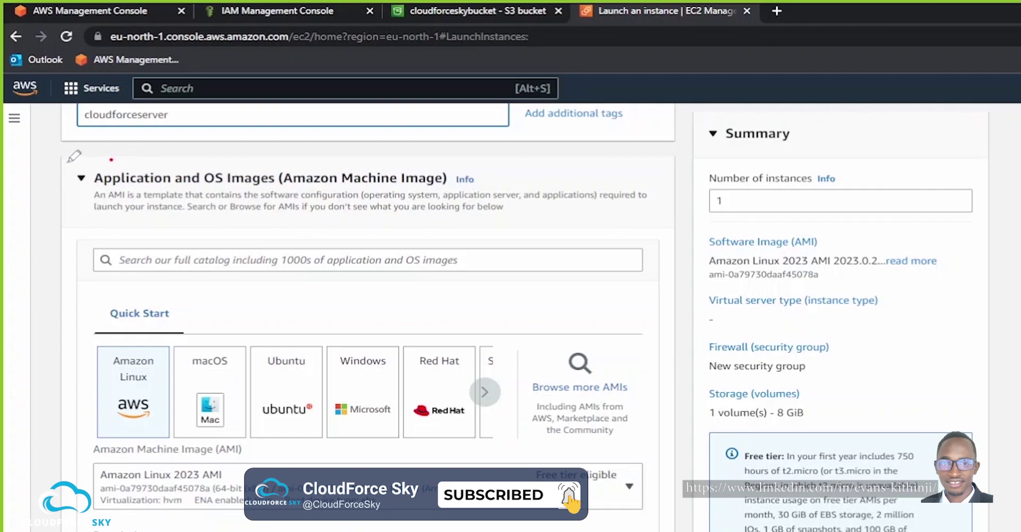
mouse_move(111, 159)
left_mouse_down()
mouse_move(569, 181)
mouse_move(125, 152)
left_mouse_up()
left_click_drag(126, 373, 180, 341)
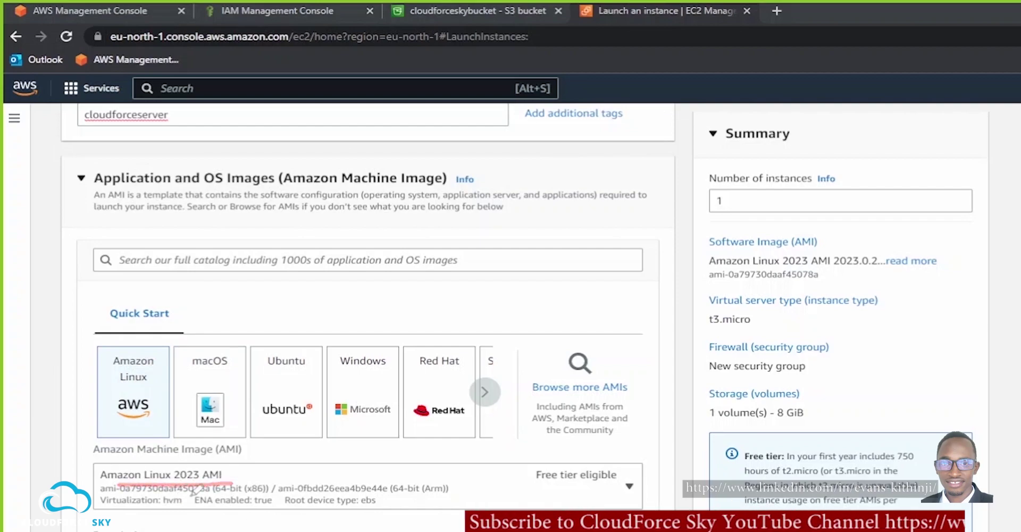
scroll(97, 411, "down", 7)
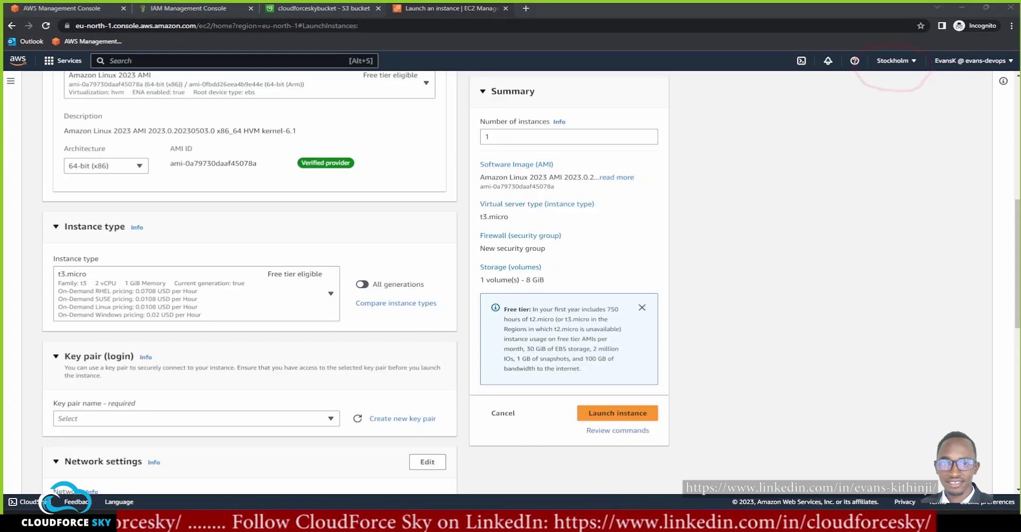
- Show the AWS region list, with Europe (Stockholm) as the current region
left_click(896, 60)
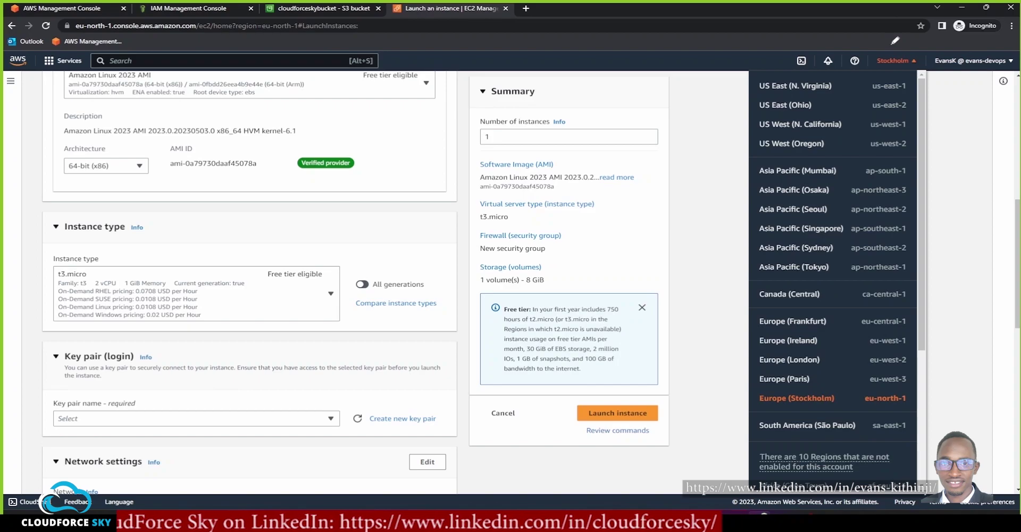
mouse_move(899, 44)
left_mouse_down()
mouse_move(923, 56)
mouse_move(928, 80)
left_mouse_up()
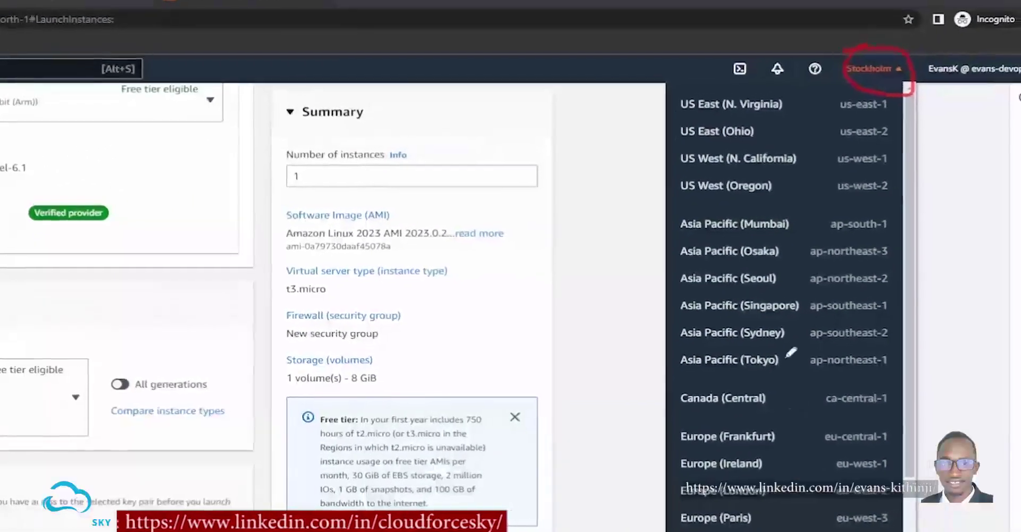
left_click_drag(762, 213, 781, 391)
left_click_drag(723, 403, 695, 404)
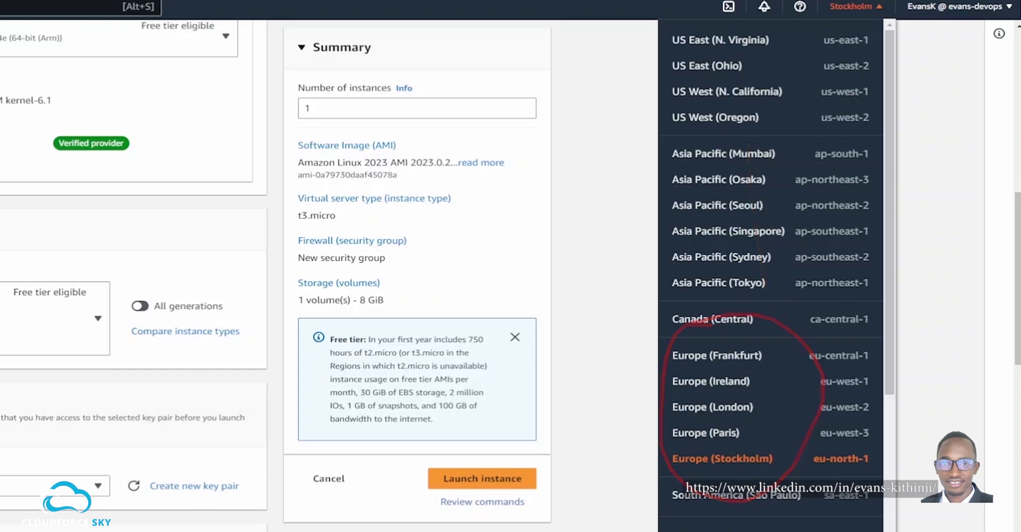
left_click_drag(86, 267, 124, 256)
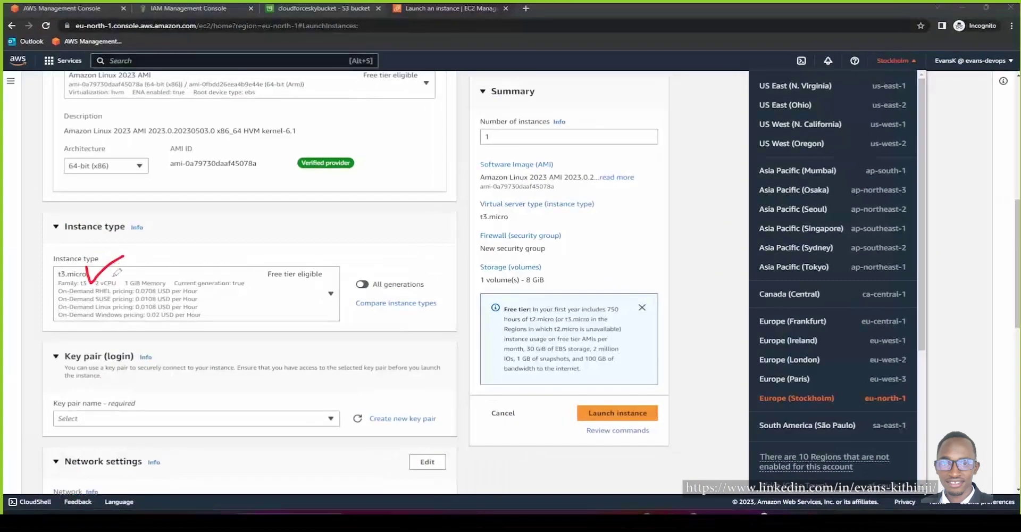
left_click_drag(246, 293, 318, 279)
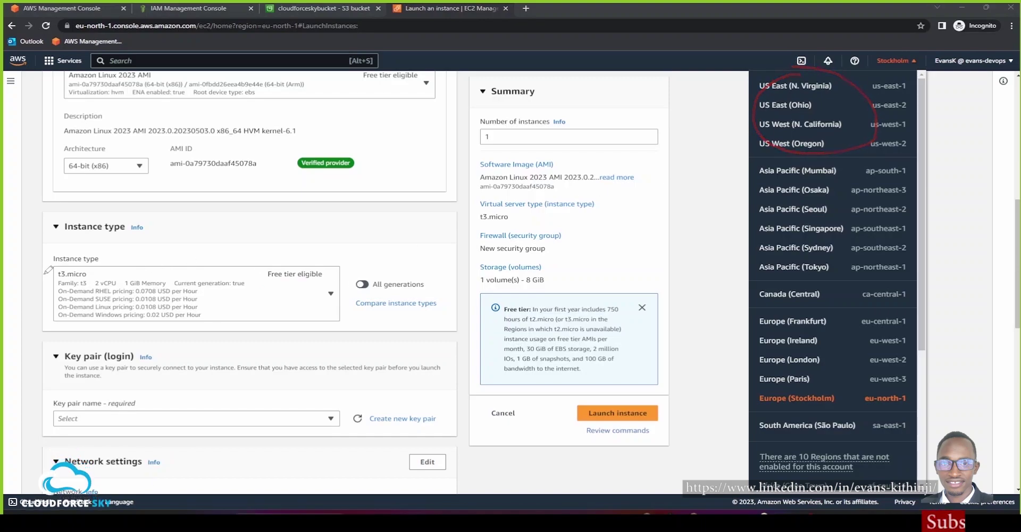
left_click_drag(38, 243, 63, 260)
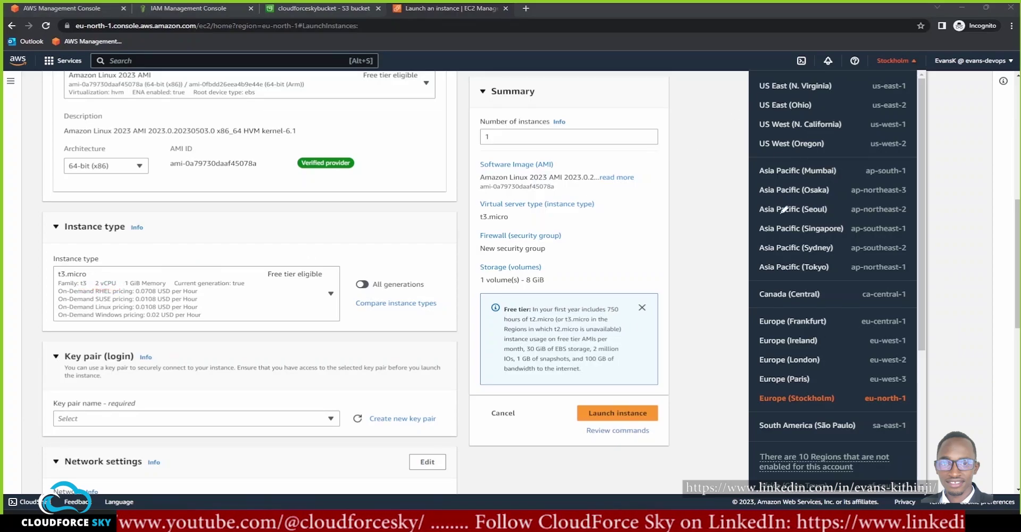
- Set the key pair option to Proceed without a key pair
scroll(235, 218, "down", 4)
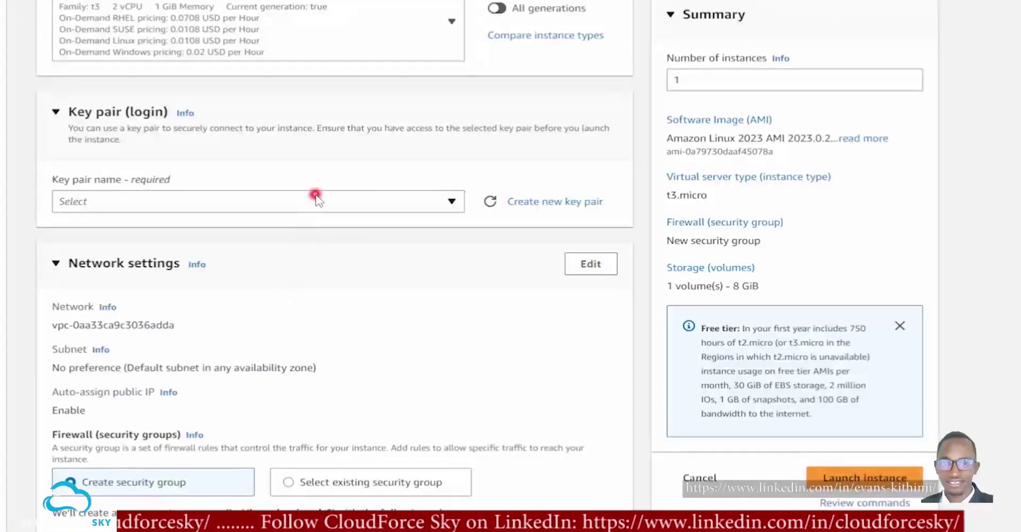
left_click(322, 197)
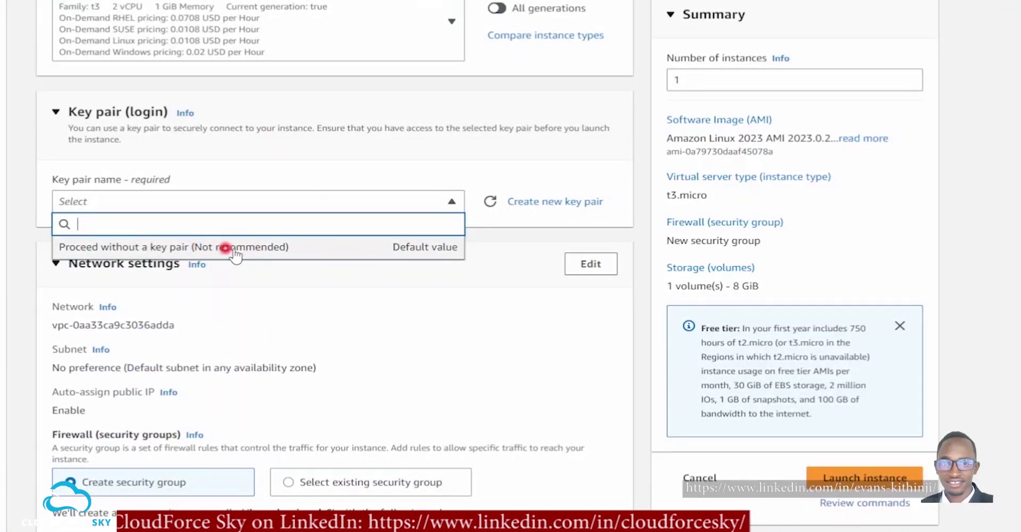
left_click(199, 248)
scroll(319, 321, "down", 3)
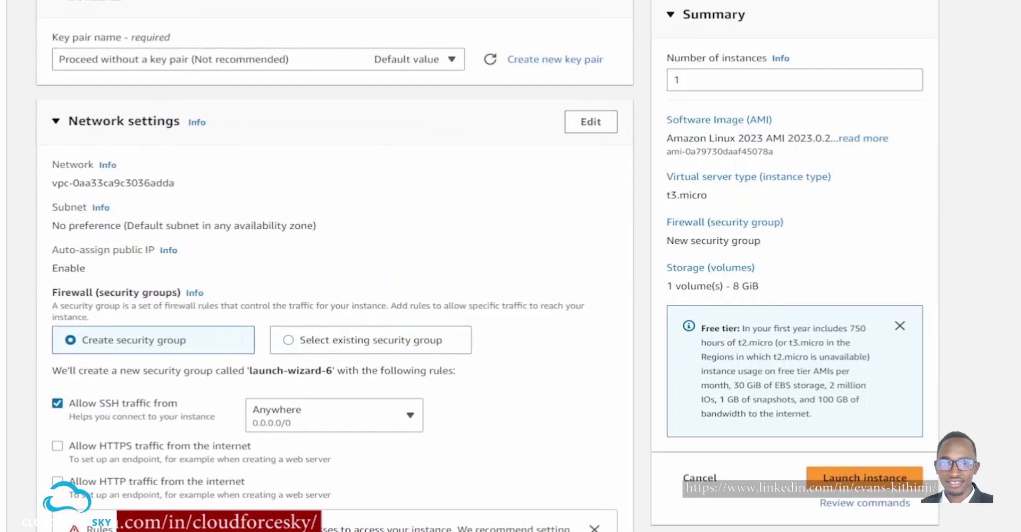
left_click_drag(64, 153, 76, 182)
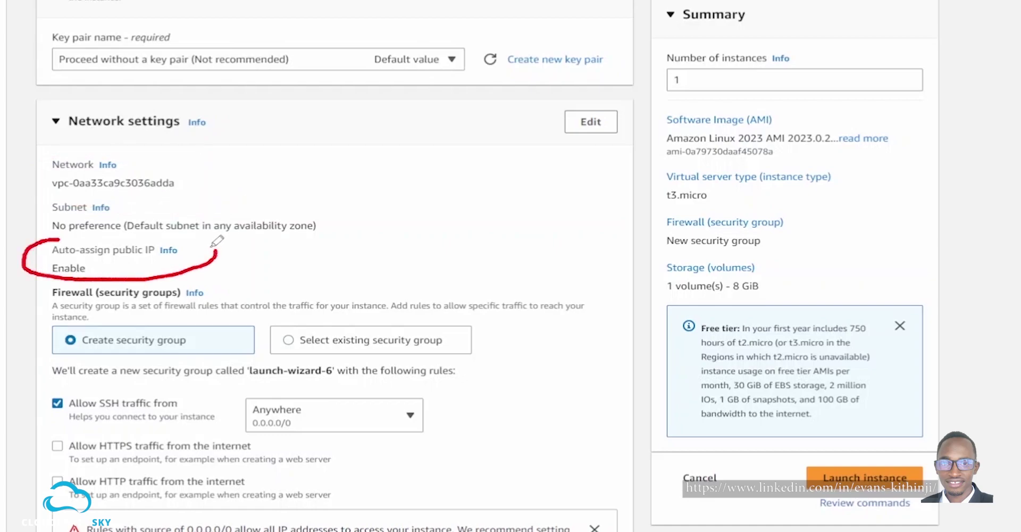
mouse_move(90, 260)
left_mouse_down()
mouse_move(108, 266)
mouse_move(119, 251)
left_mouse_up()
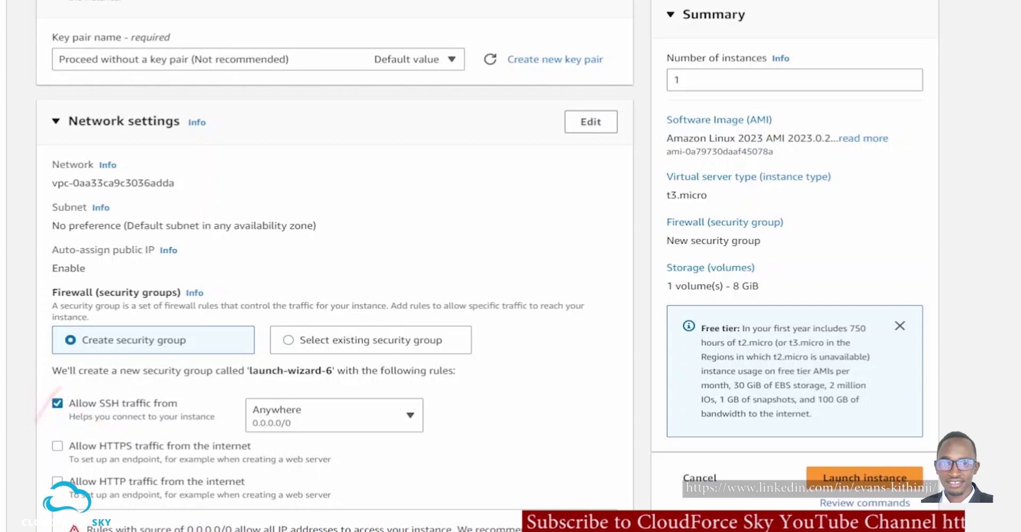
- Disallow SSH and allow HTTP traffic from the internet in the new security group
left_click(134, 402)
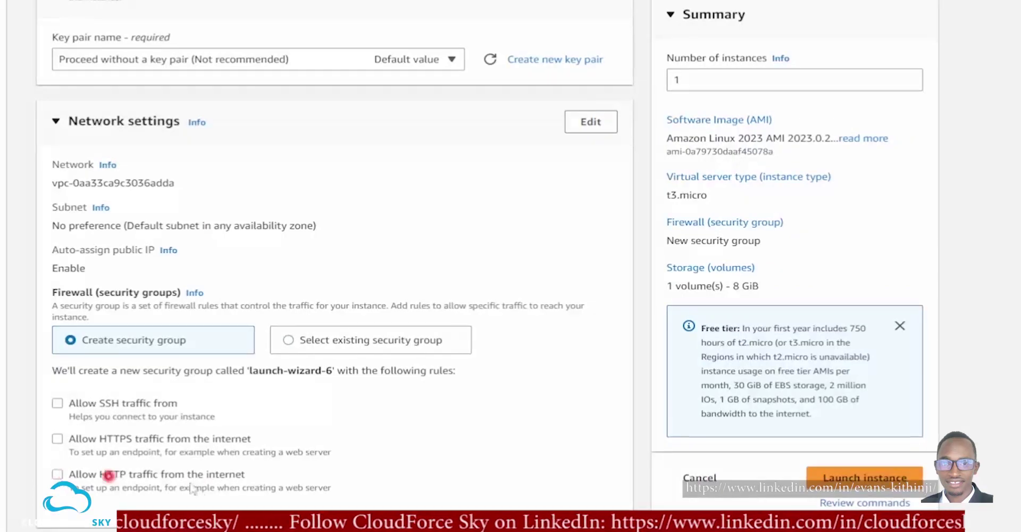
left_click(108, 474)
scroll(206, 431, "down", 3)
left_click_drag(185, 380, 247, 380)
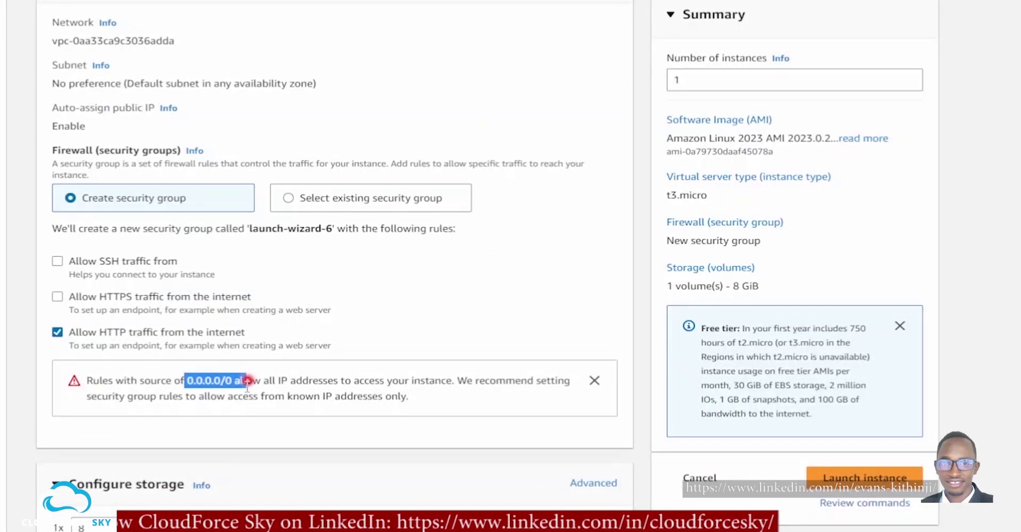
scroll(335, 266, "down", 3)
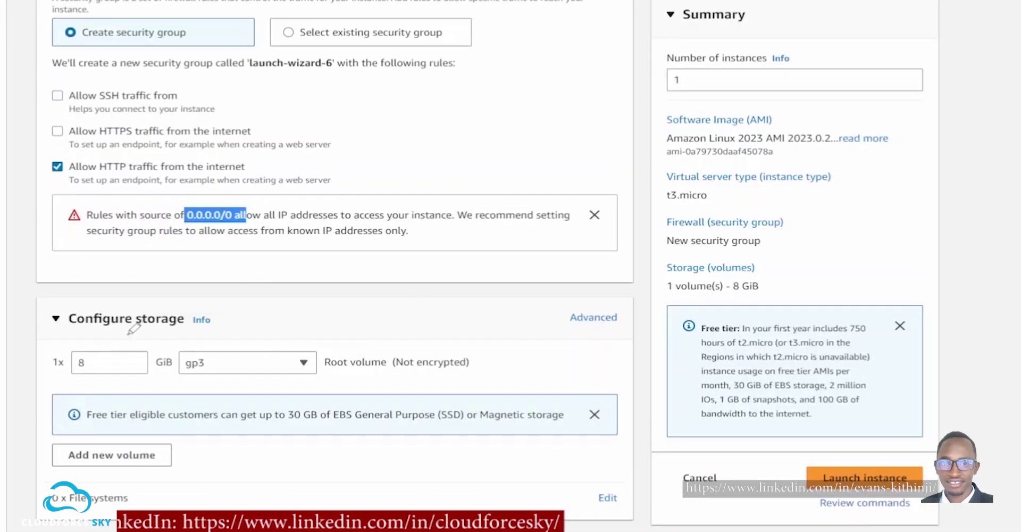
left_click_drag(114, 314, 231, 288)
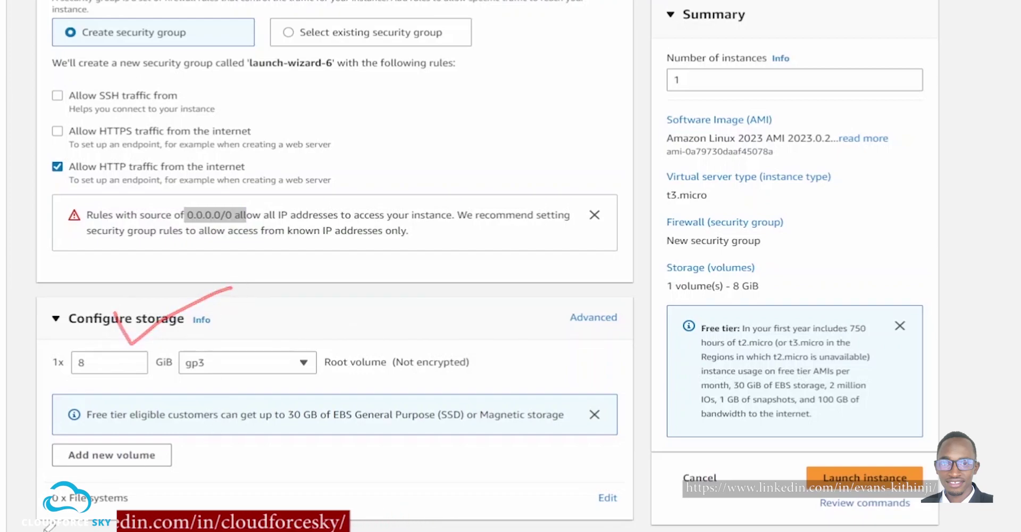
scroll(50, 525, "down", 2)
mouse_move(20, 421)
left_mouse_down()
mouse_move(50, 456)
mouse_move(62, 446)
mouse_move(55, 479)
left_mouse_up()
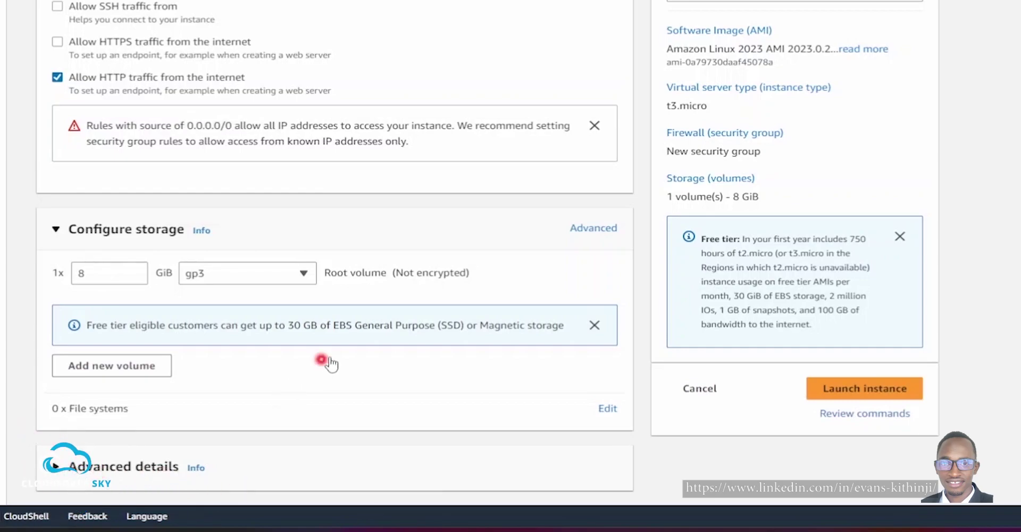
- Attach the EC2S3SSM_AccessRole IAM instance profile in Advanced details
scroll(330, 359, "down", 10)
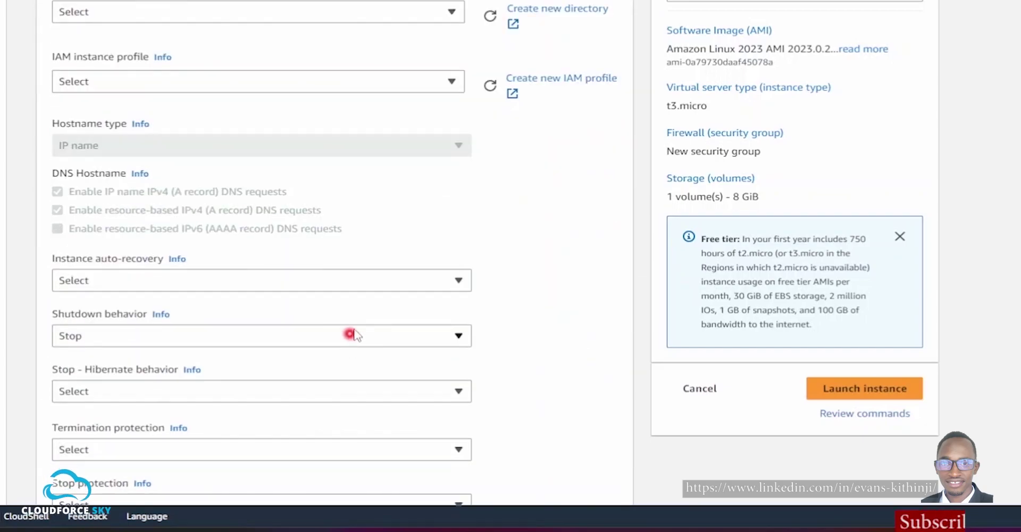
scroll(362, 327, "up", 1)
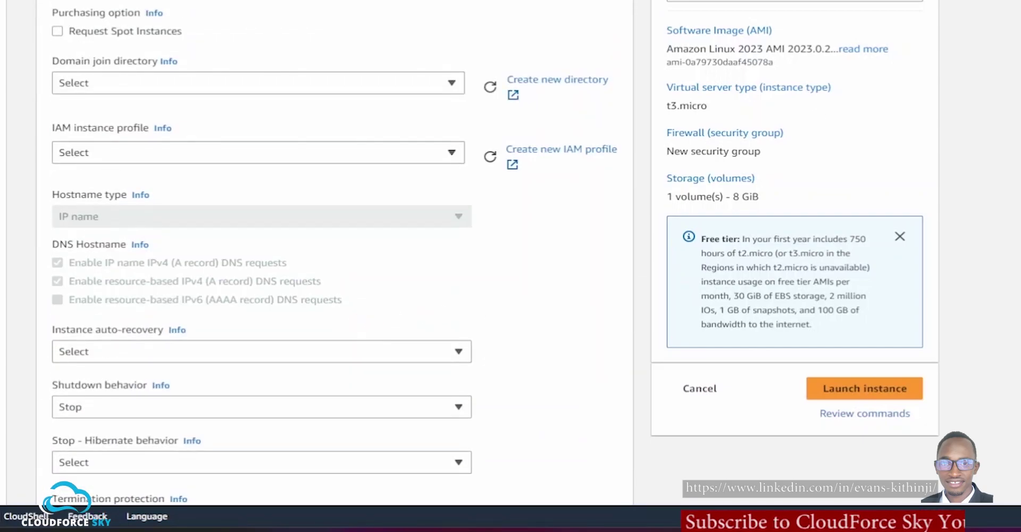
mouse_move(93, 99)
left_mouse_down()
mouse_move(171, 175)
mouse_move(90, 109)
left_mouse_up()
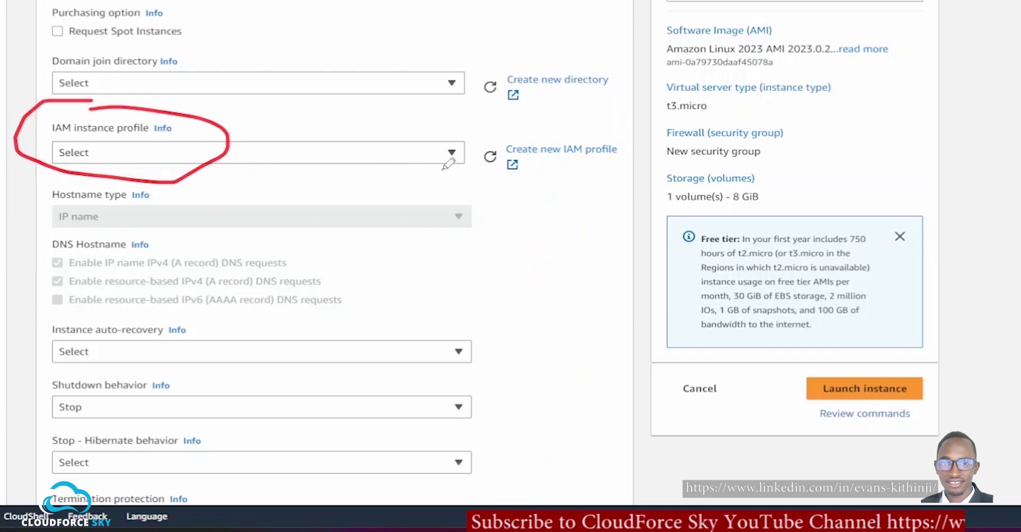
left_click_drag(422, 140, 465, 118)
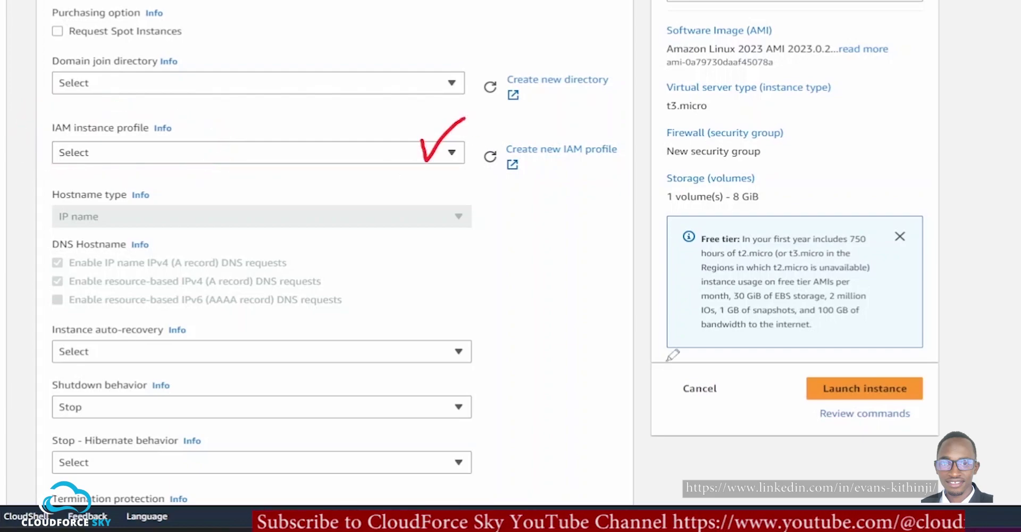
left_click(452, 153)
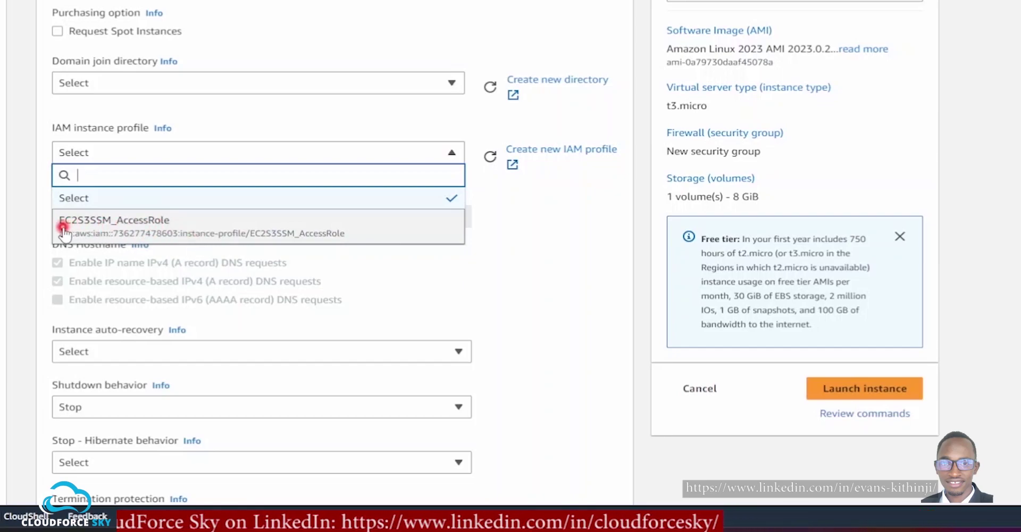
left_click(175, 224)
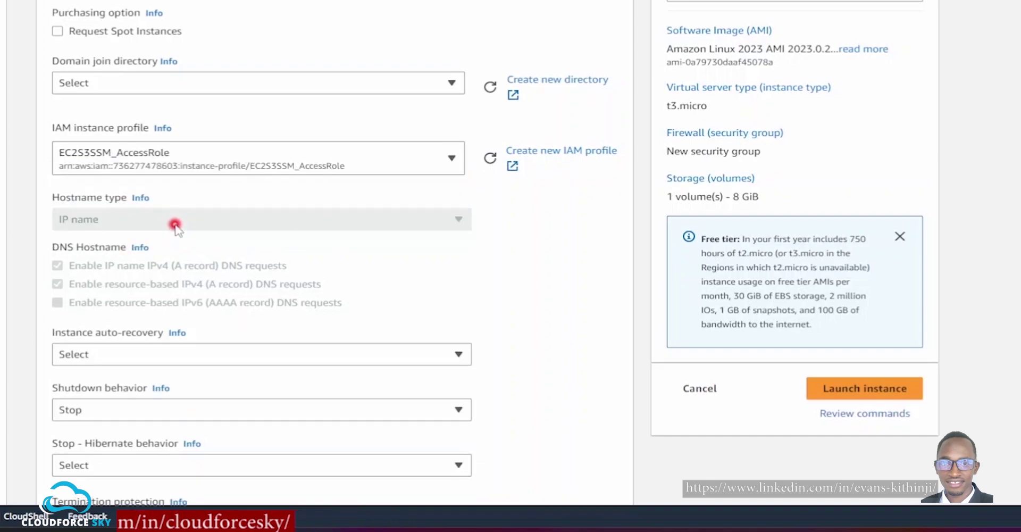
scroll(303, 245, "down", 15)
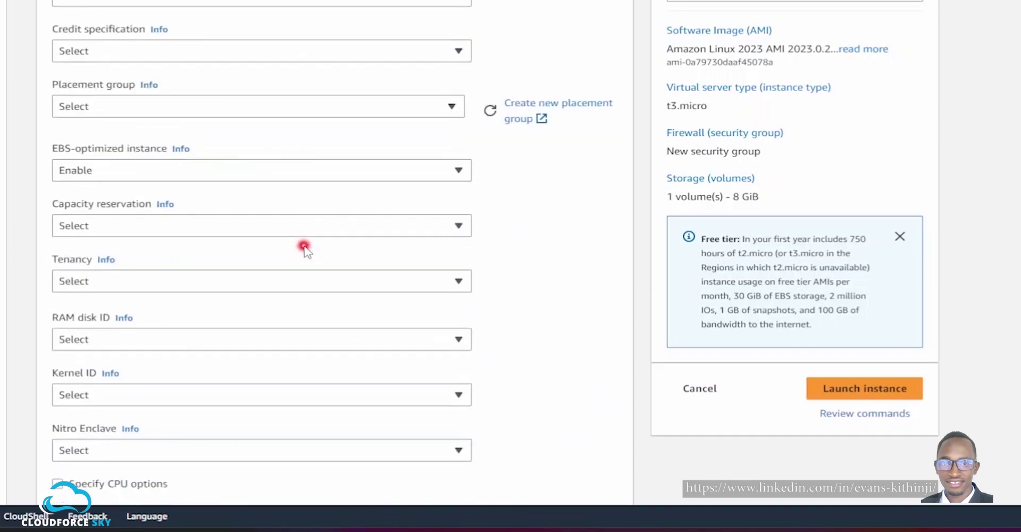
- Paste the seven-line bash script installing httpd and copying index.html from cloudforceskybucket into User data
scroll(304, 248, "down", 8)
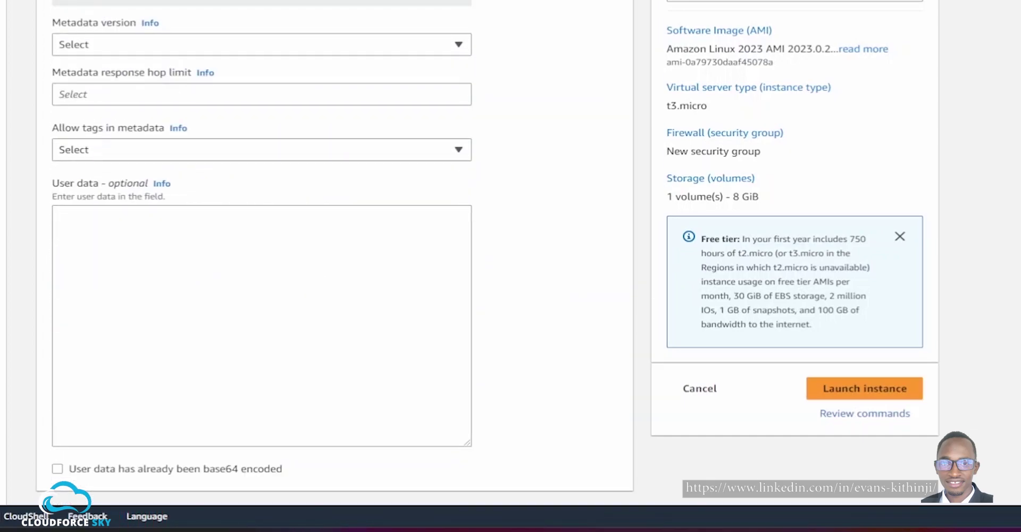
left_click_drag(23, 232, 85, 179)
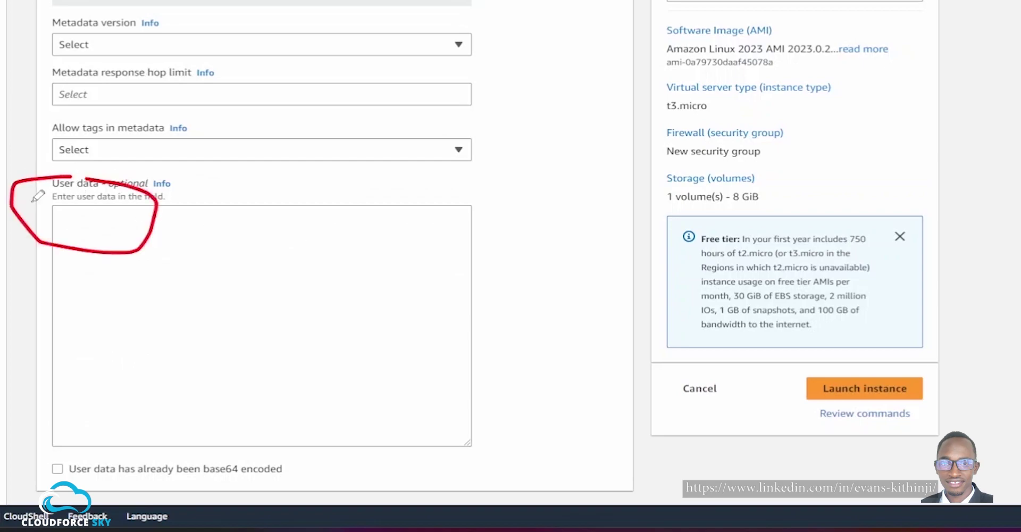
left_click_drag(101, 289, 194, 288)
left_click_drag(107, 339, 212, 336)
left_click_drag(141, 395, 235, 382)
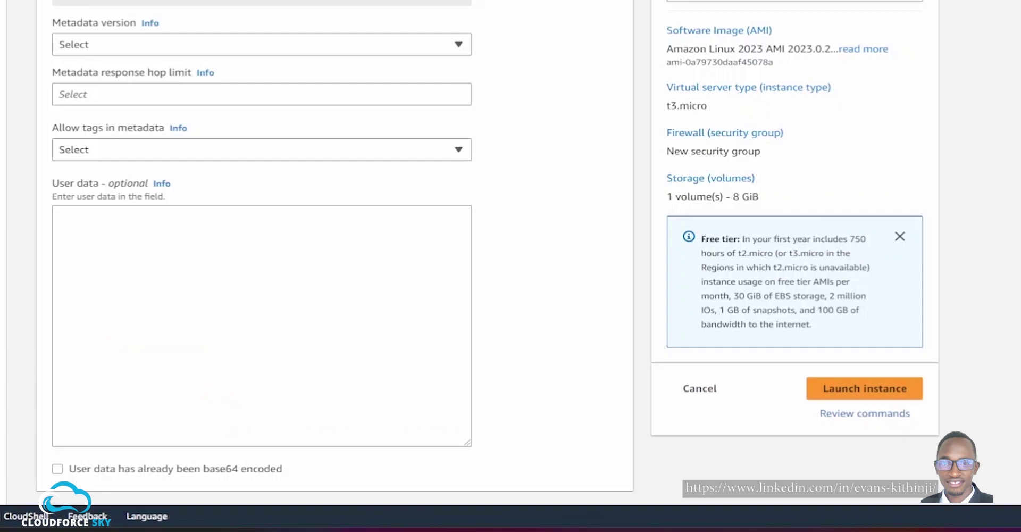
left_click(226, 301)
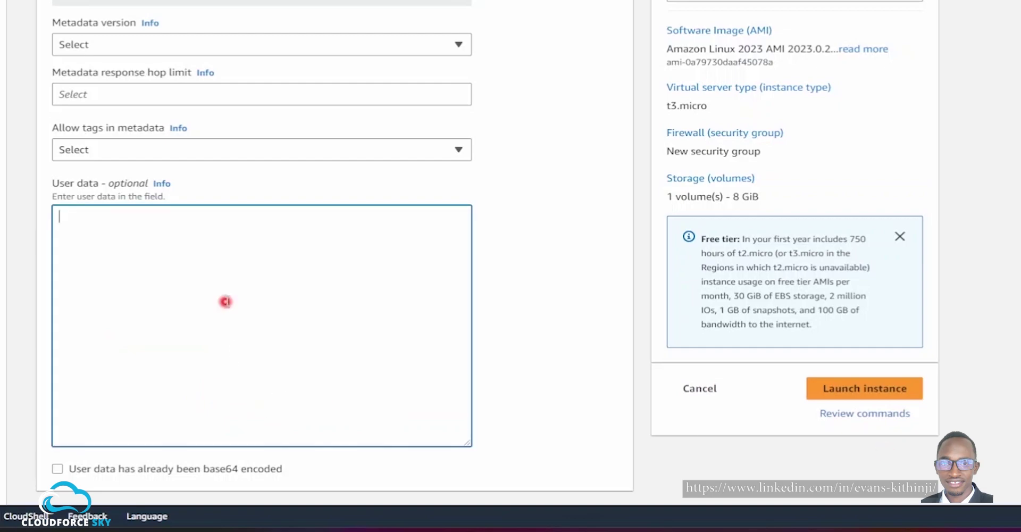
type("#!/bin/bash sudo yum update -y sudo yum install httpd -y sudo systemctl start httpd sudo systemctl enable httpd aws s3 cp s3://cloudforceskybucket/html/index.html /var/www/html/index.html sudo systemctl restart httpd")
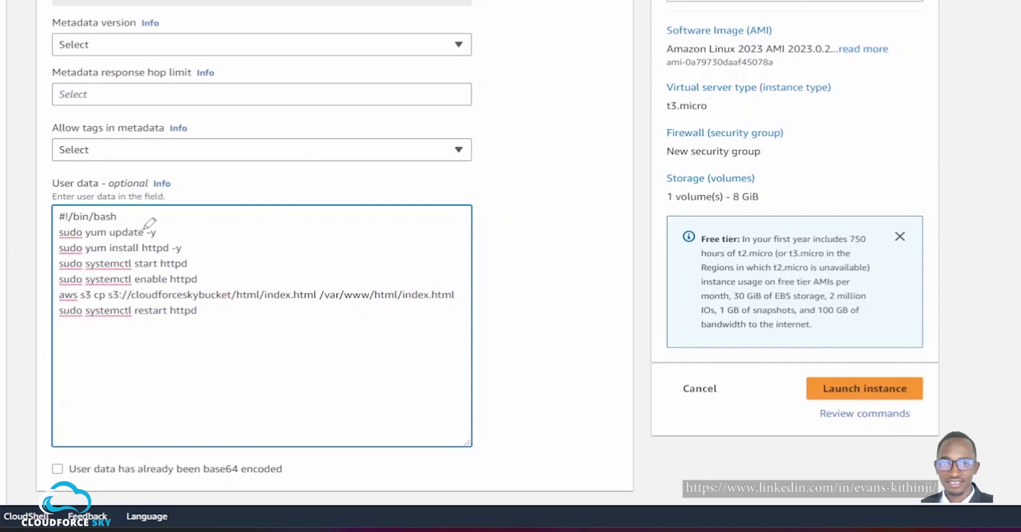
left_click_drag(57, 223, 109, 222)
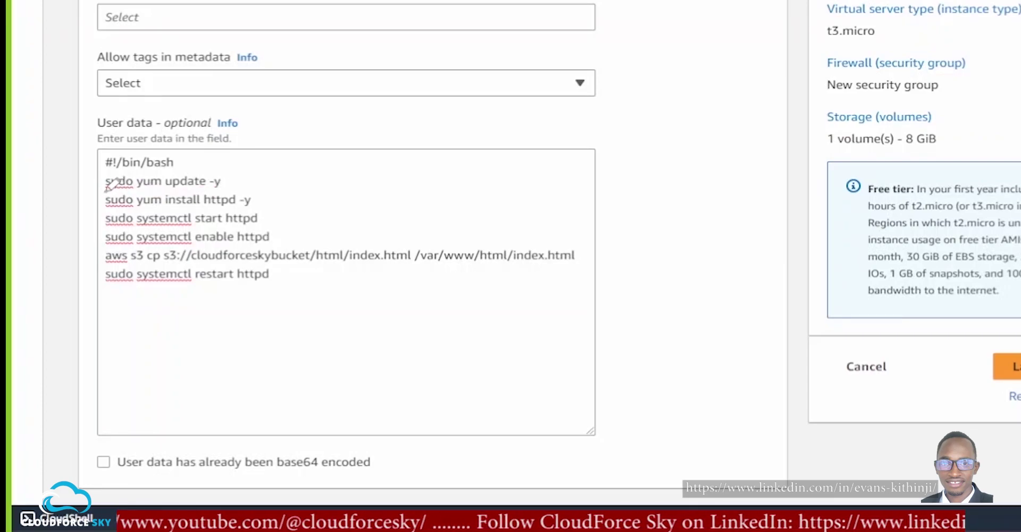
left_click_drag(134, 186, 258, 187)
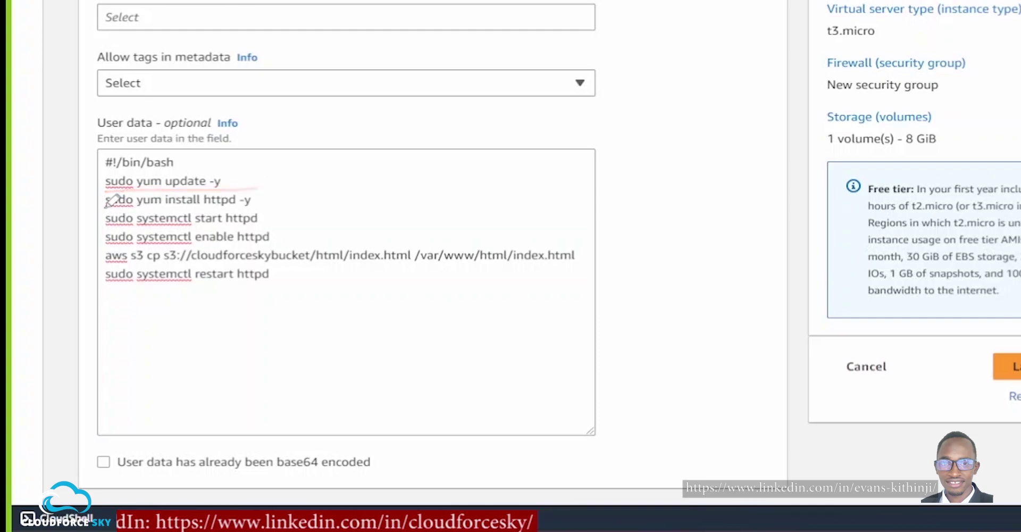
mouse_move(105, 207)
left_mouse_down()
mouse_move(243, 208)
mouse_move(254, 186)
left_mouse_up()
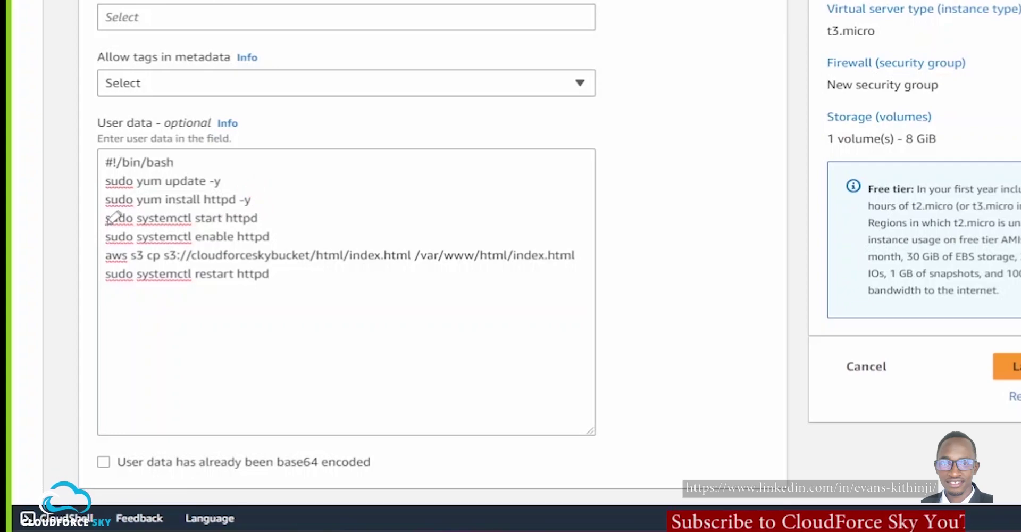
left_click_drag(246, 189, 278, 182)
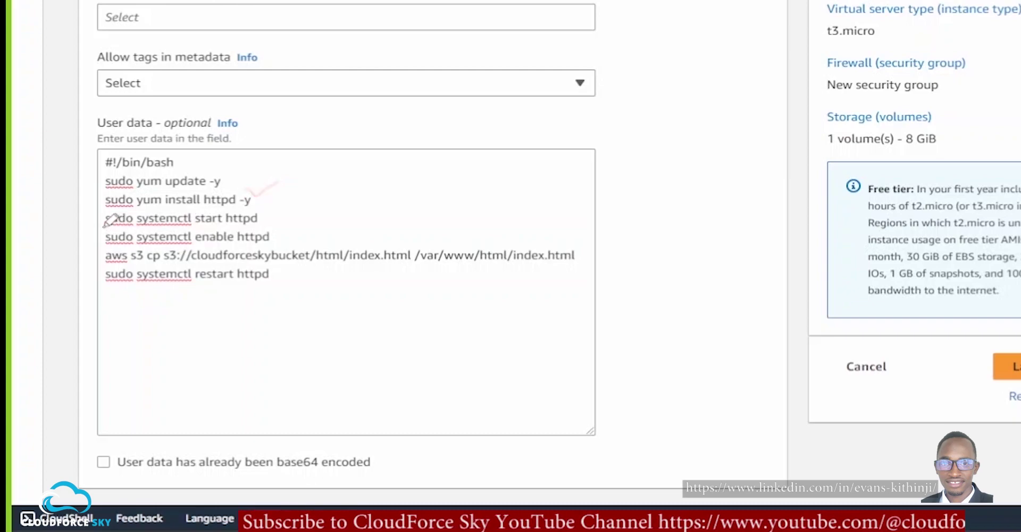
left_click_drag(103, 227, 273, 227)
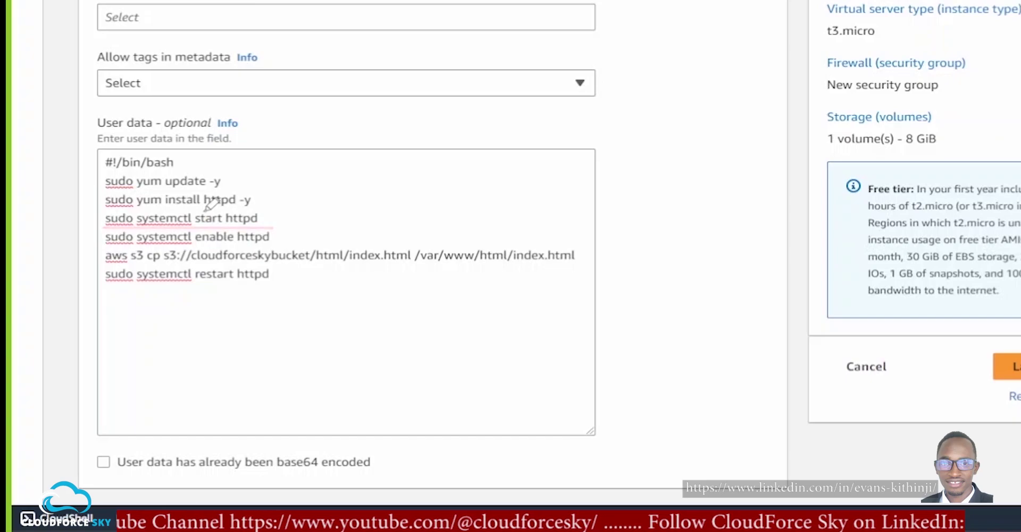
left_click_drag(204, 211, 273, 201)
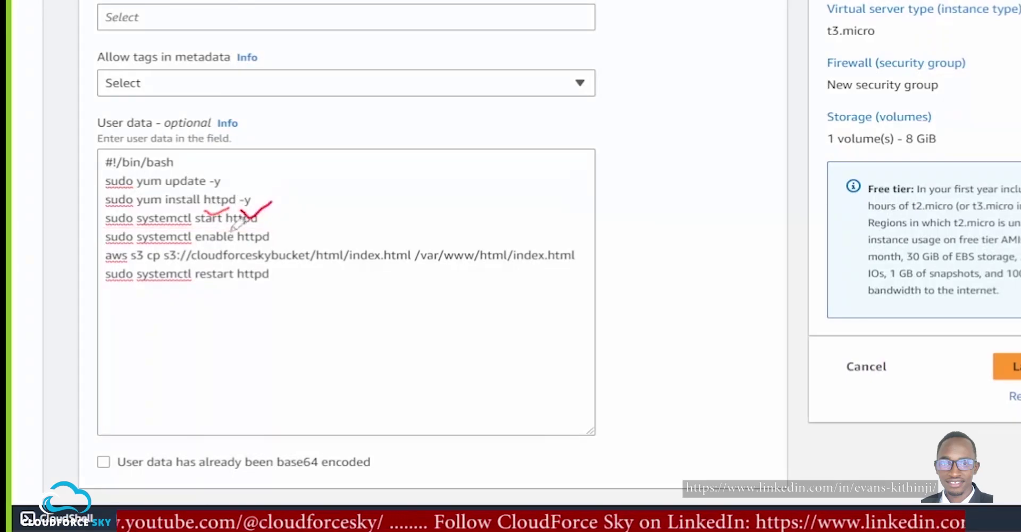
left_click_drag(112, 244, 274, 244)
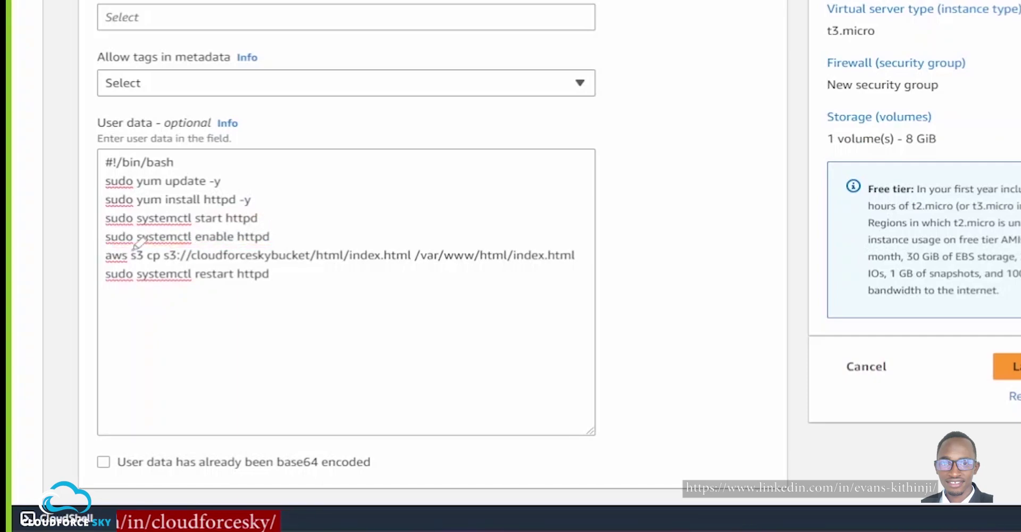
left_click_drag(102, 244, 196, 244)
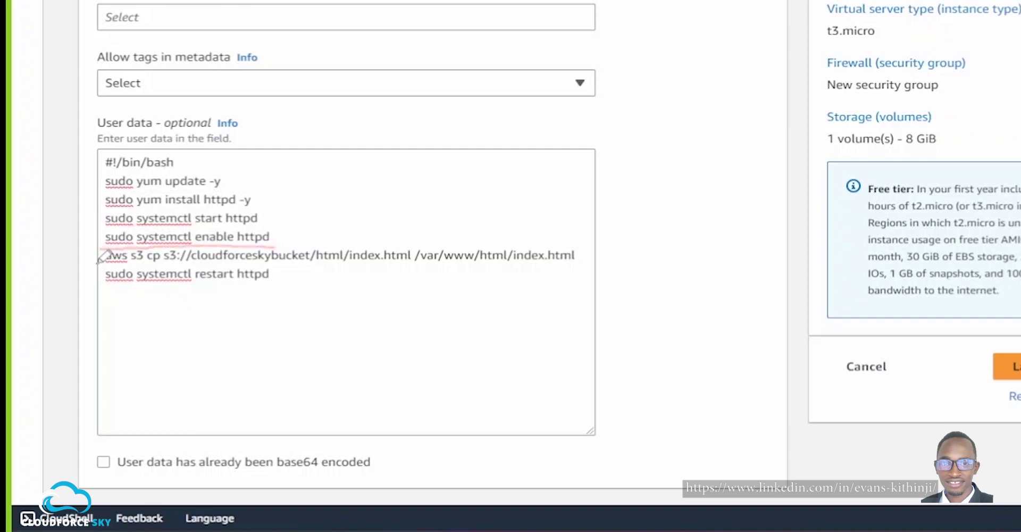
left_click_drag(96, 263, 120, 262)
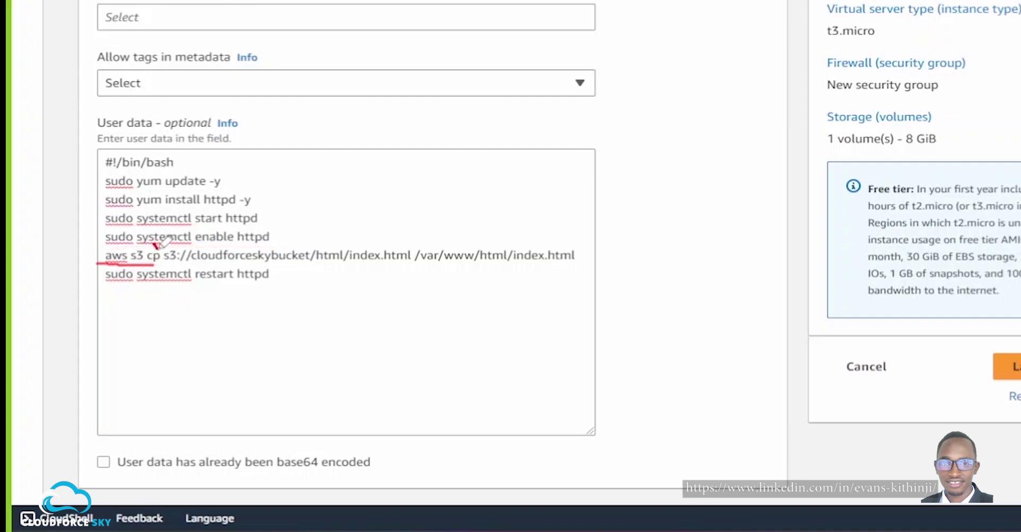
left_click_drag(167, 262, 217, 263)
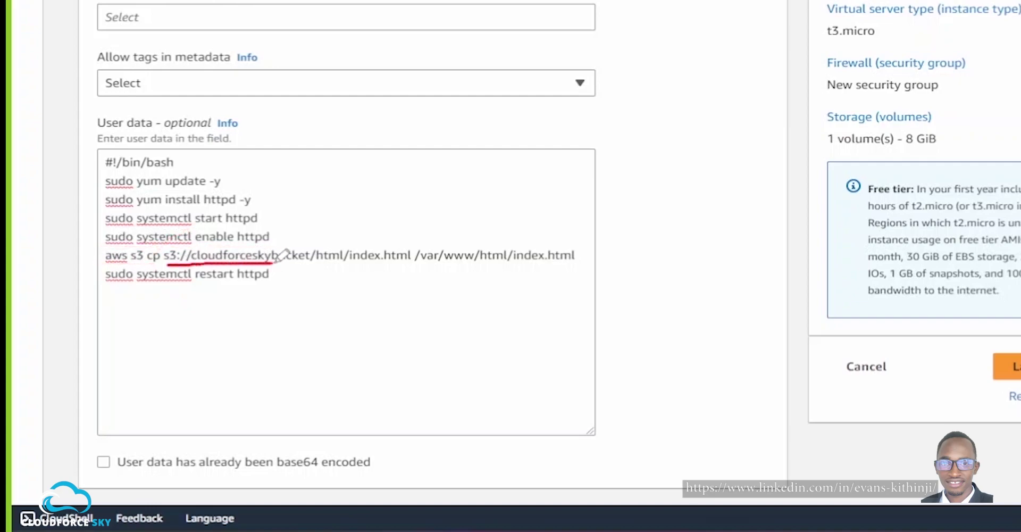
left_click(137, 262)
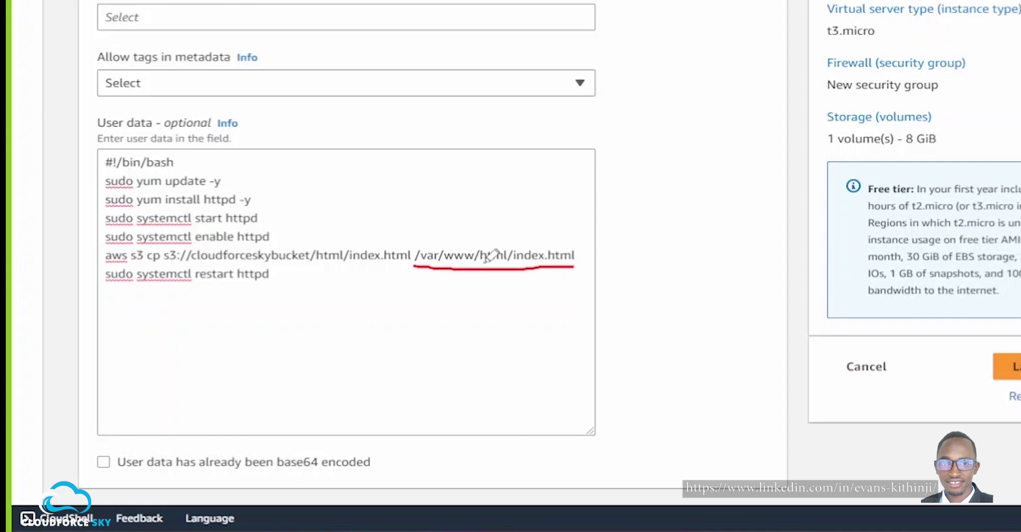
left_click_drag(435, 263, 475, 265)
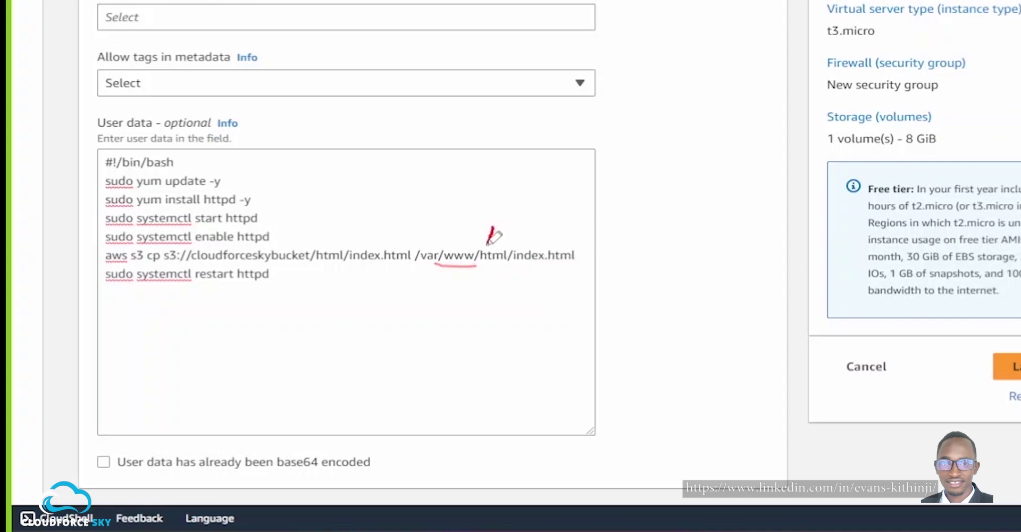
left_click_drag(530, 234, 568, 220)
left_click_drag(415, 275, 582, 271)
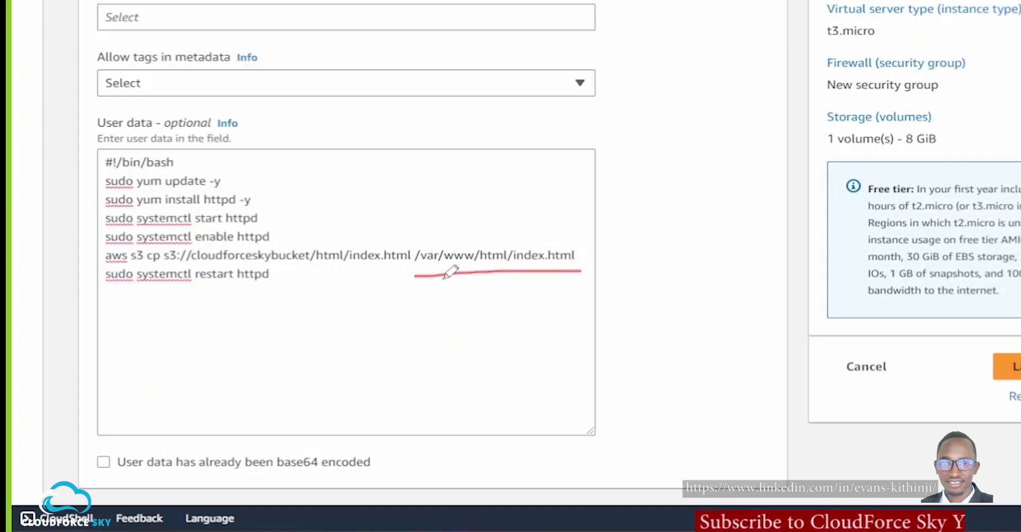
left_click_drag(419, 281, 554, 275)
left_click_drag(459, 289, 557, 278)
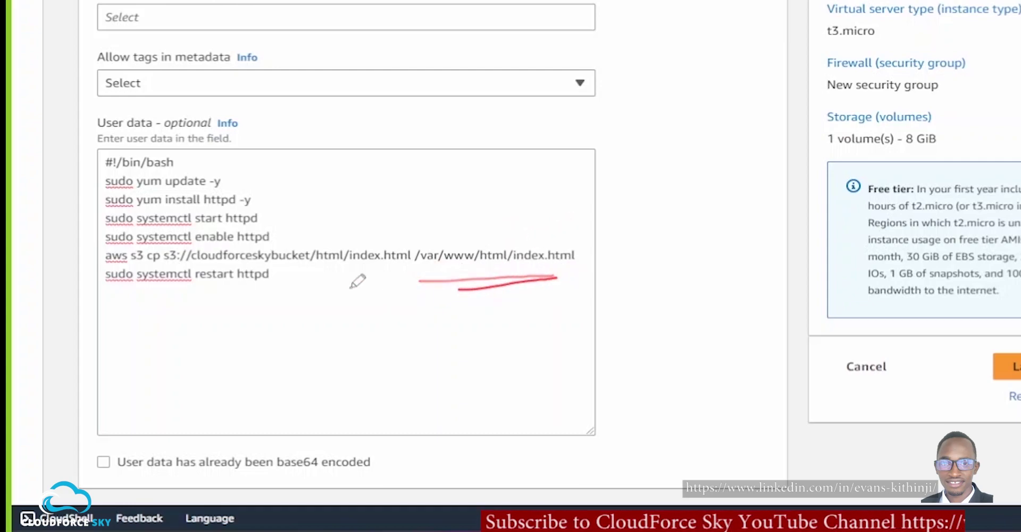
left_click_drag(462, 220, 538, 196)
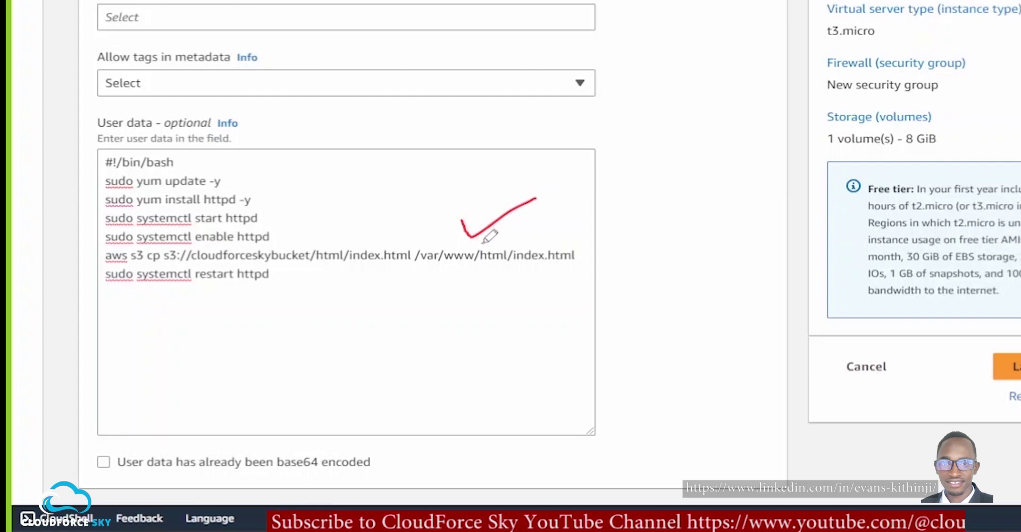
left_click_drag(461, 221, 538, 213)
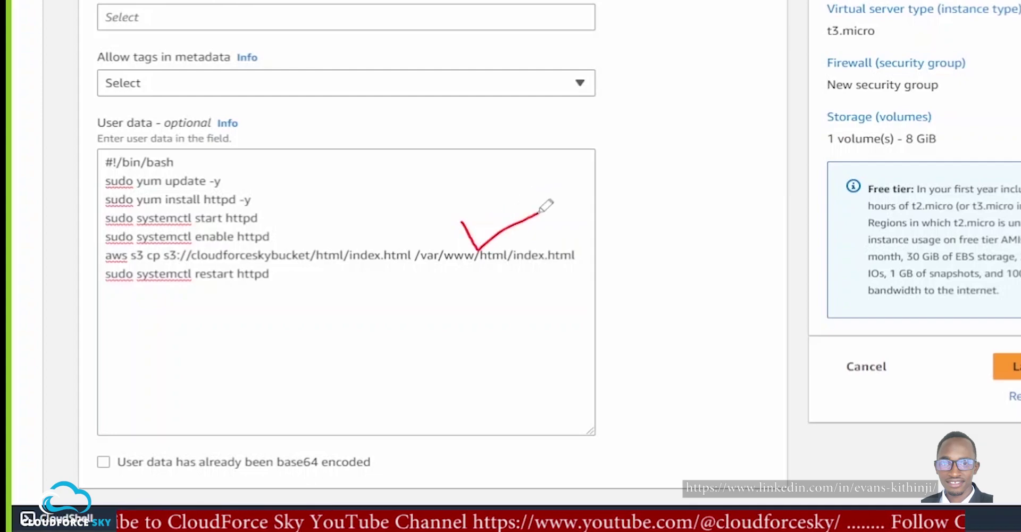
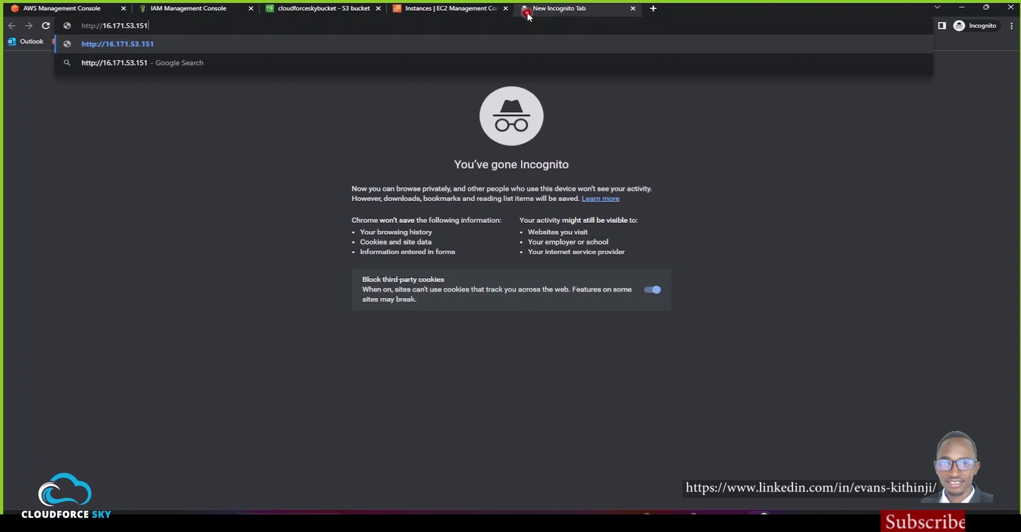
key("Return")
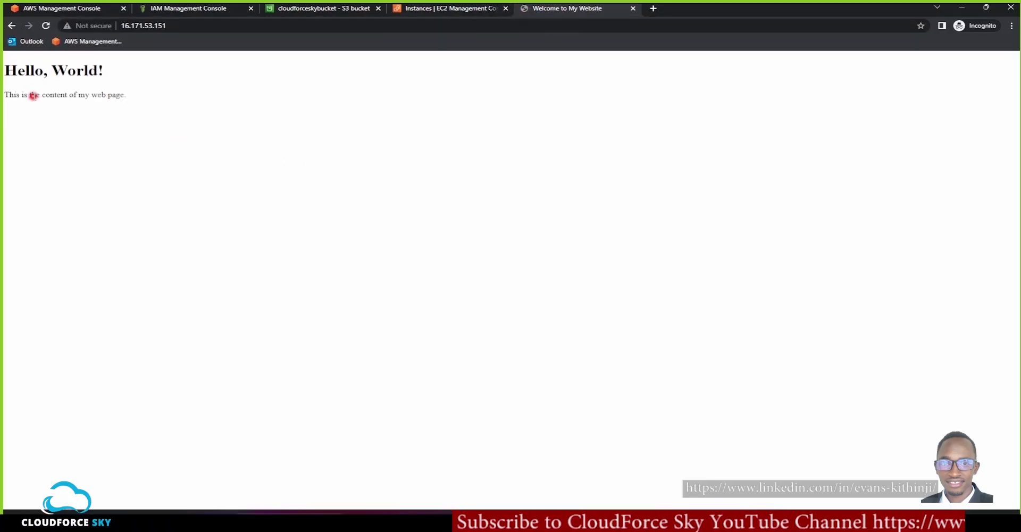
scroll(33, 97, "up", 8)
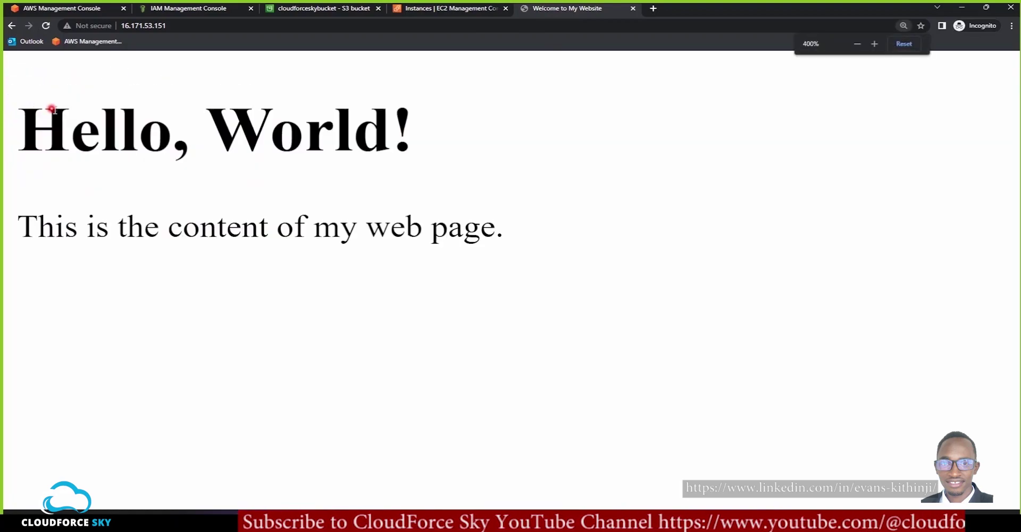
left_click_drag(491, 102, 491, 117)
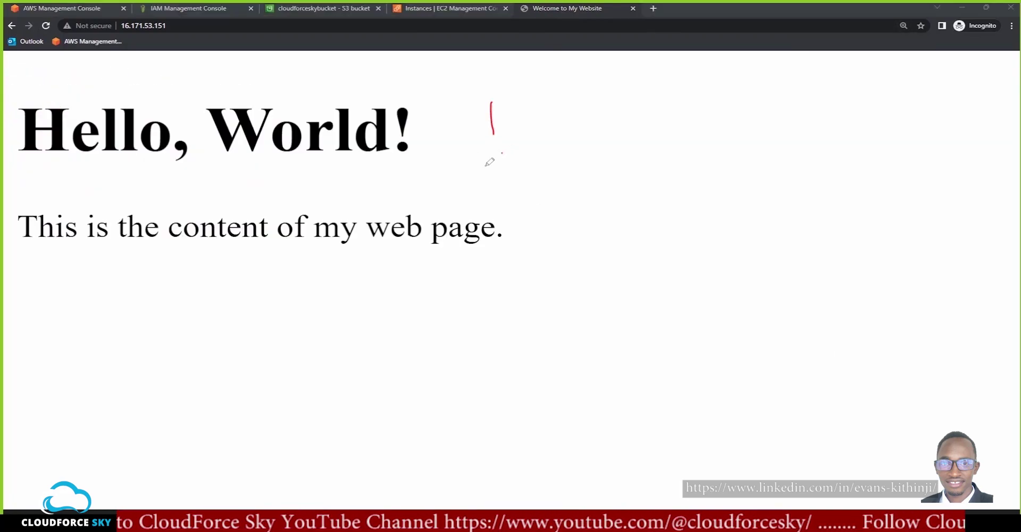
left_click_drag(435, 319, 93, 147)
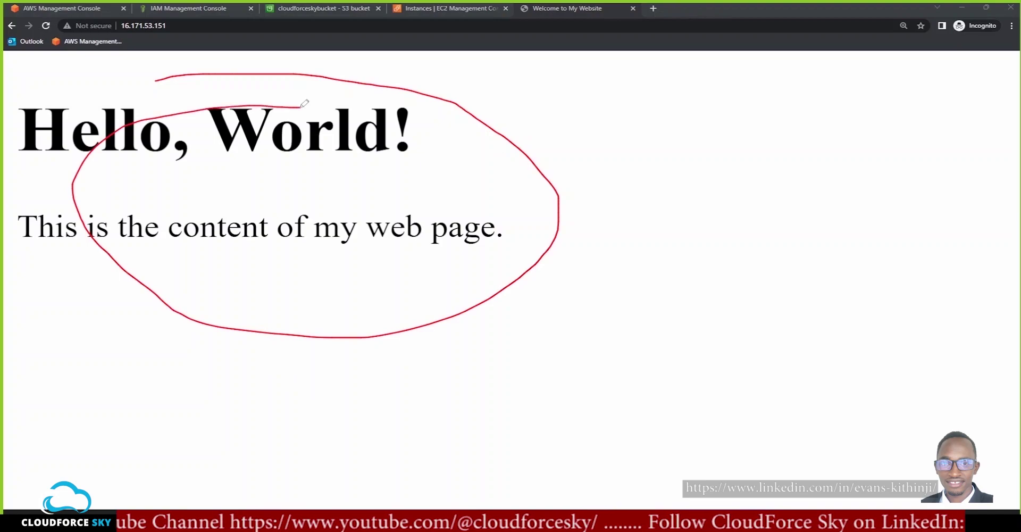
left_click_drag(115, 17, 141, 37)
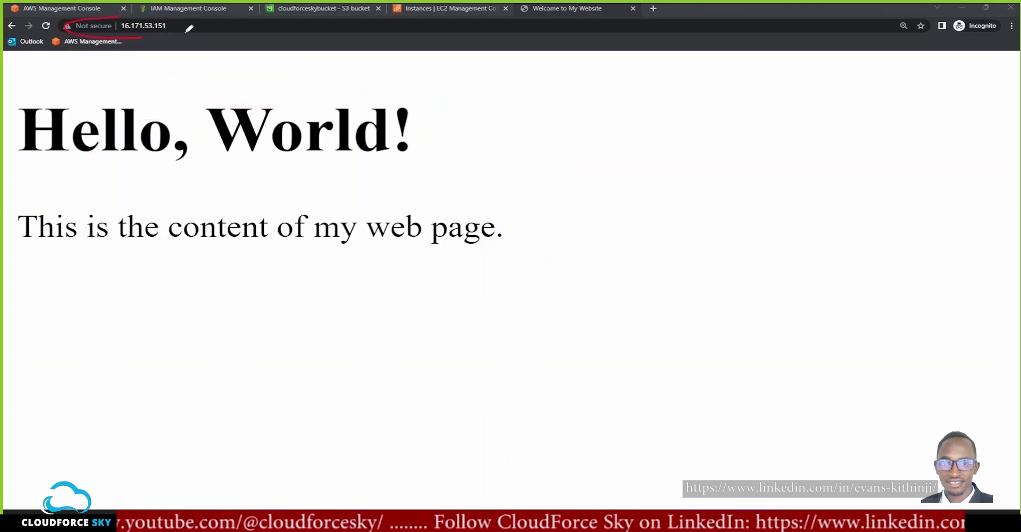
left_click_drag(539, 169, 422, 20)
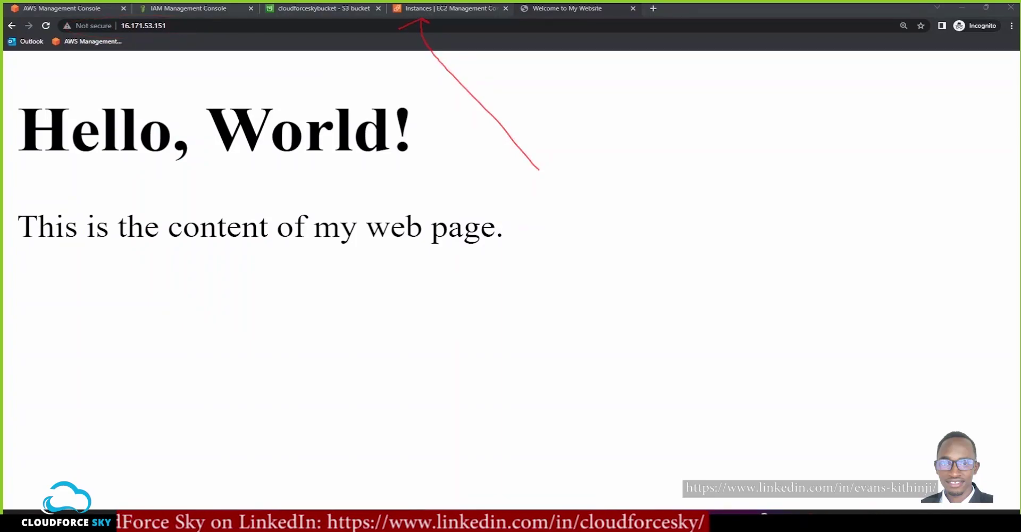
left_click(419, 12)
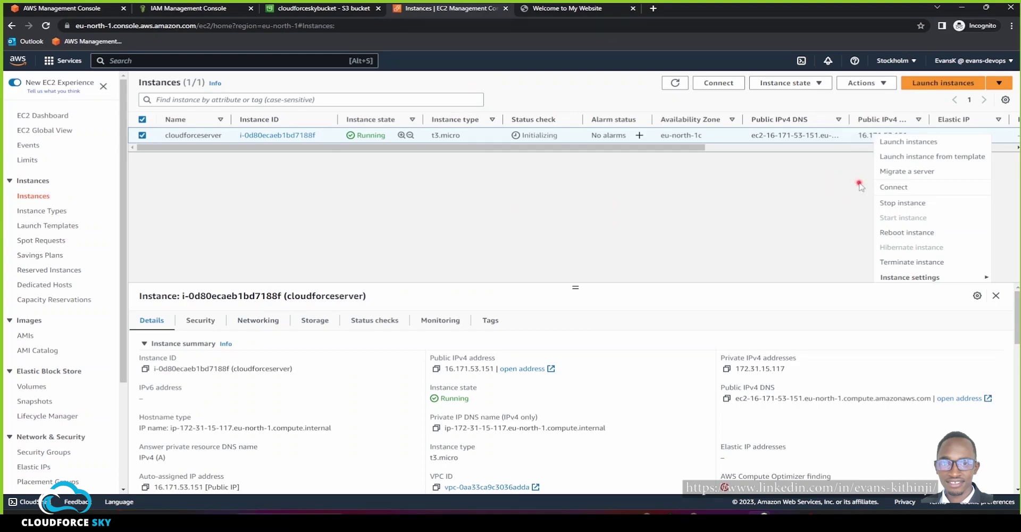
- Dismiss the Actions menu and recheck the Hello World page's address before returning to Instances
left_click(873, 153)
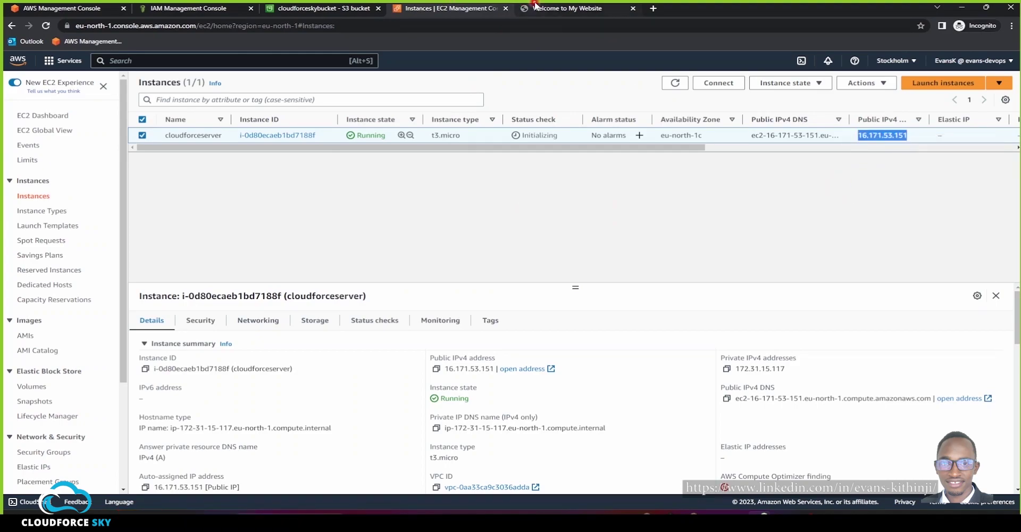
left_click(537, 7)
left_click(153, 28)
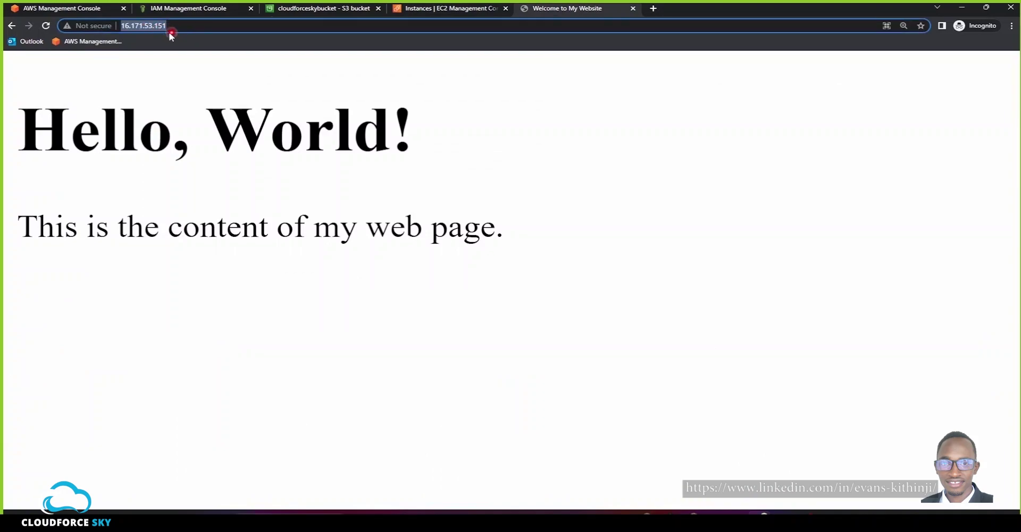
left_click(417, 9)
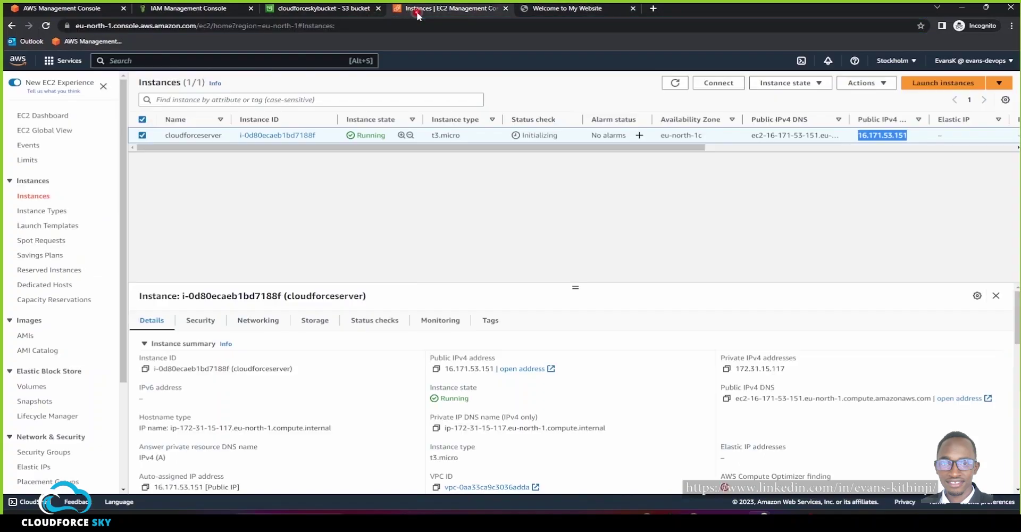
- Refresh the instances list, select cloudforceserver, and open its Connect options
left_click(668, 83)
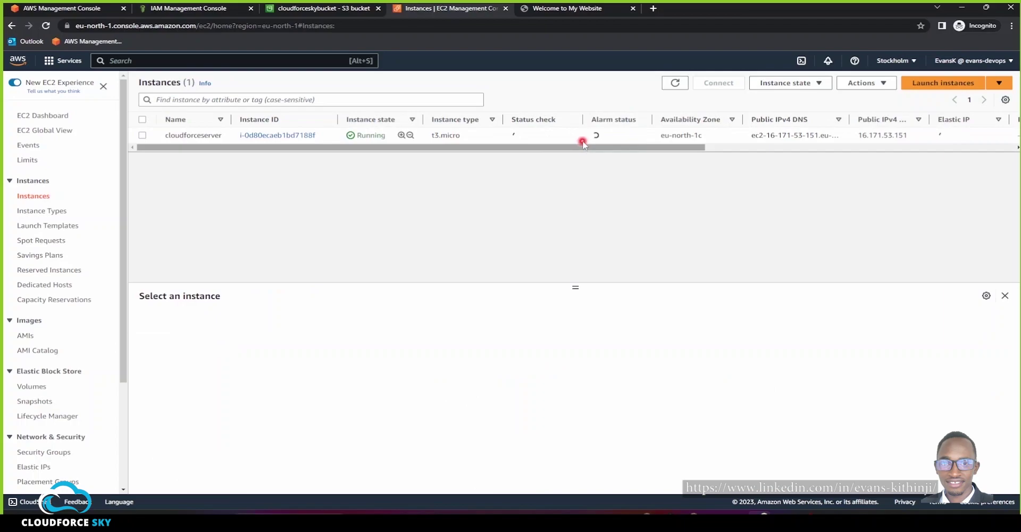
left_click(565, 136)
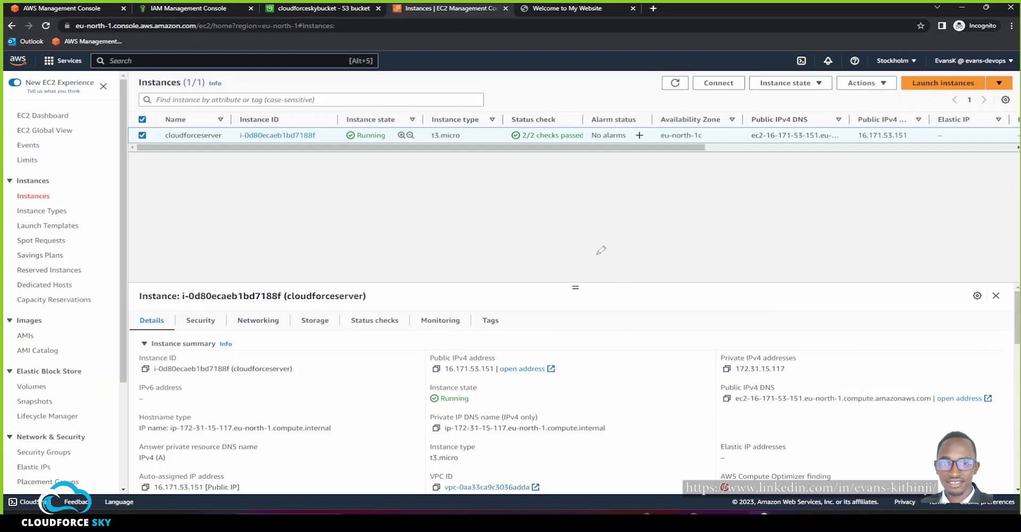
mouse_move(586, 230)
left_mouse_down()
mouse_move(660, 187)
mouse_move(701, 101)
left_mouse_up()
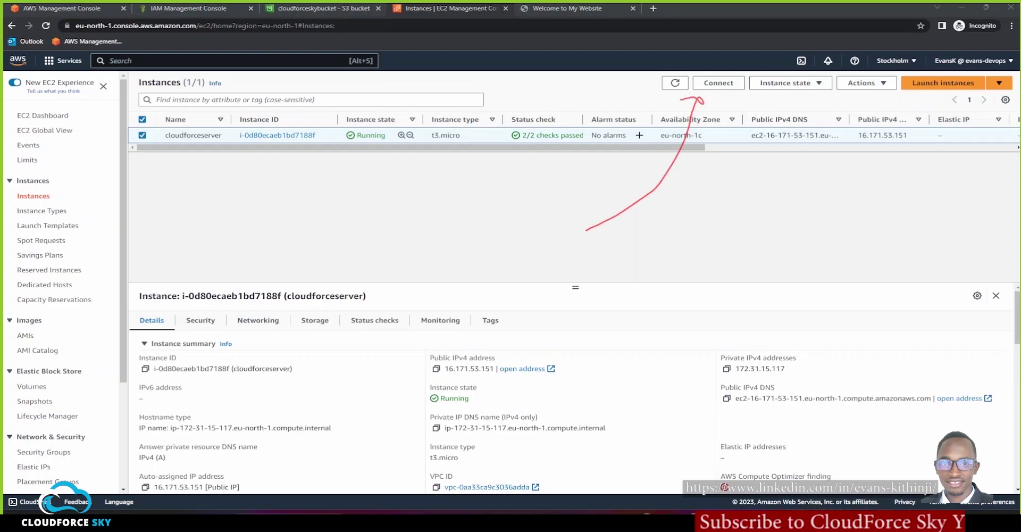
left_click(715, 84)
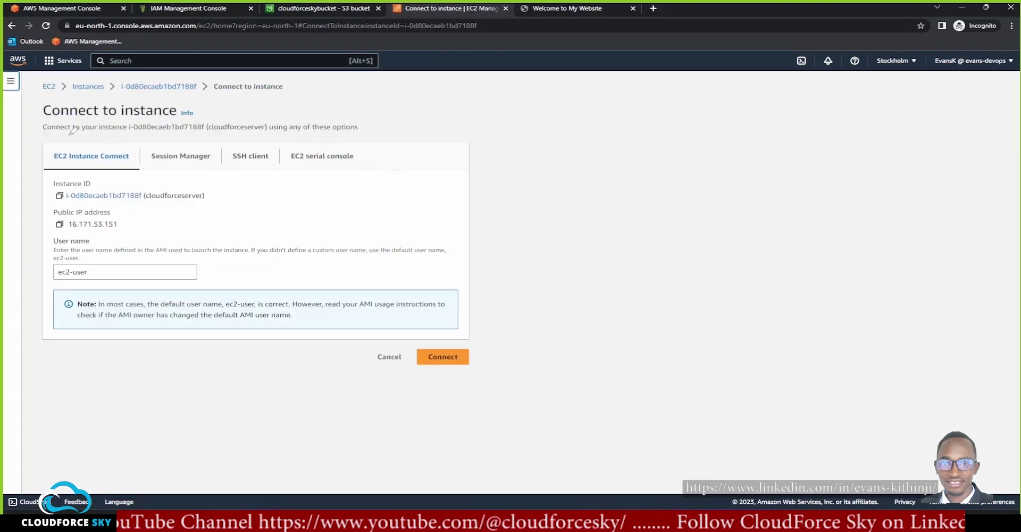
- Choose Session Manager on the Connect to instance page and connect to cloudforceserver
mouse_move(70, 135)
left_mouse_down()
mouse_move(33, 159)
mouse_move(153, 162)
mouse_move(55, 131)
left_mouse_up()
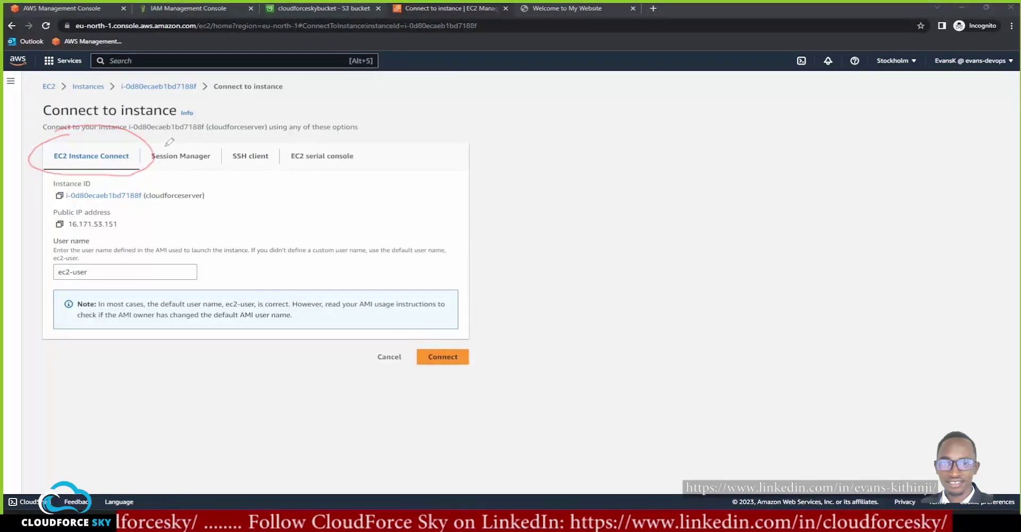
left_click_drag(145, 174, 355, 171)
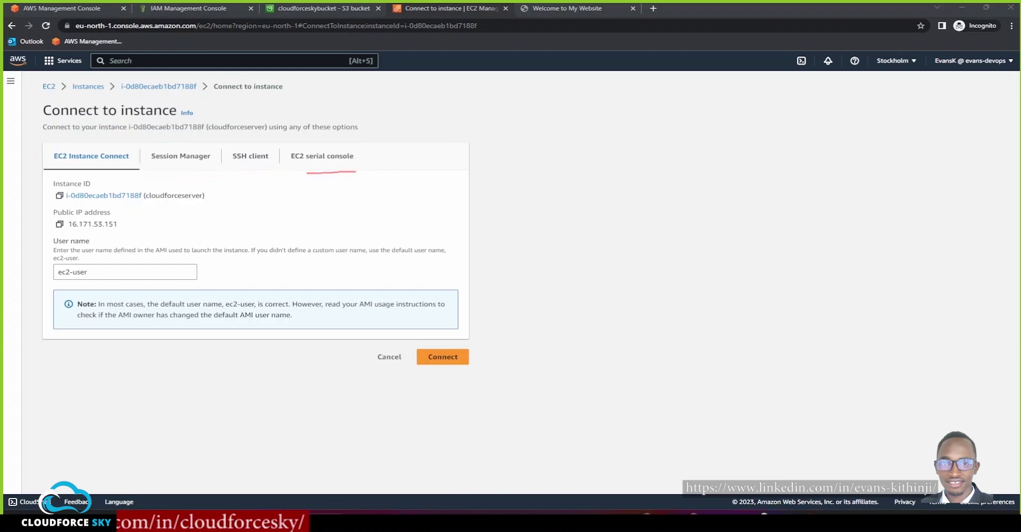
left_click(169, 157)
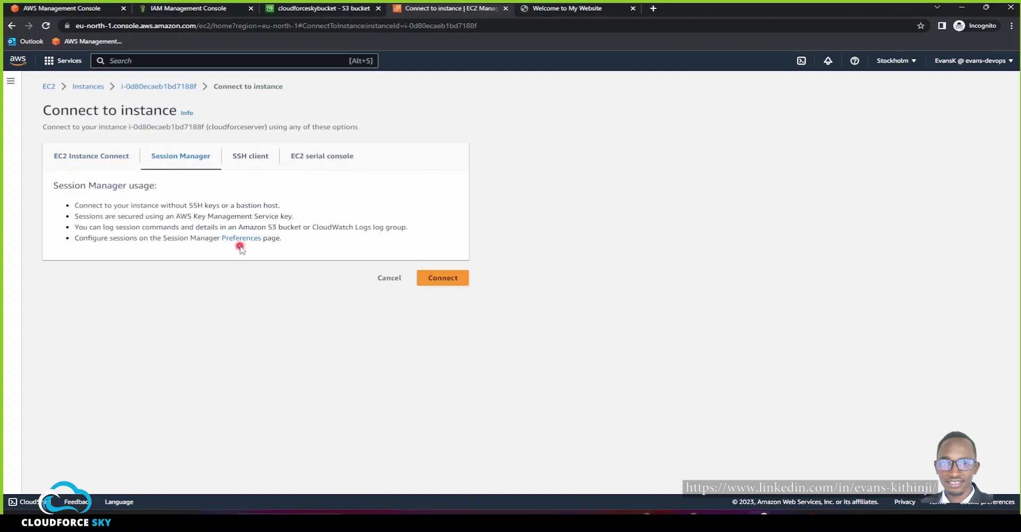
left_click(456, 280)
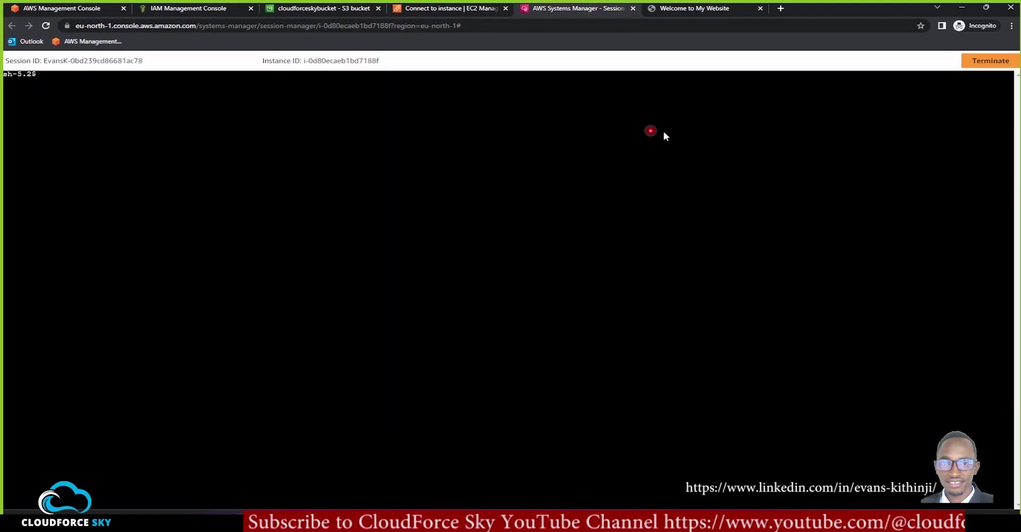
- Zoom the browser to 200% so the shell text is readable
left_click(1011, 25)
left_click(977, 109)
left_click(978, 109)
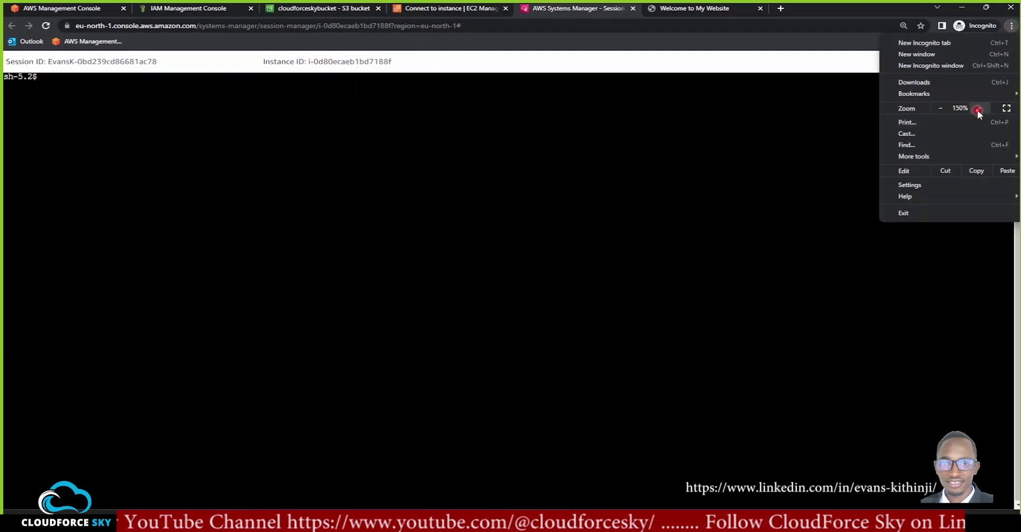
left_click(977, 109)
left_click(978, 109)
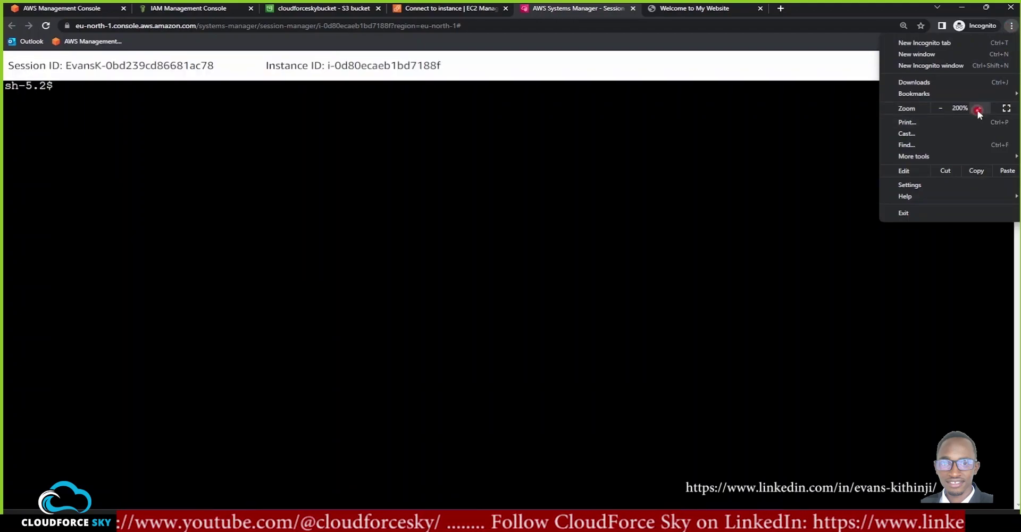
- Run aws s3 ls in the Session Manager shell to list all S3 buckets
left_click(787, 240)
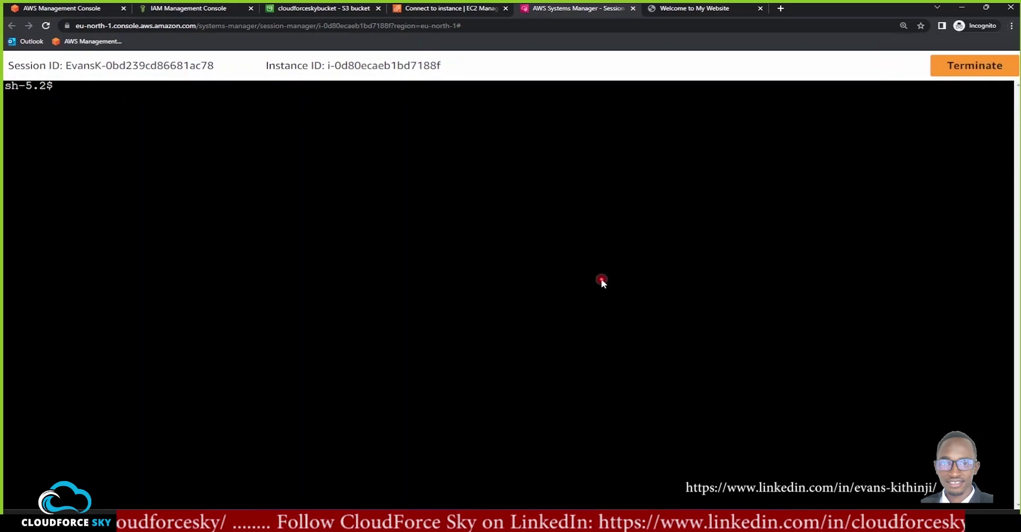
left_click_drag(334, 68, 512, 72)
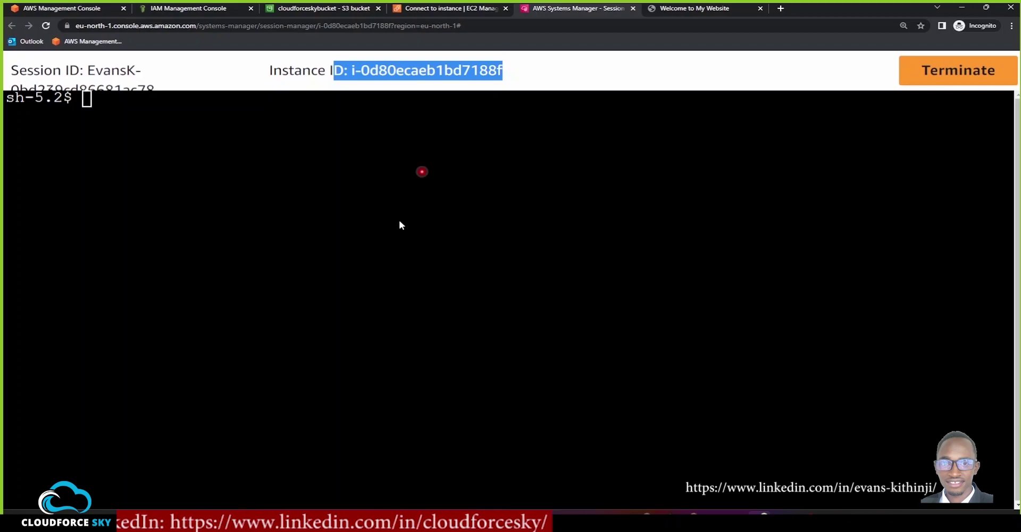
left_click(391, 241)
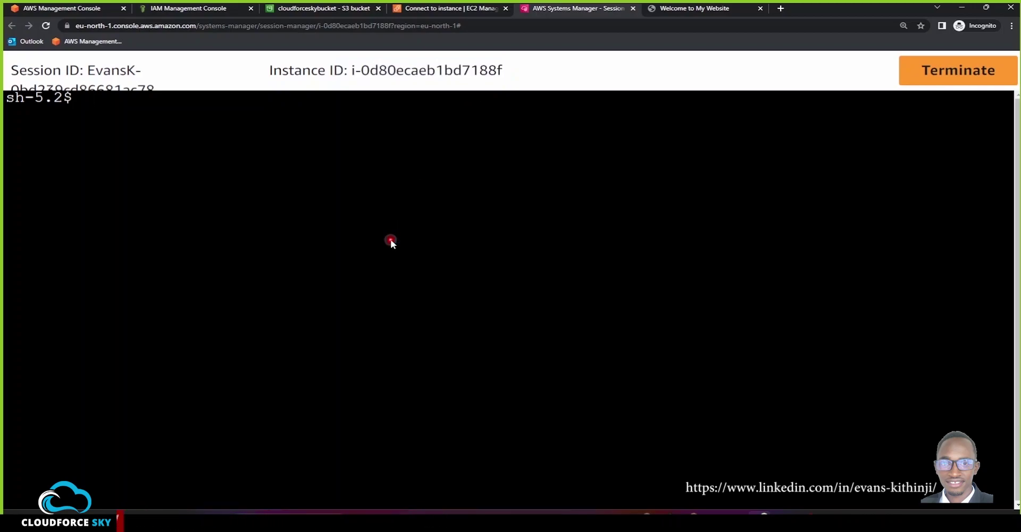
type("aws s3 ls")
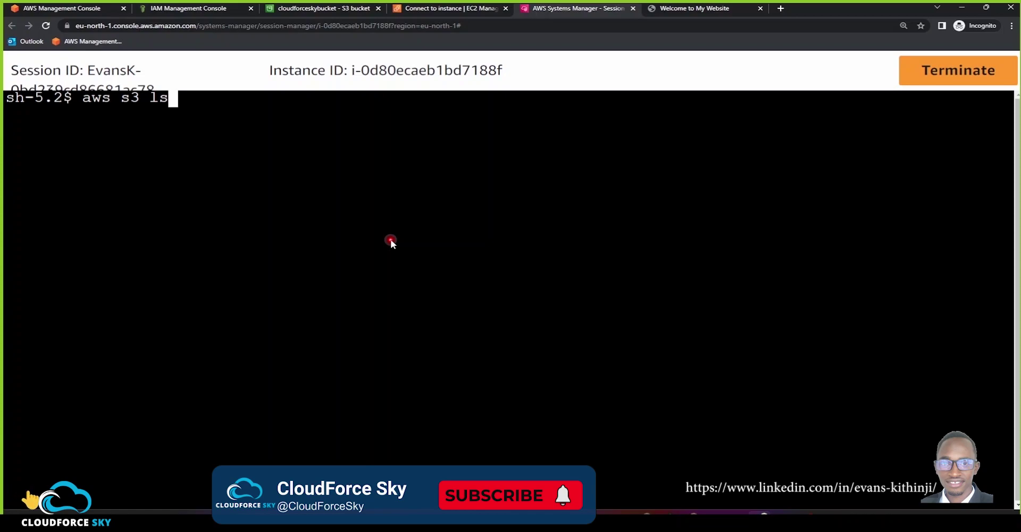
mouse_move(166, 110)
left_mouse_down()
mouse_move(180, 93)
mouse_move(121, 105)
left_mouse_up()
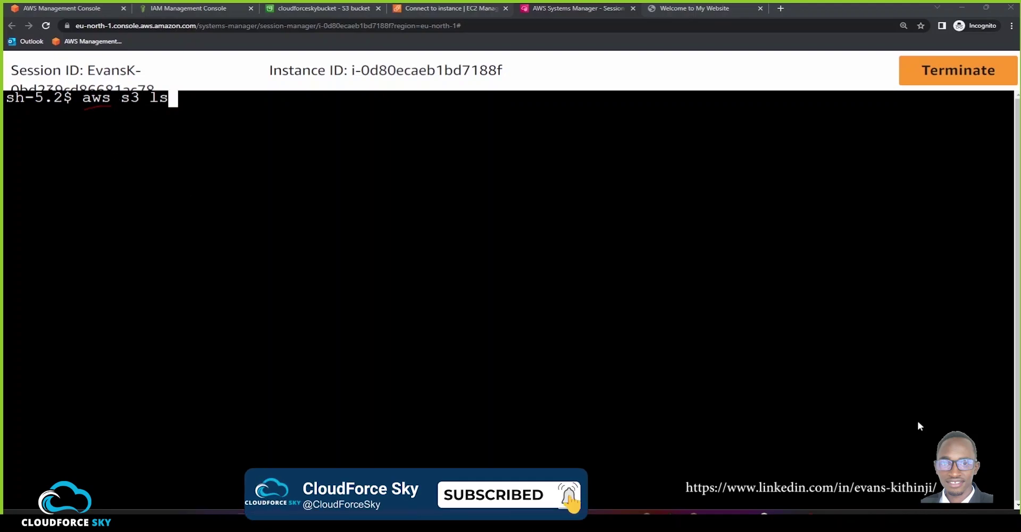
key("Return")
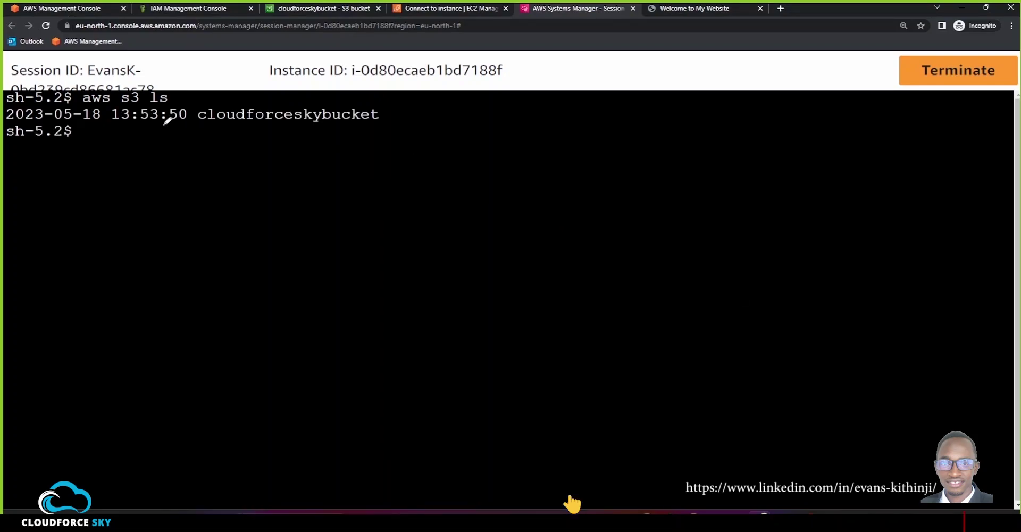
left_click_drag(115, 128, 398, 124)
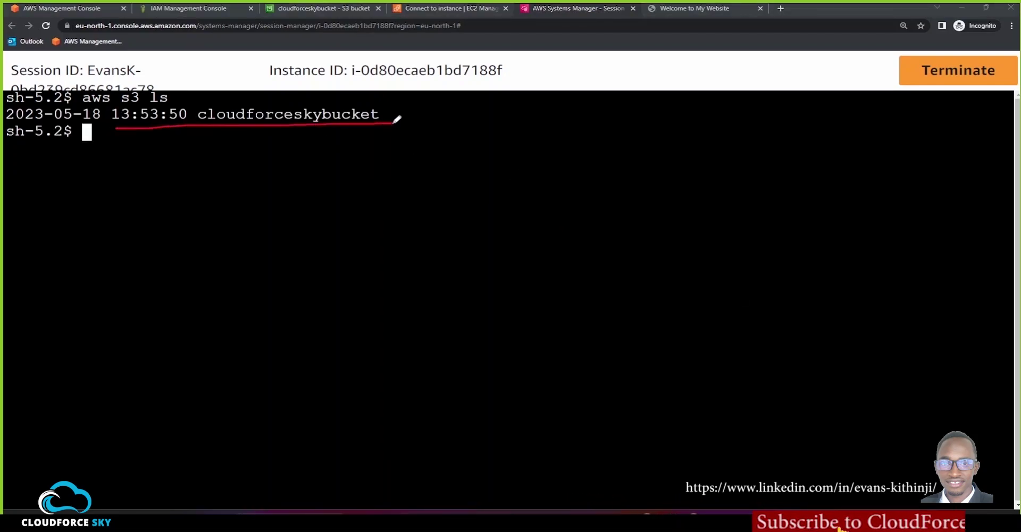
key("Escape")
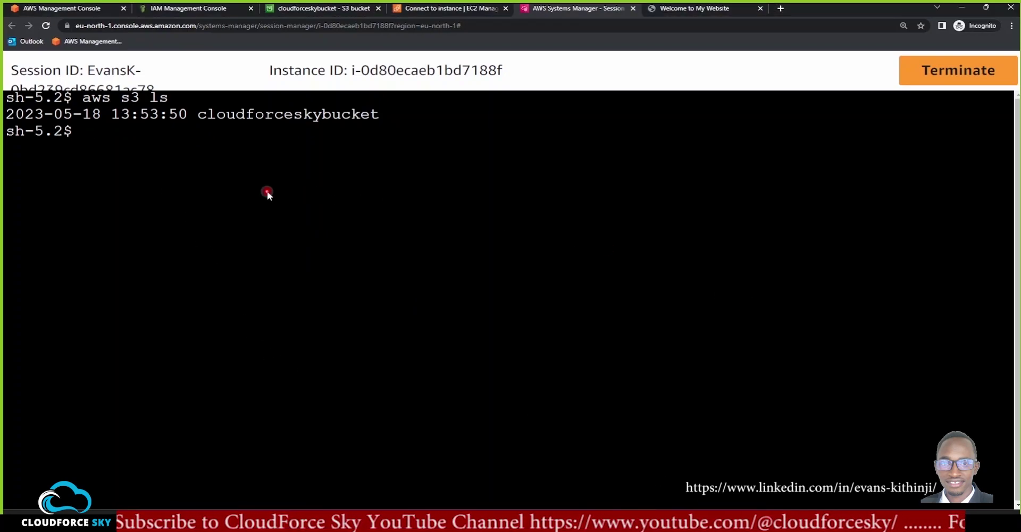
- List s3://cloudforceskybucket/ and its html/ folder to confirm index.html is there
key("Up")
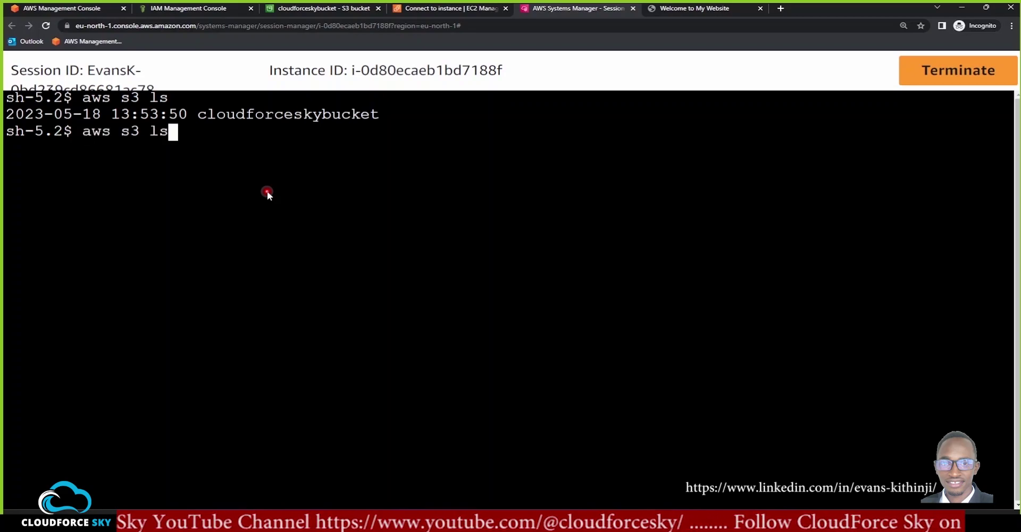
type("s3")
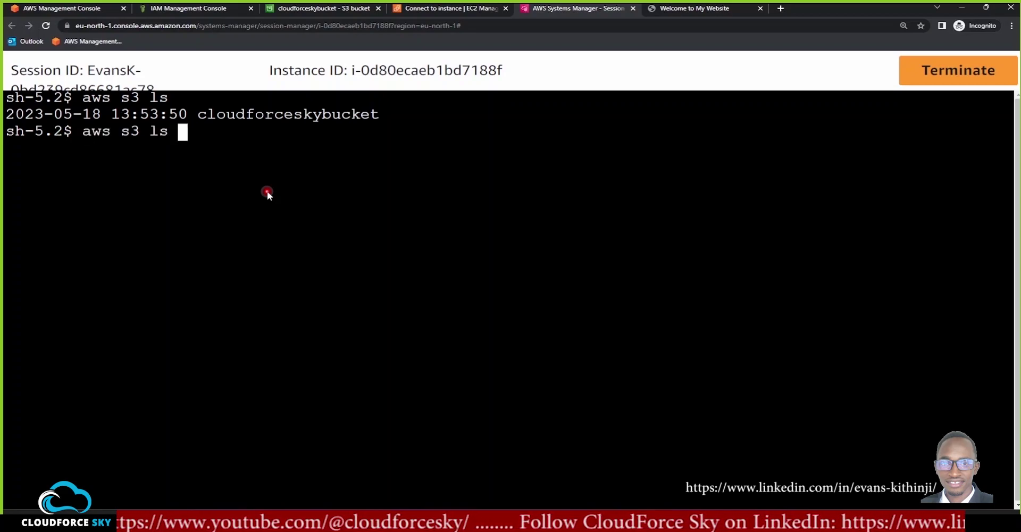
type("://")
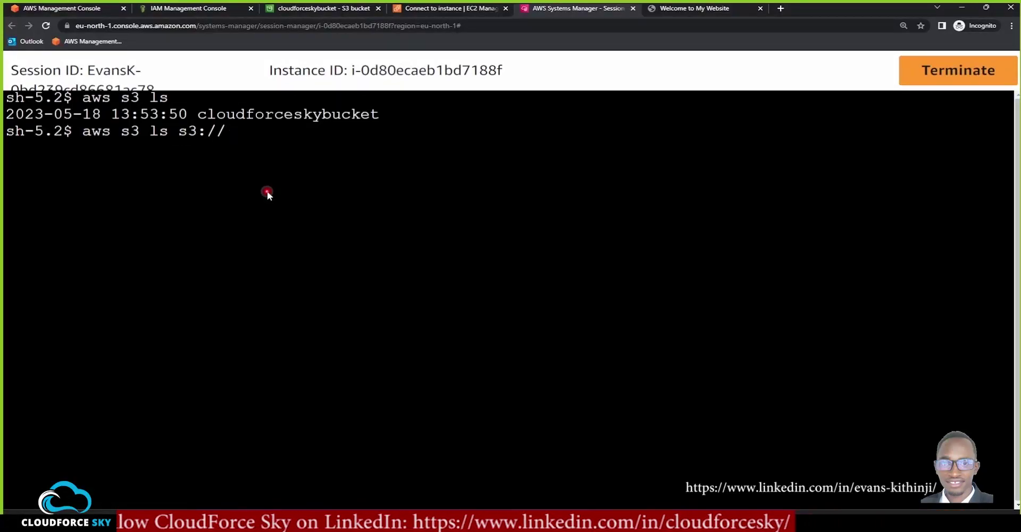
type("cl")
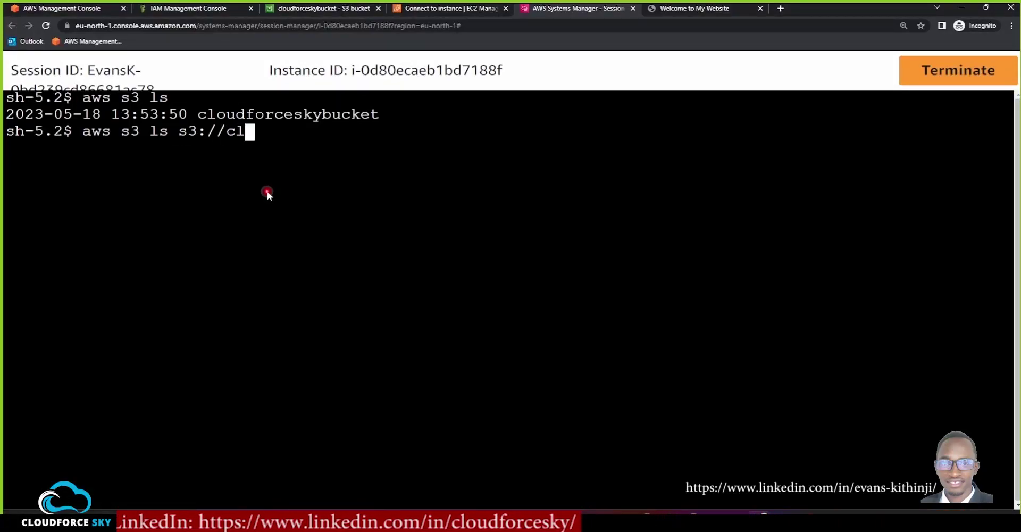
type("oudforcesky")
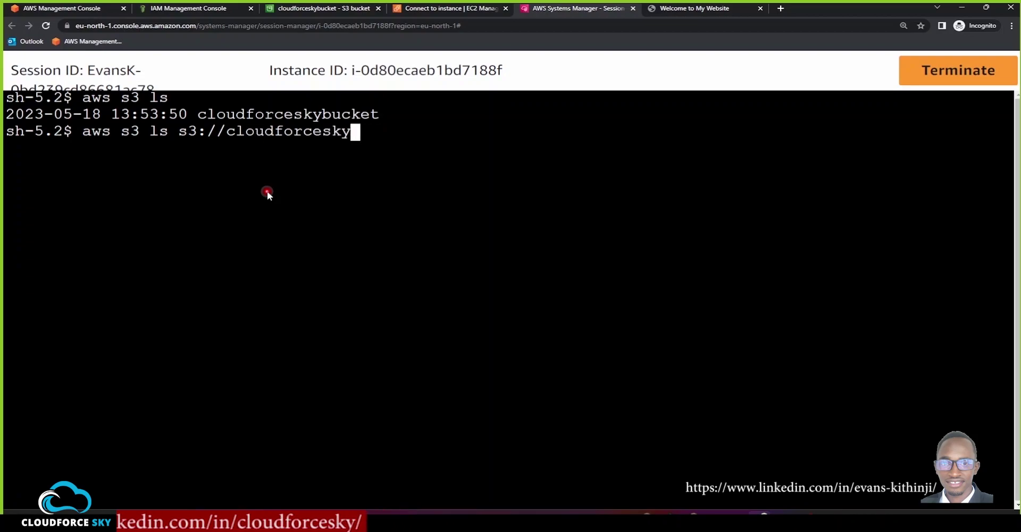
type("bucket/")
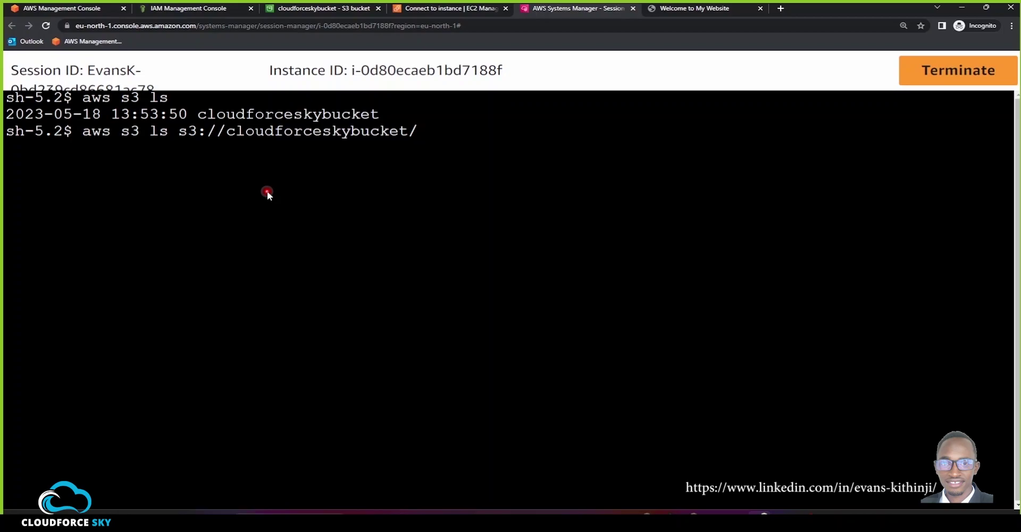
key("Return")
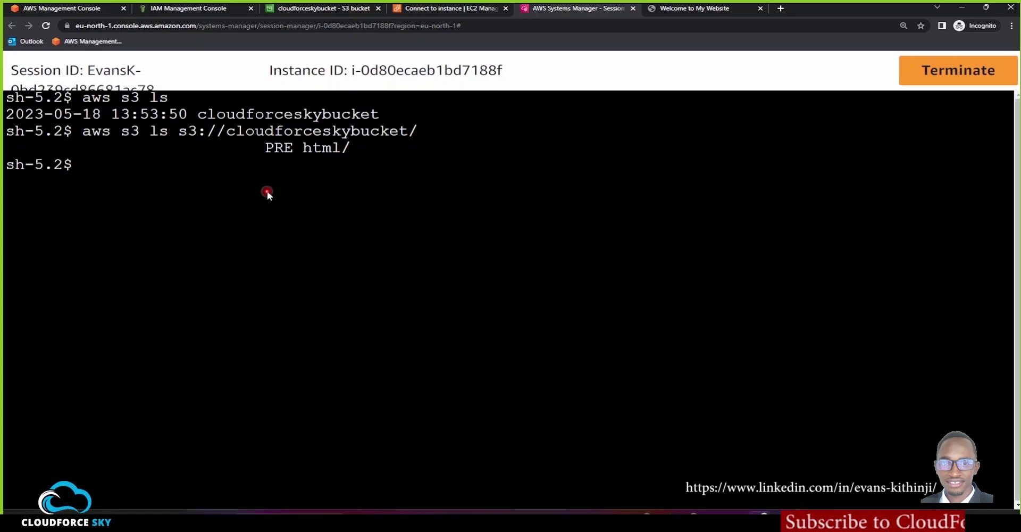
key("Up")
type("html")
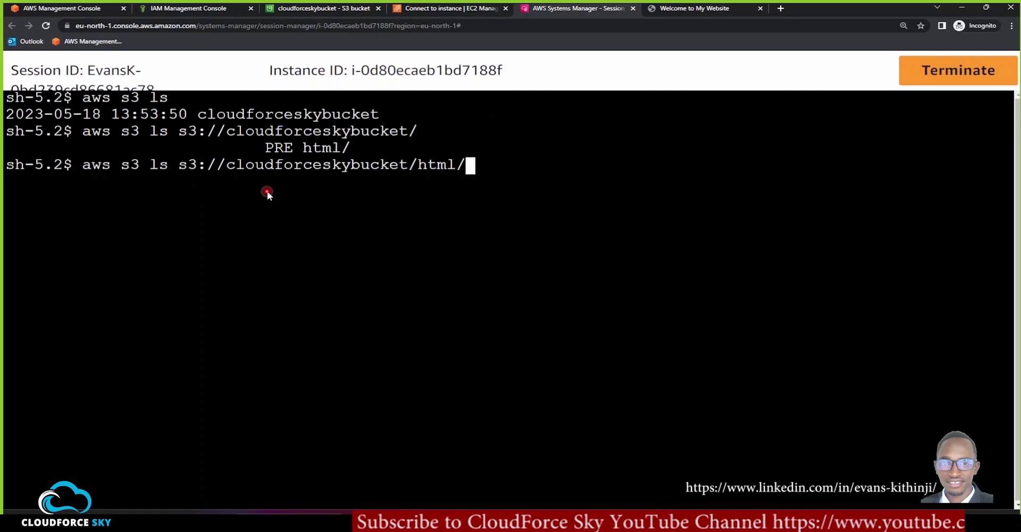
type("/")
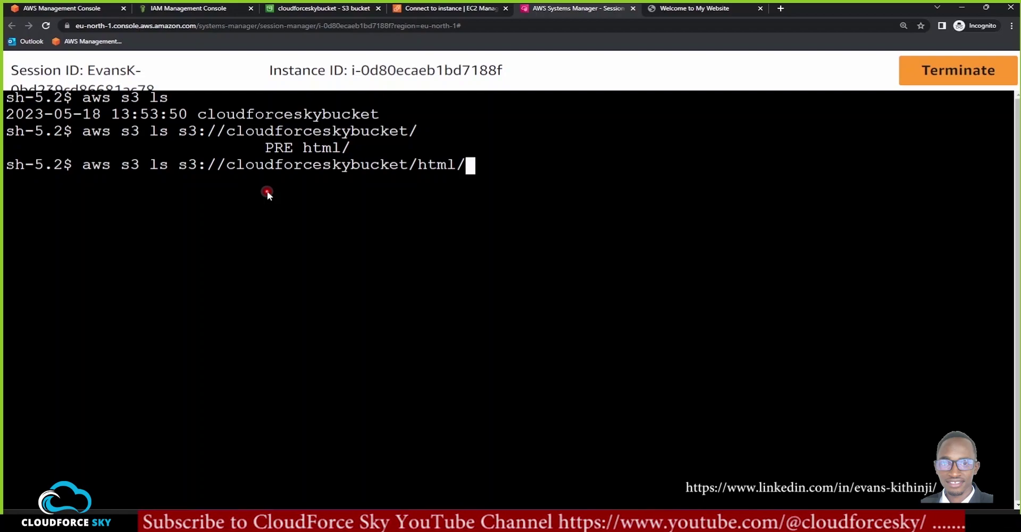
key("Return")
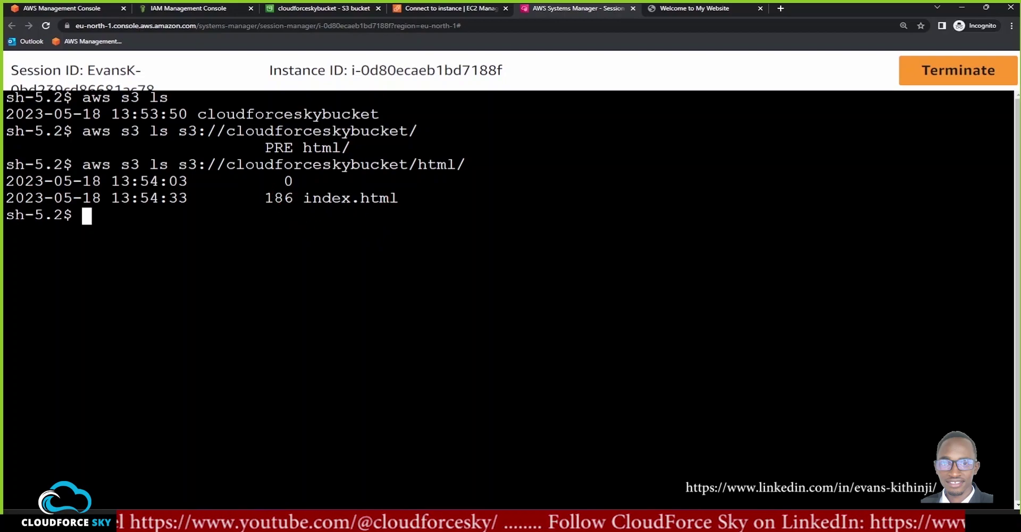
mouse_move(303, 211)
left_mouse_down()
mouse_move(425, 202)
mouse_move(351, 172)
left_mouse_up()
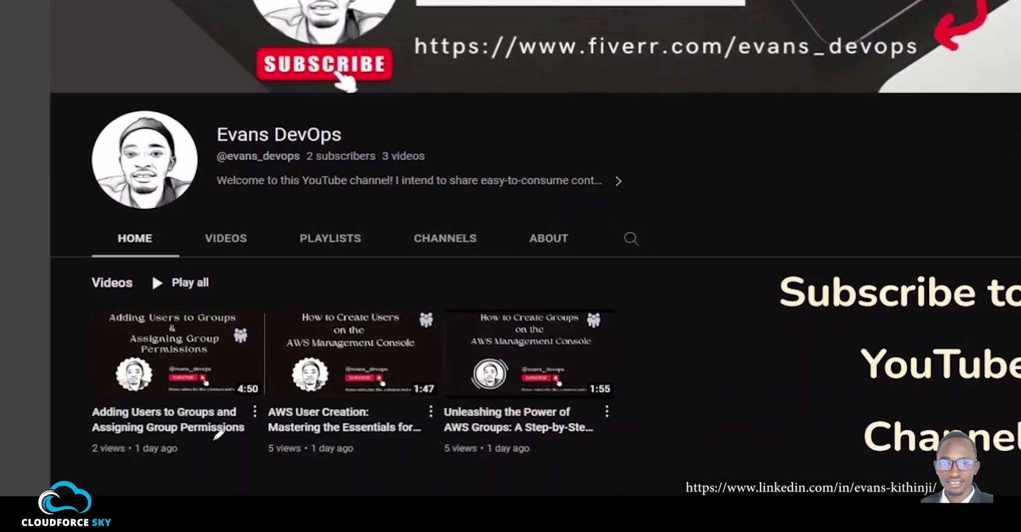
left_click_drag(110, 418, 196, 415)
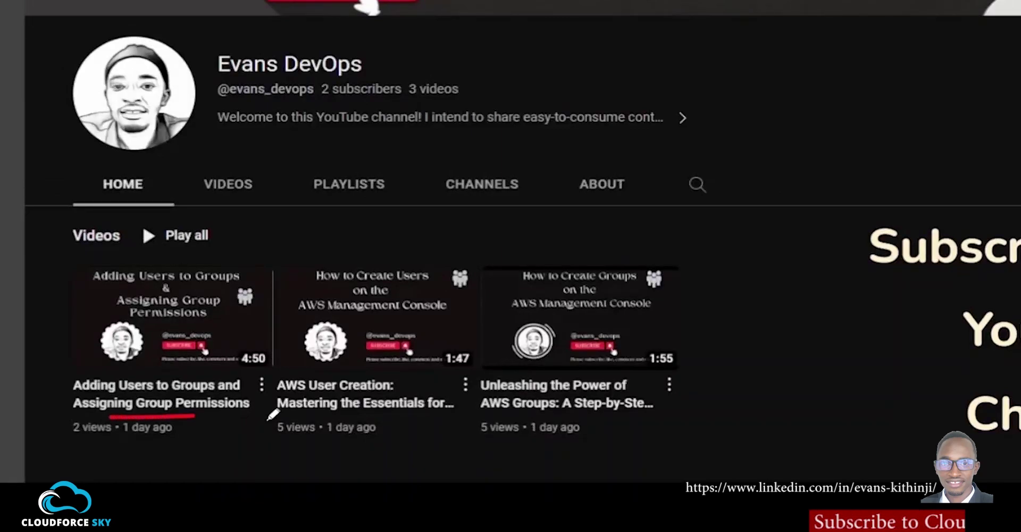